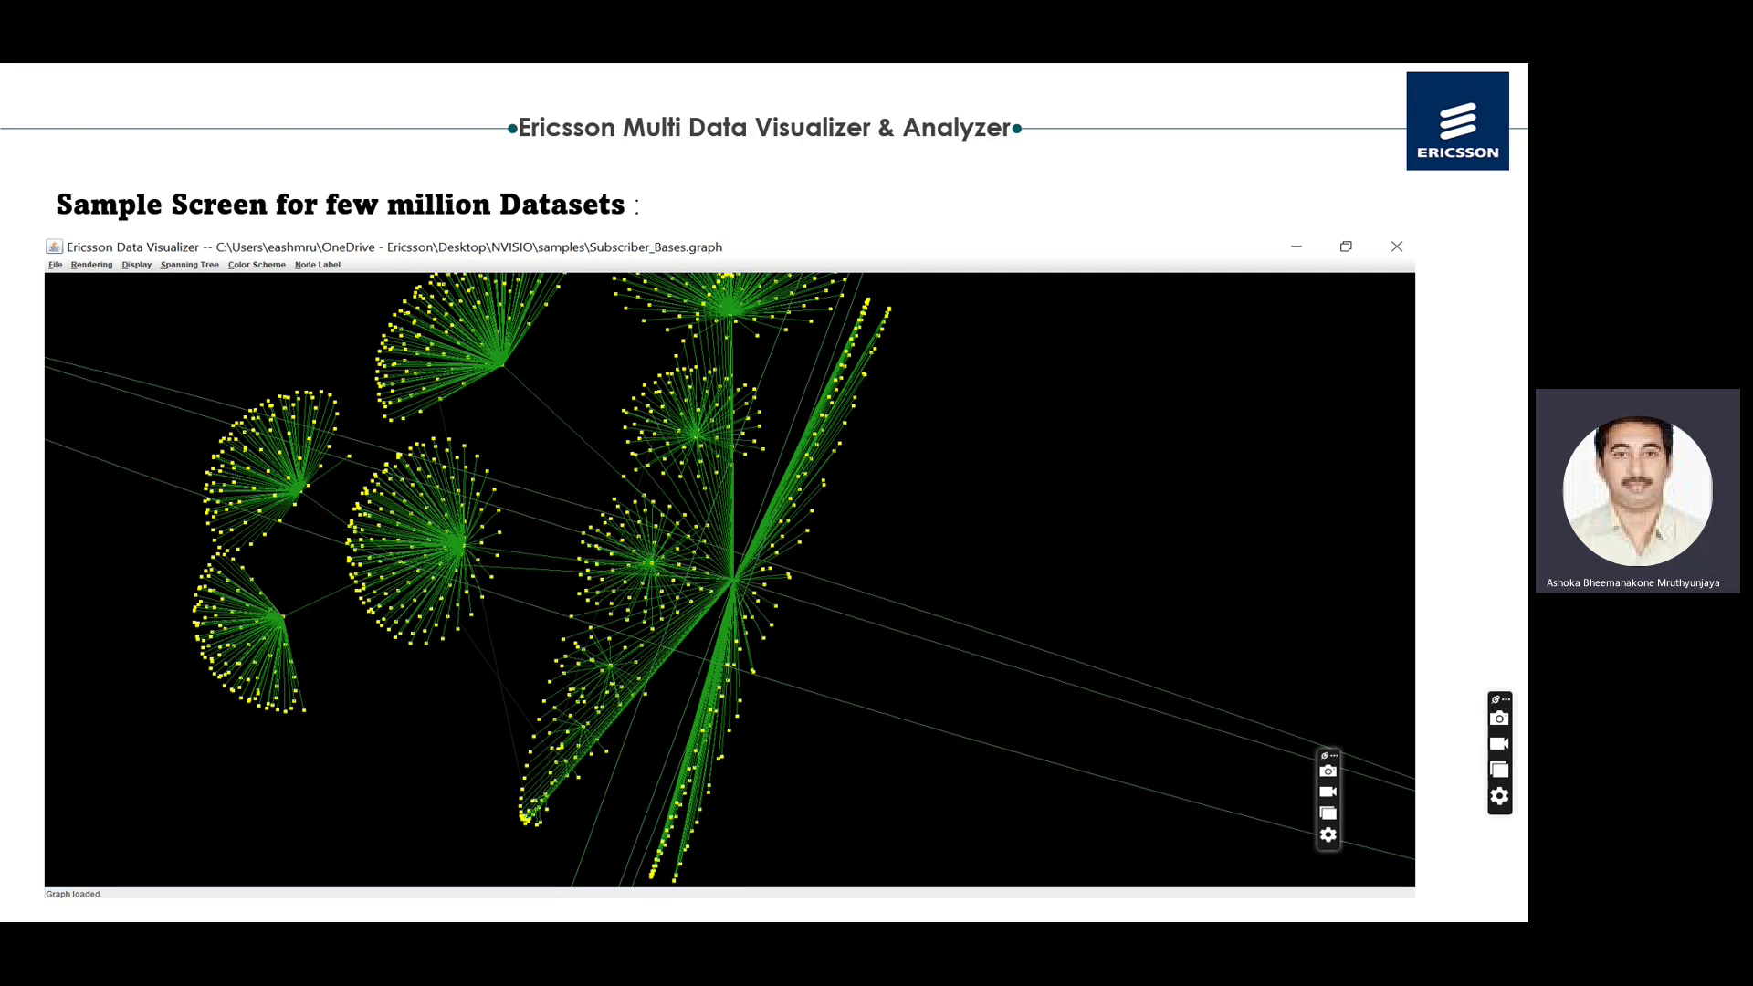
# - Finish the slideshow through the Thank You slide, exit it and switch to Ericsson Data Visualizer
pyautogui.press('Right')
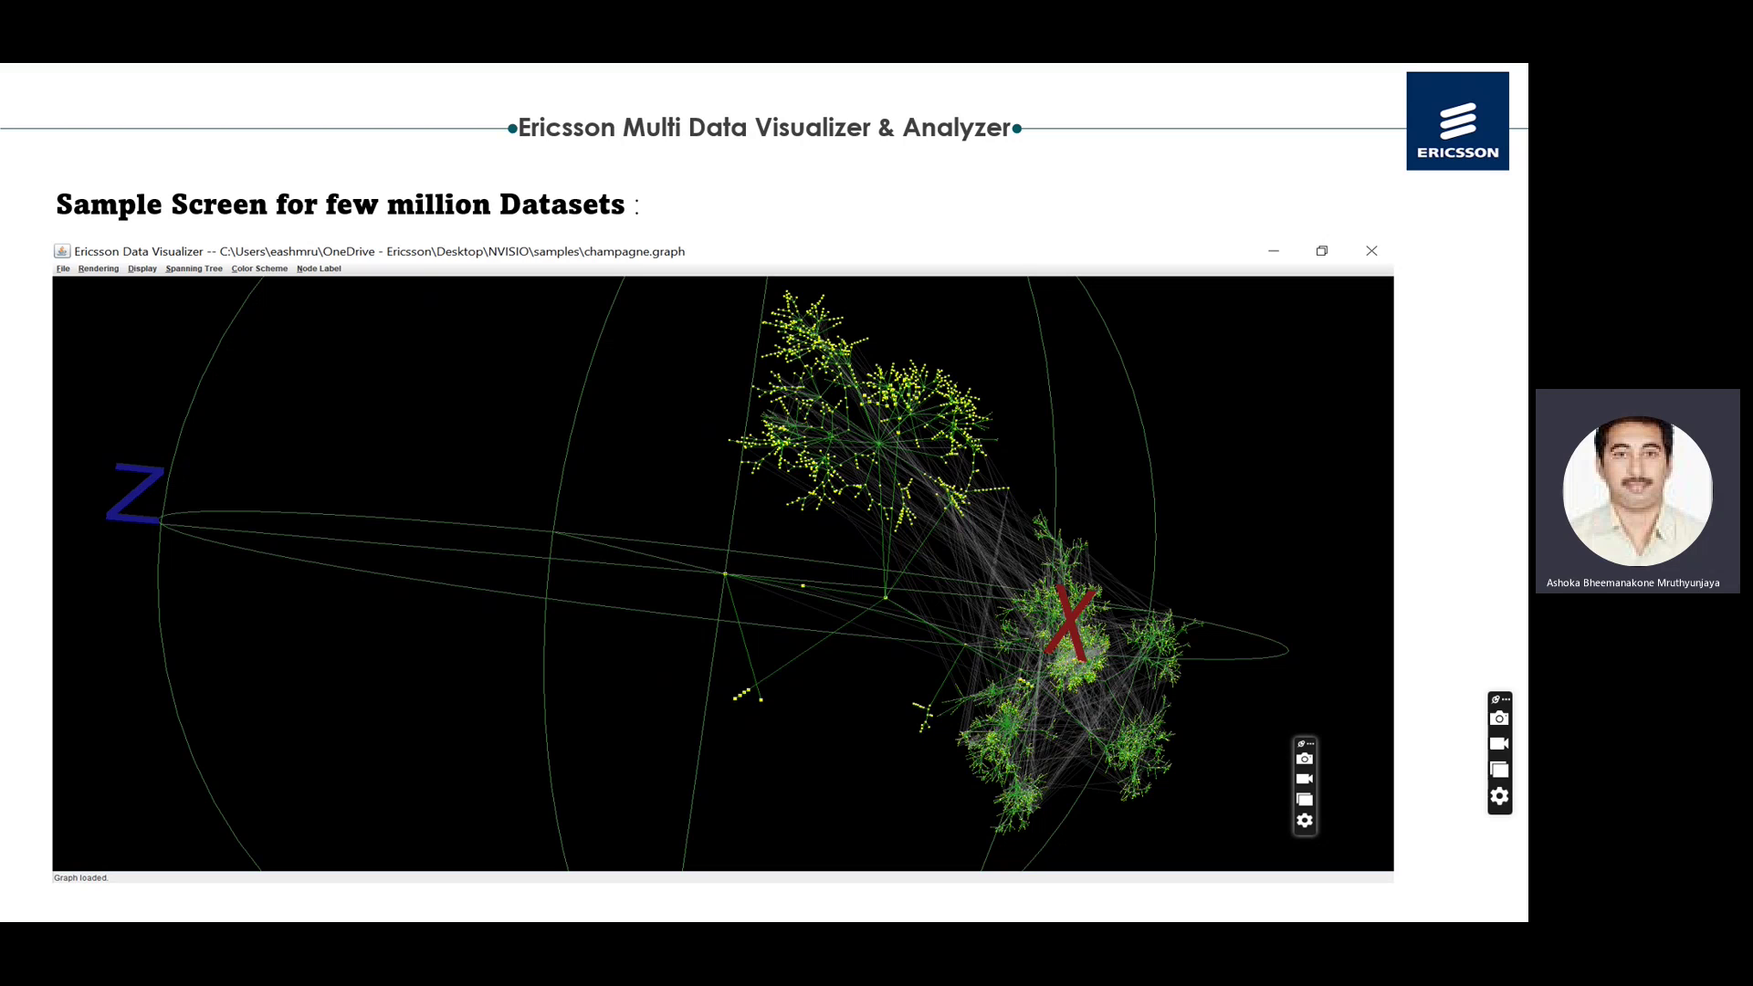
pyautogui.press('Right')
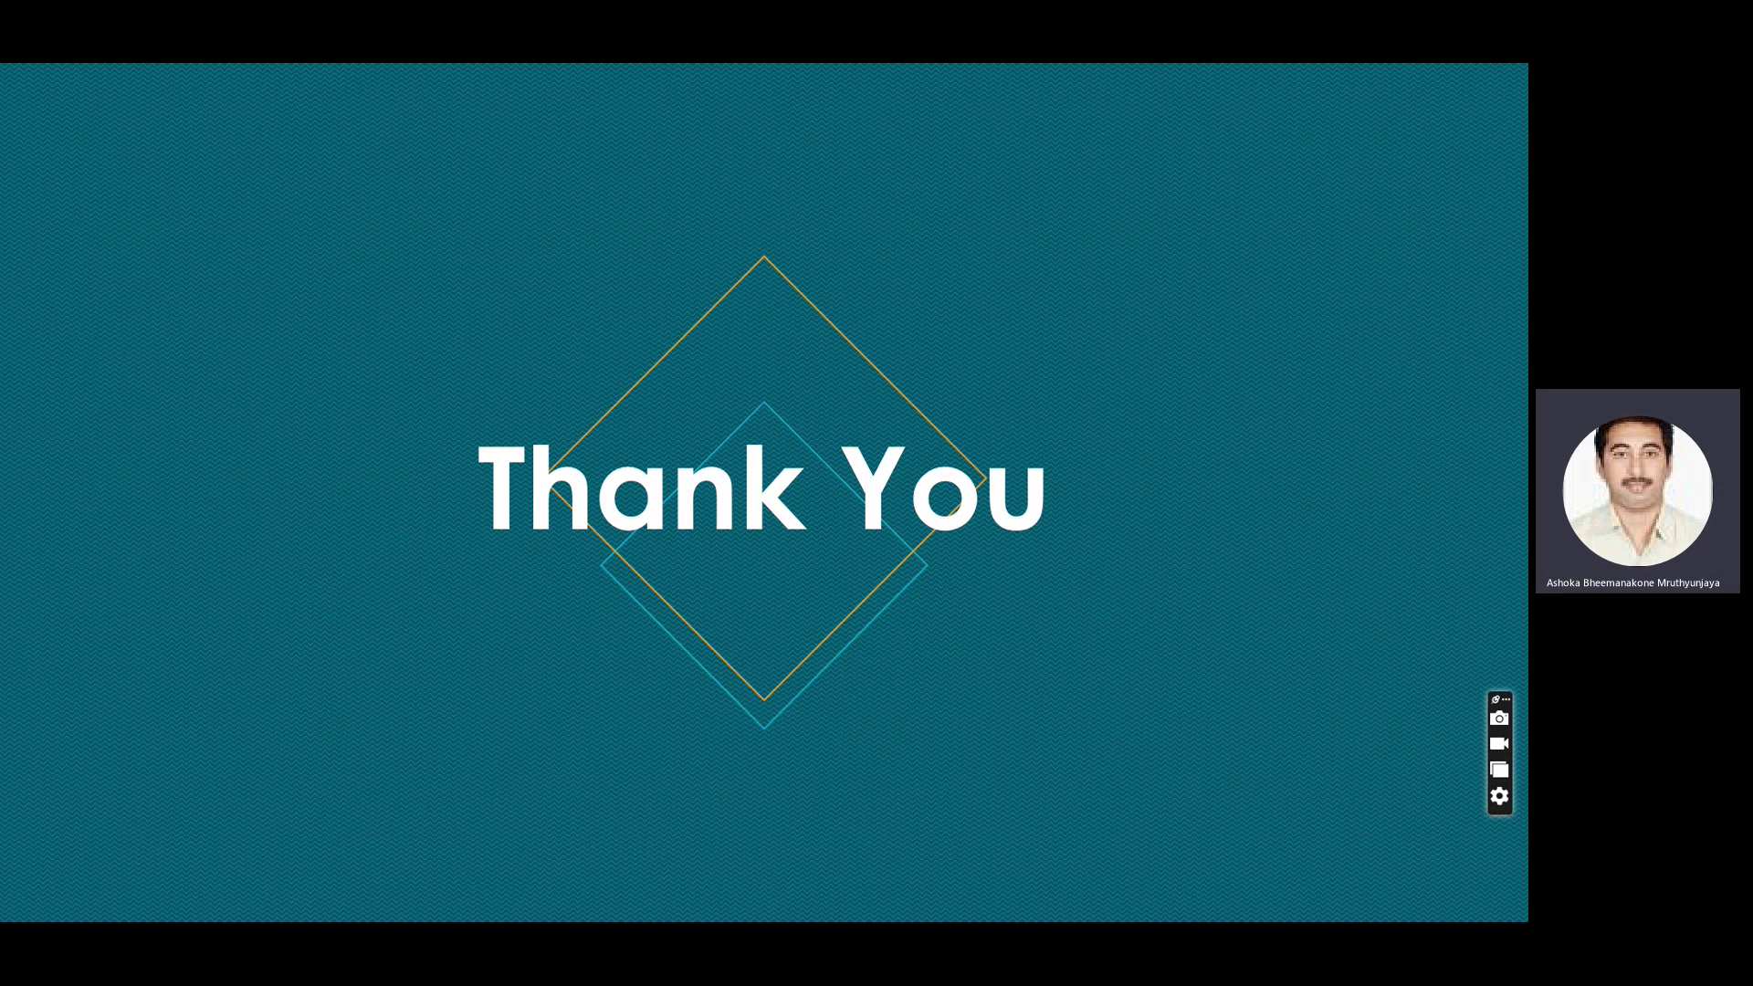
pyautogui.press('Right')
pyautogui.click(919, 665)
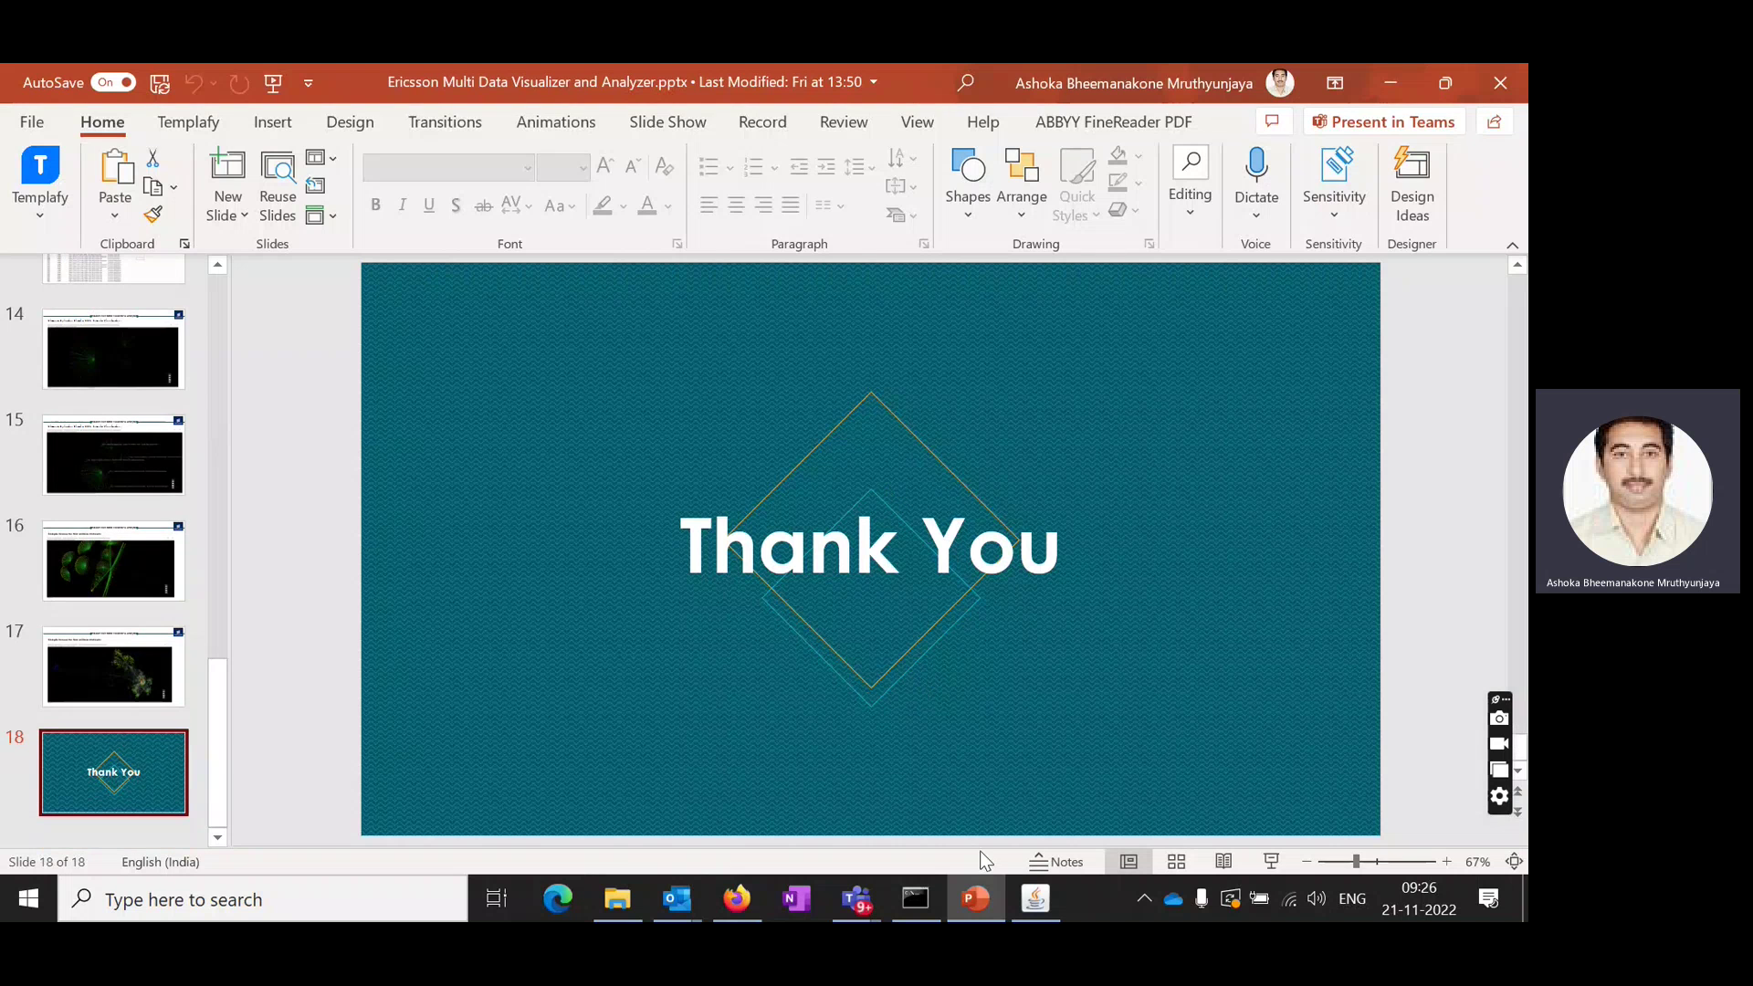
pyautogui.click(1036, 898)
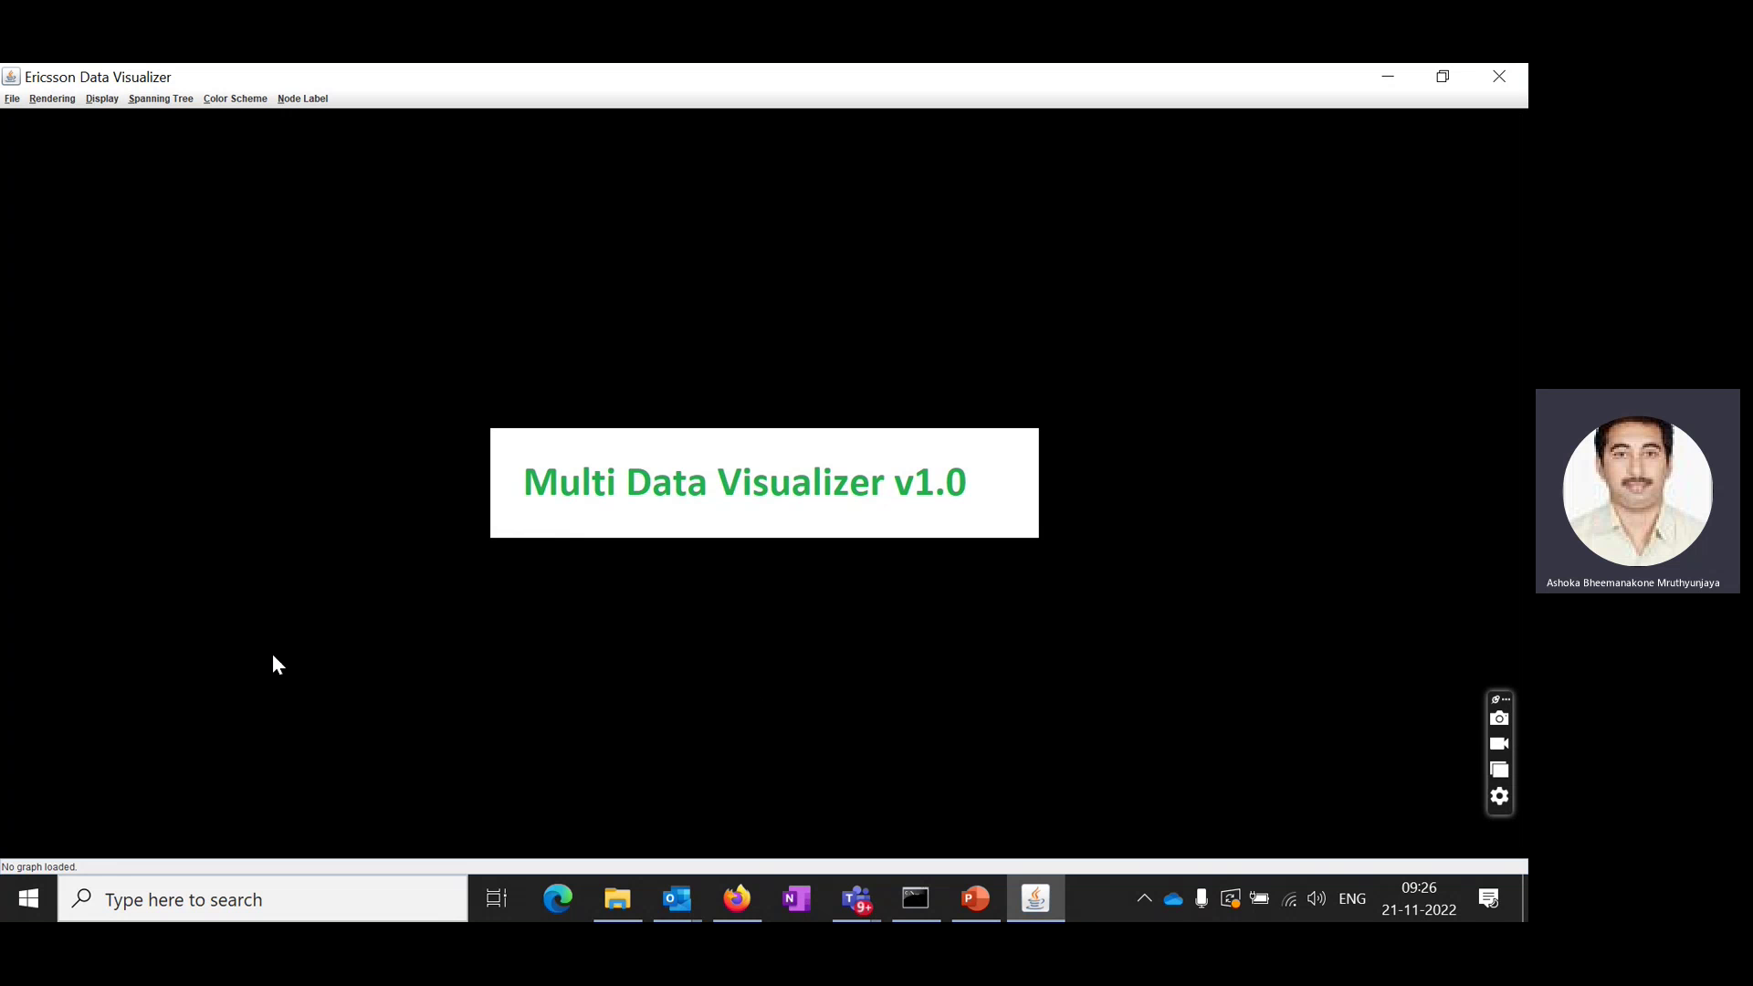
# - Open CS_Live_Data.graph from the Demo DataSets folder and start rendering it
pyautogui.click(12, 98)
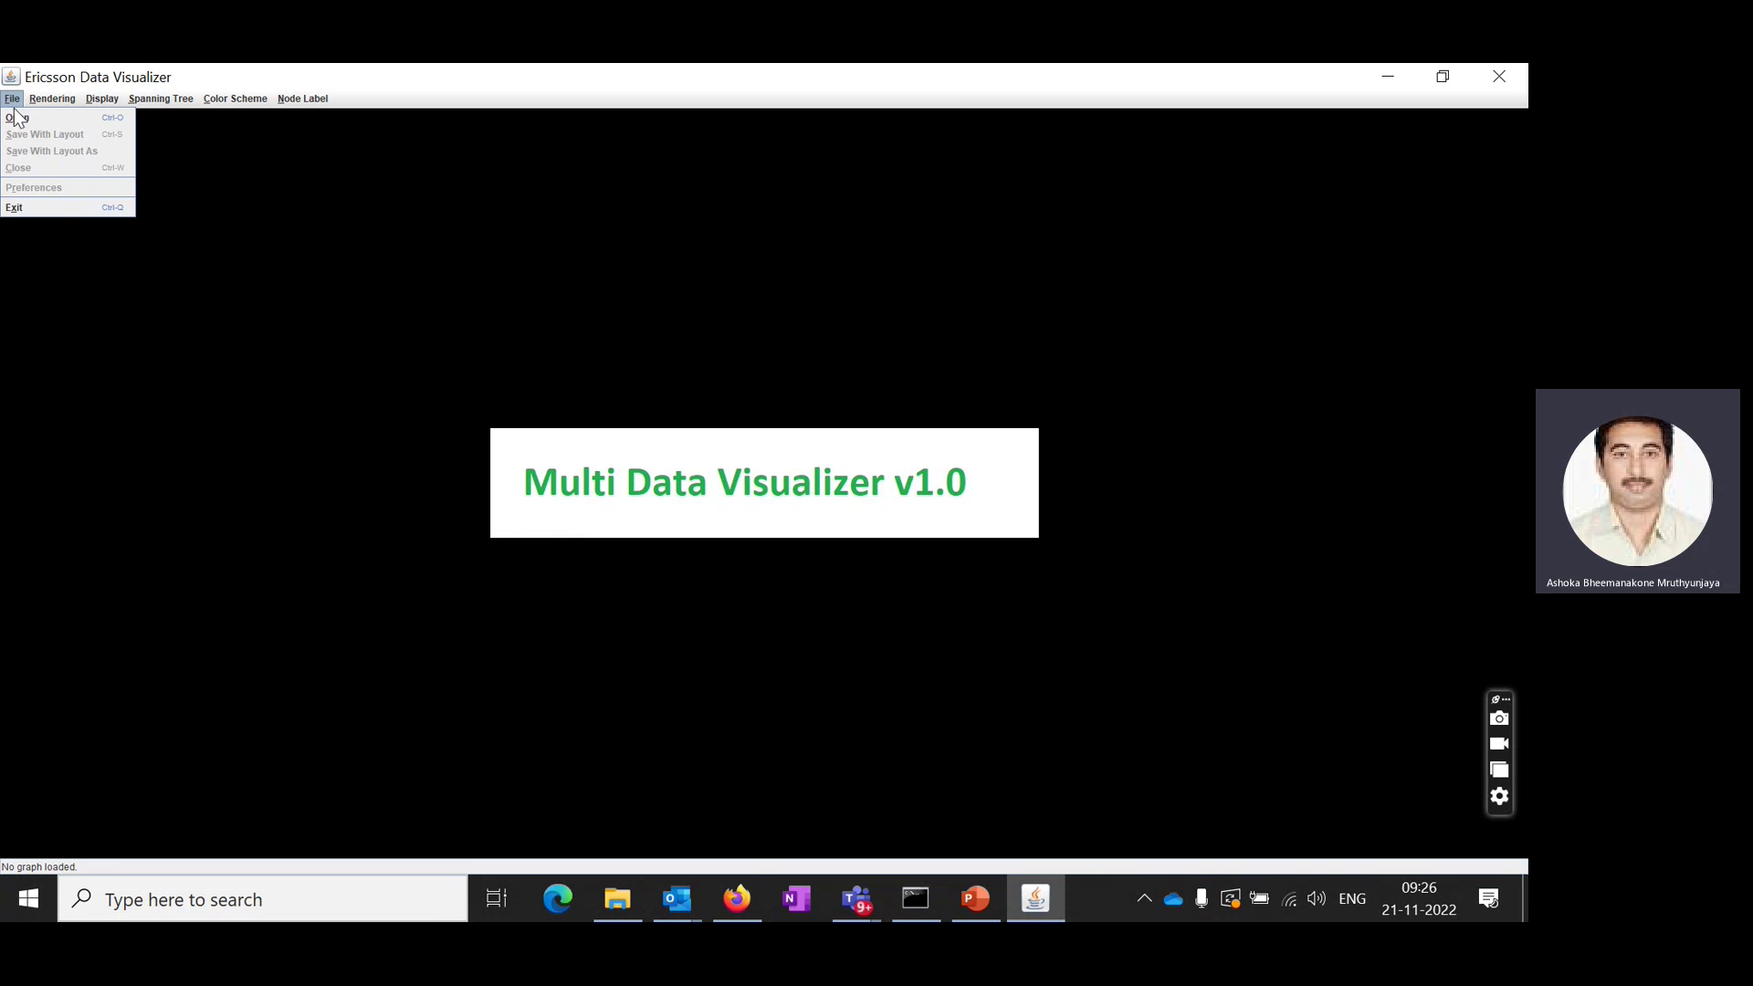
pyautogui.click(16, 117)
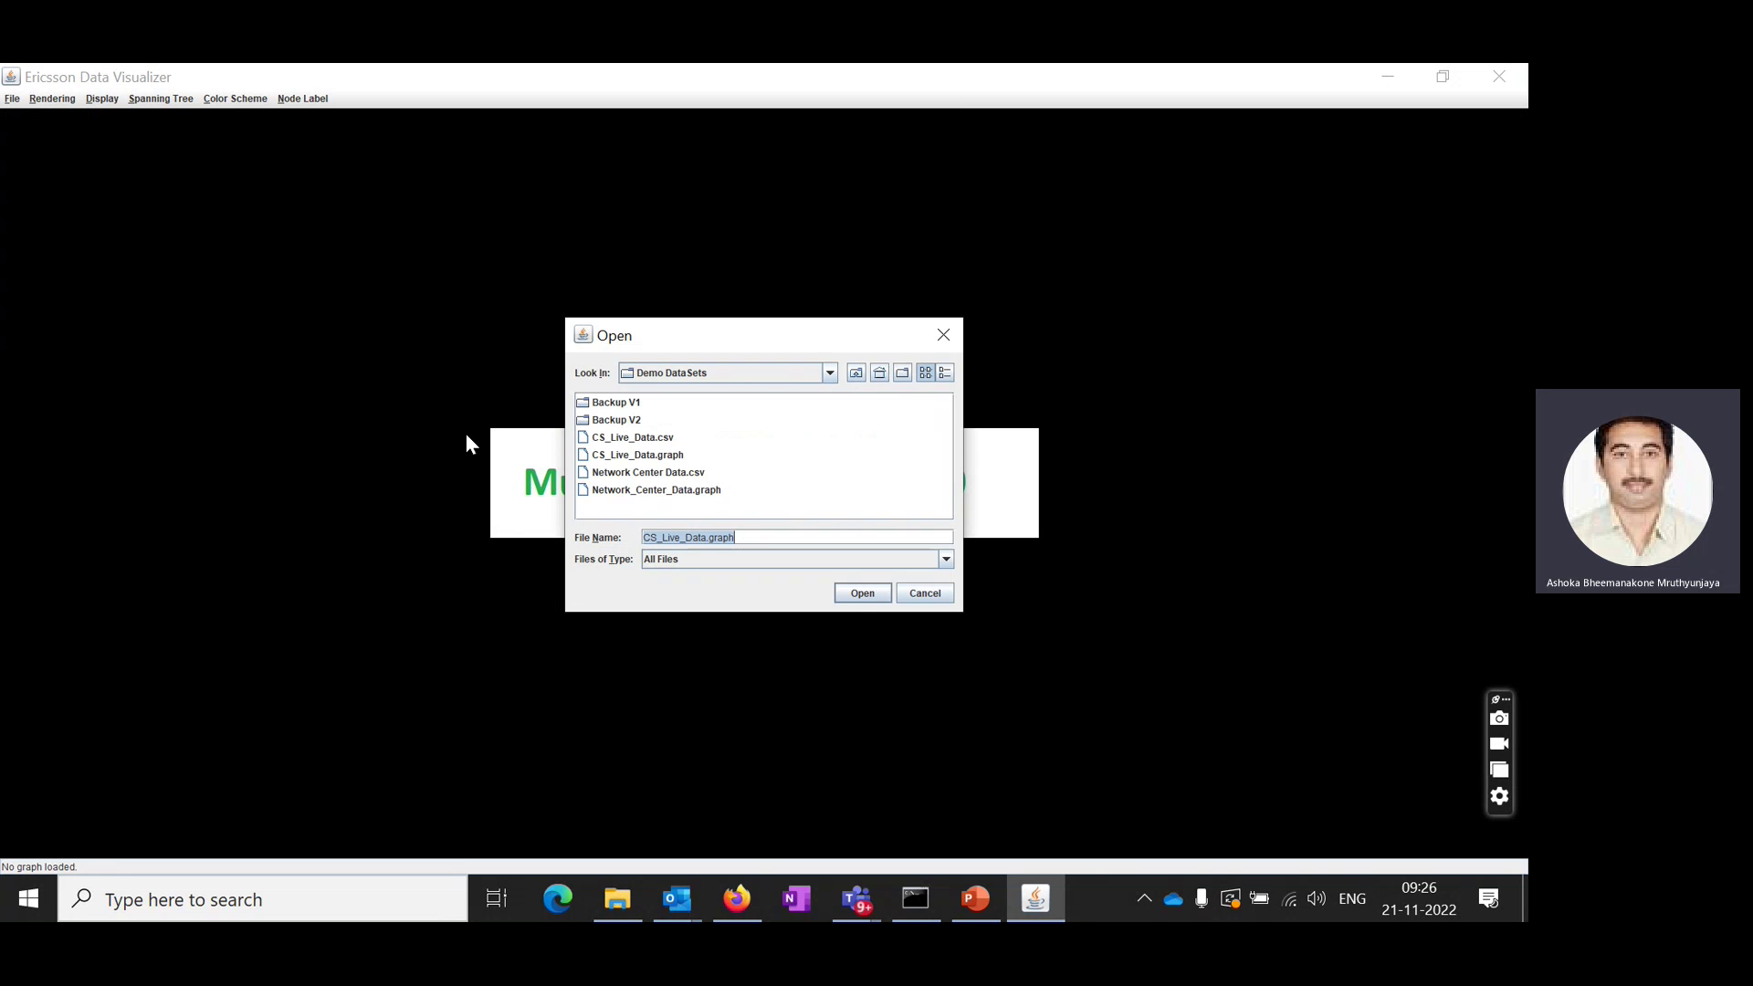
pyautogui.click(630, 454)
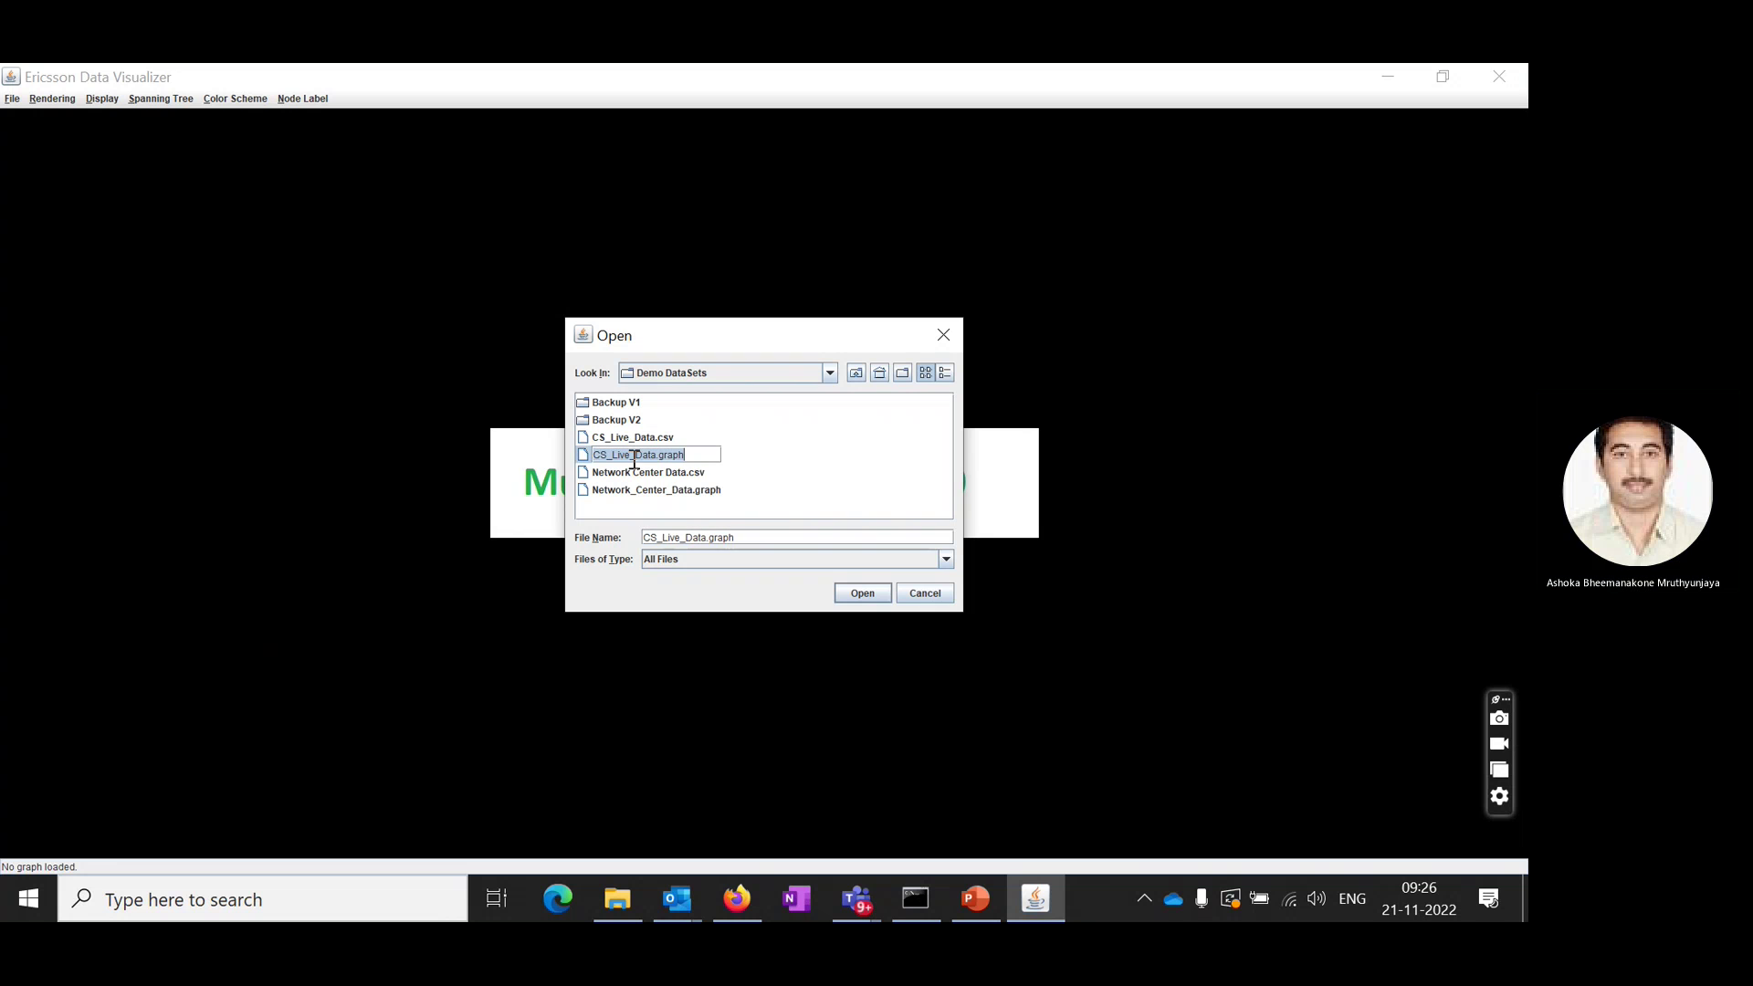
pyautogui.click(690, 472)
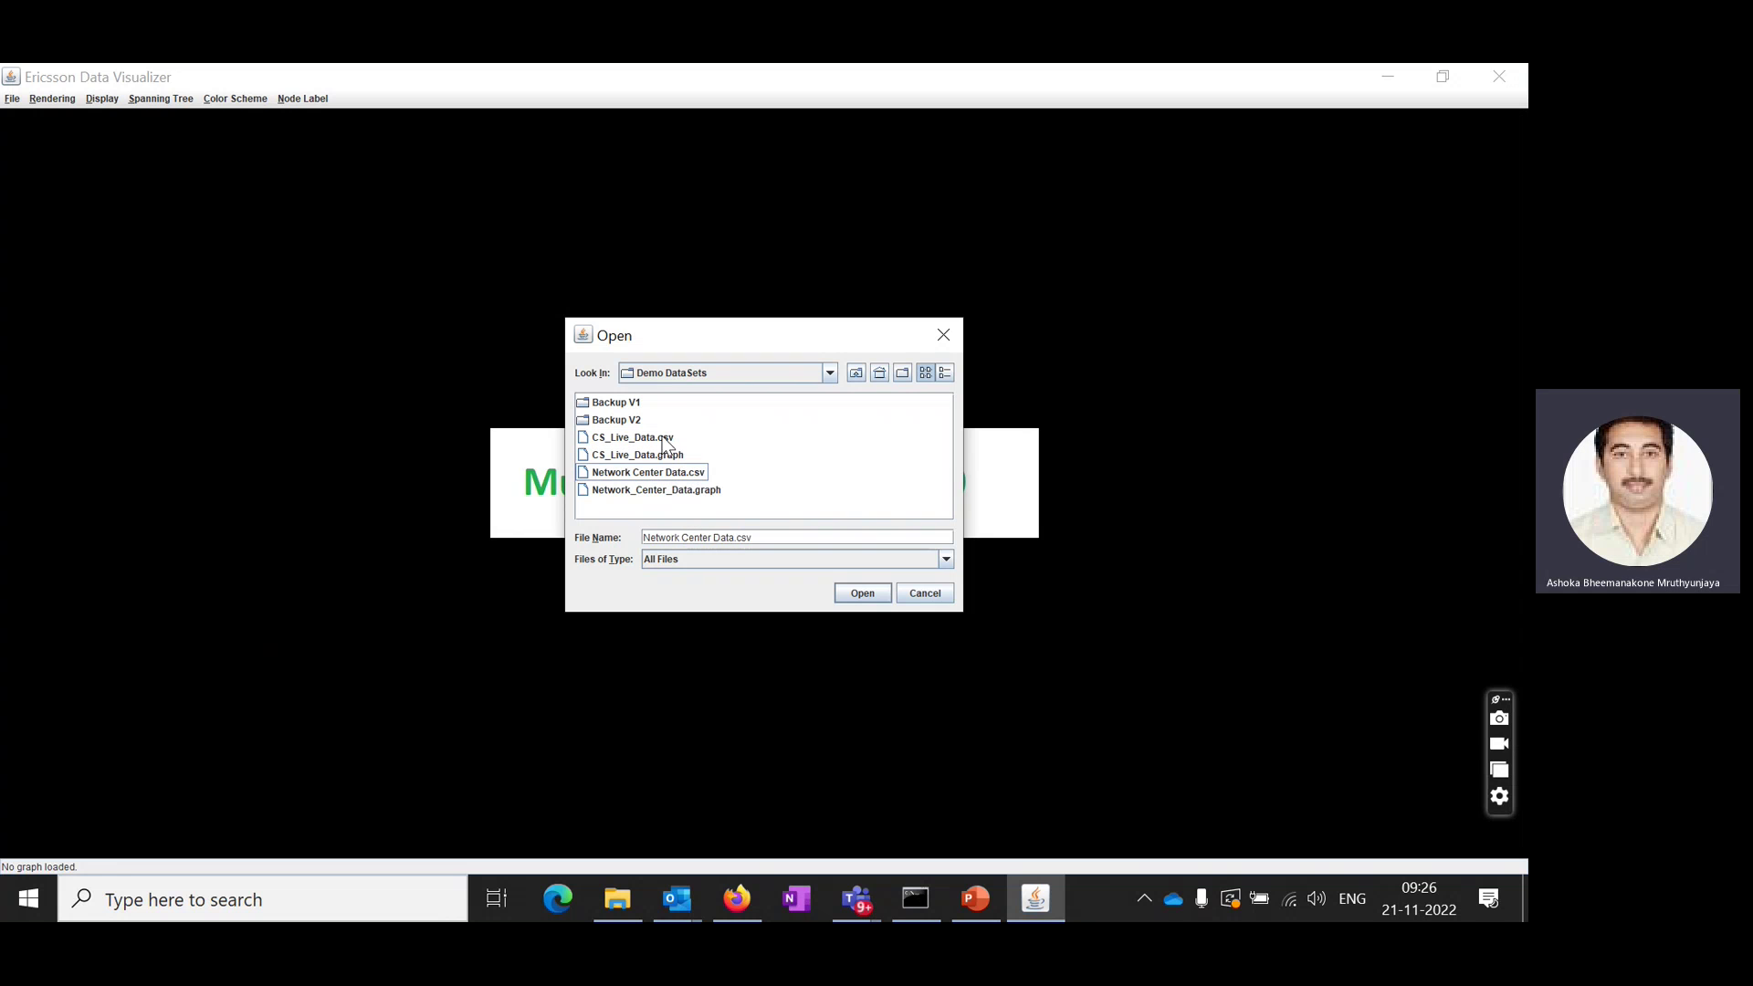
pyautogui.click(678, 456)
pyautogui.click(843, 592)
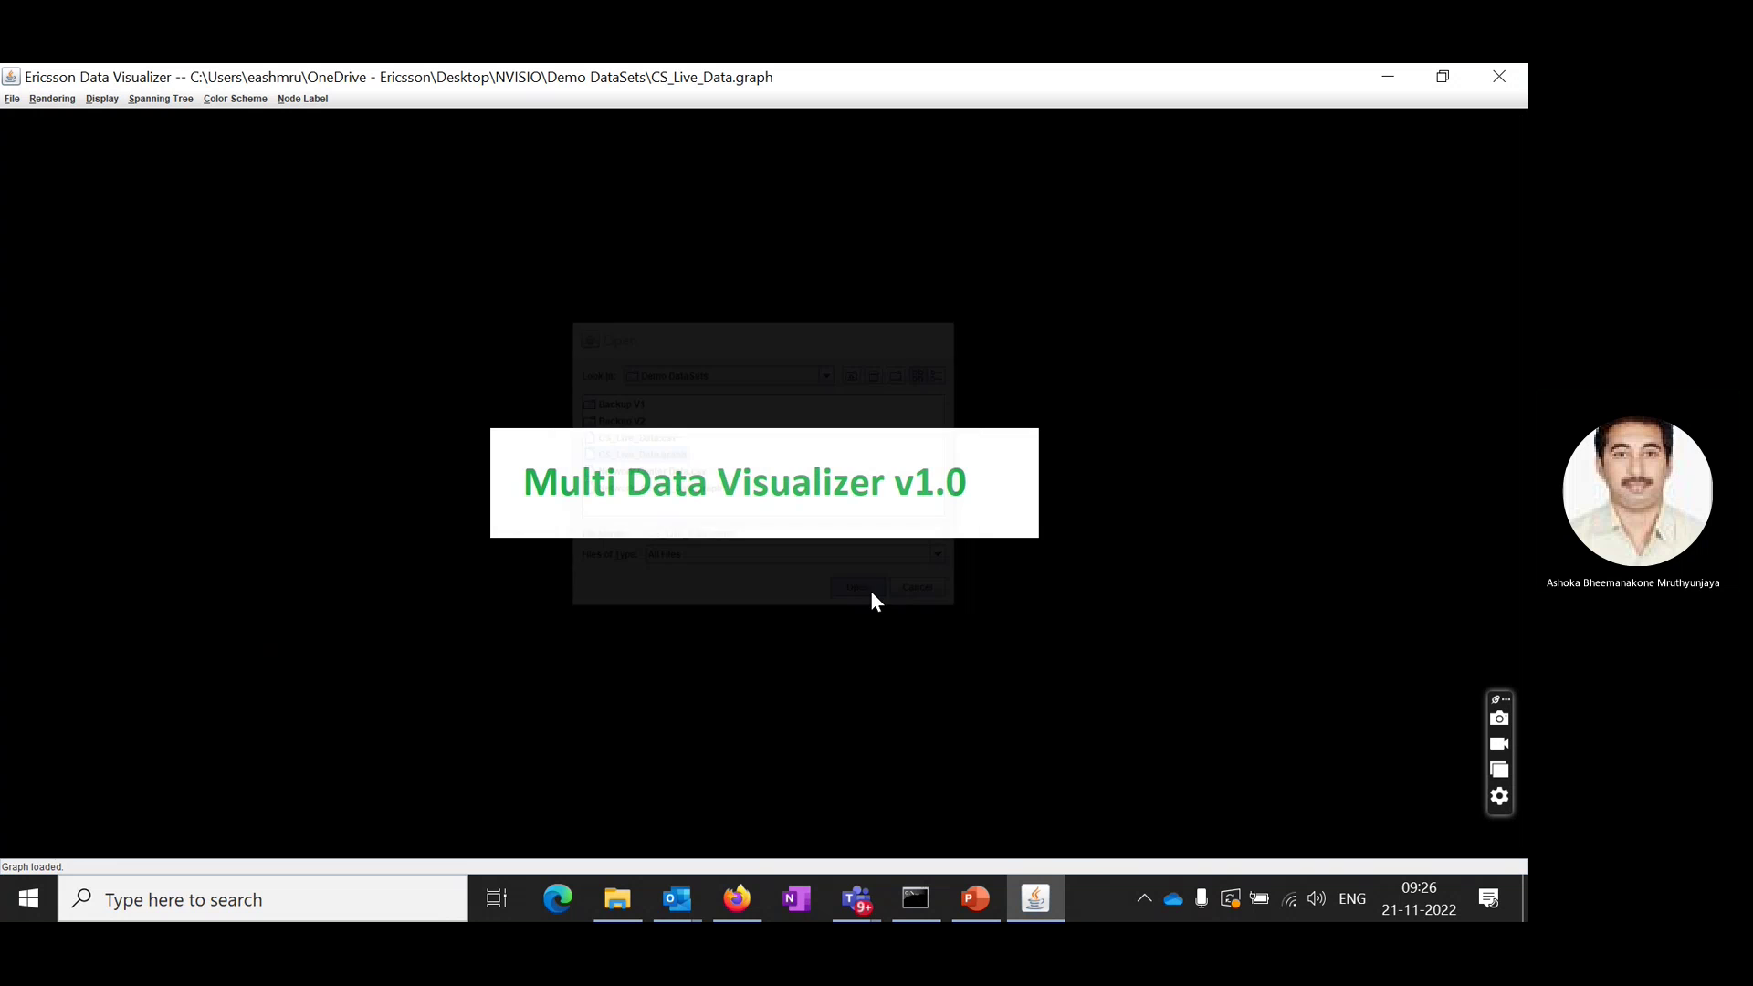
pyautogui.click(52, 98)
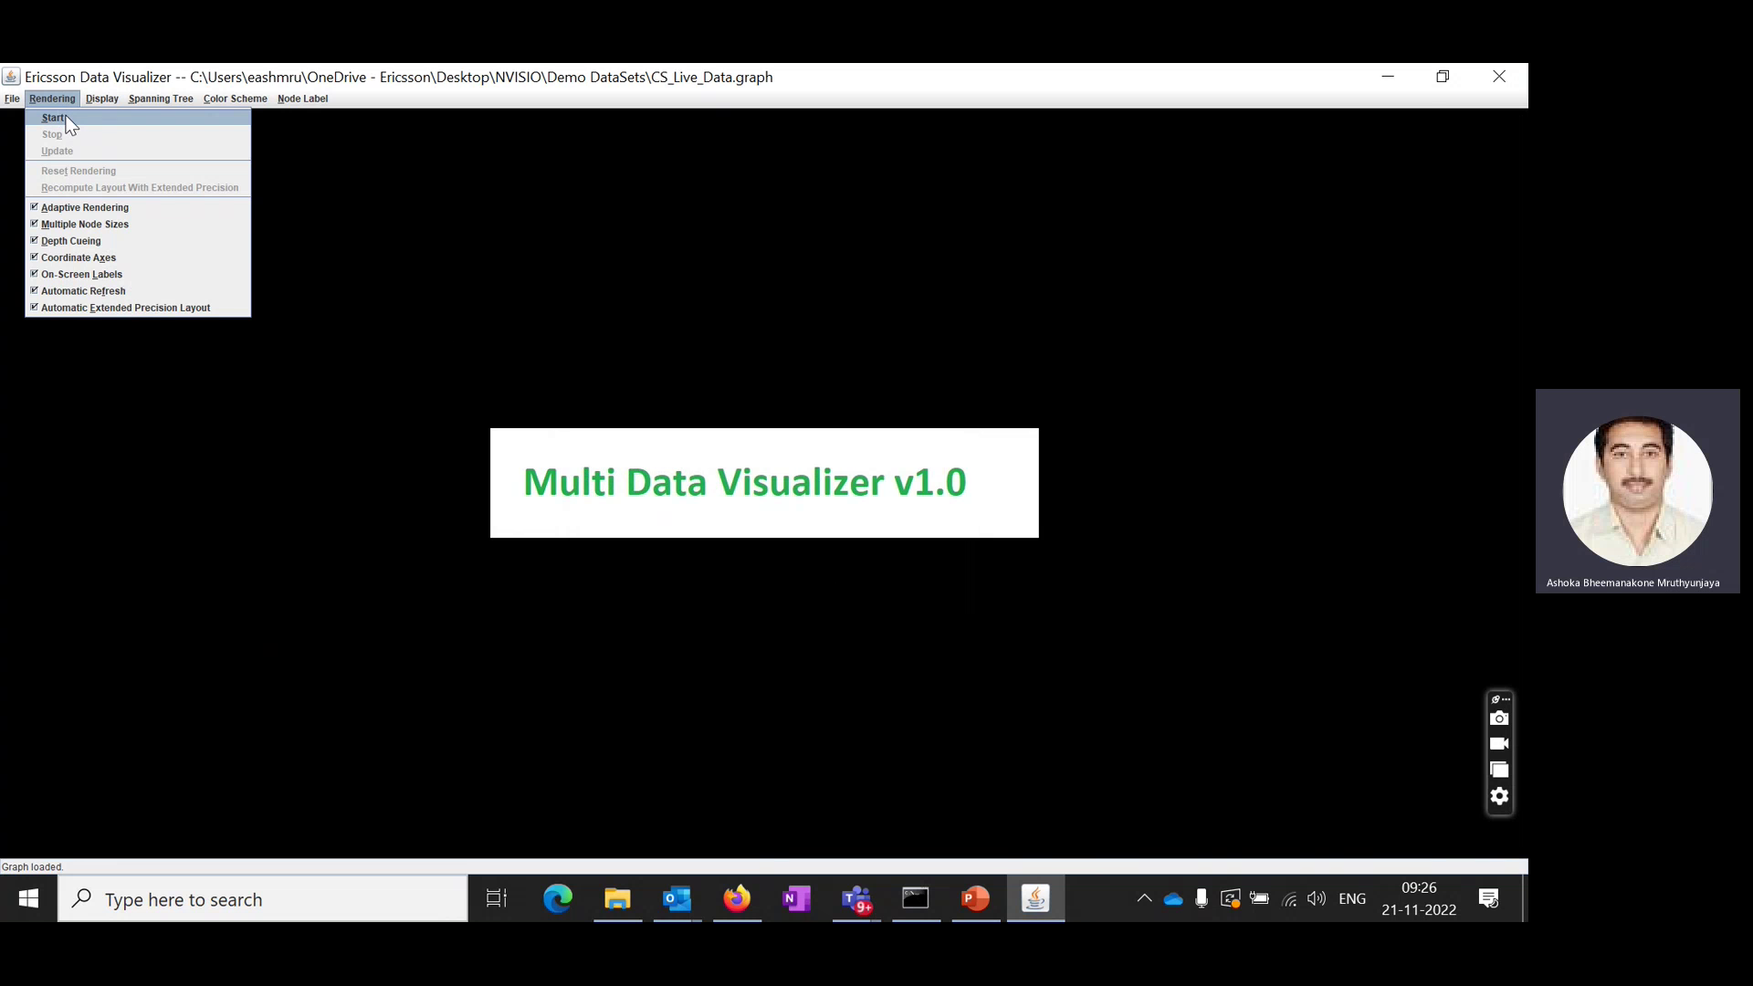
pyautogui.click(54, 118)
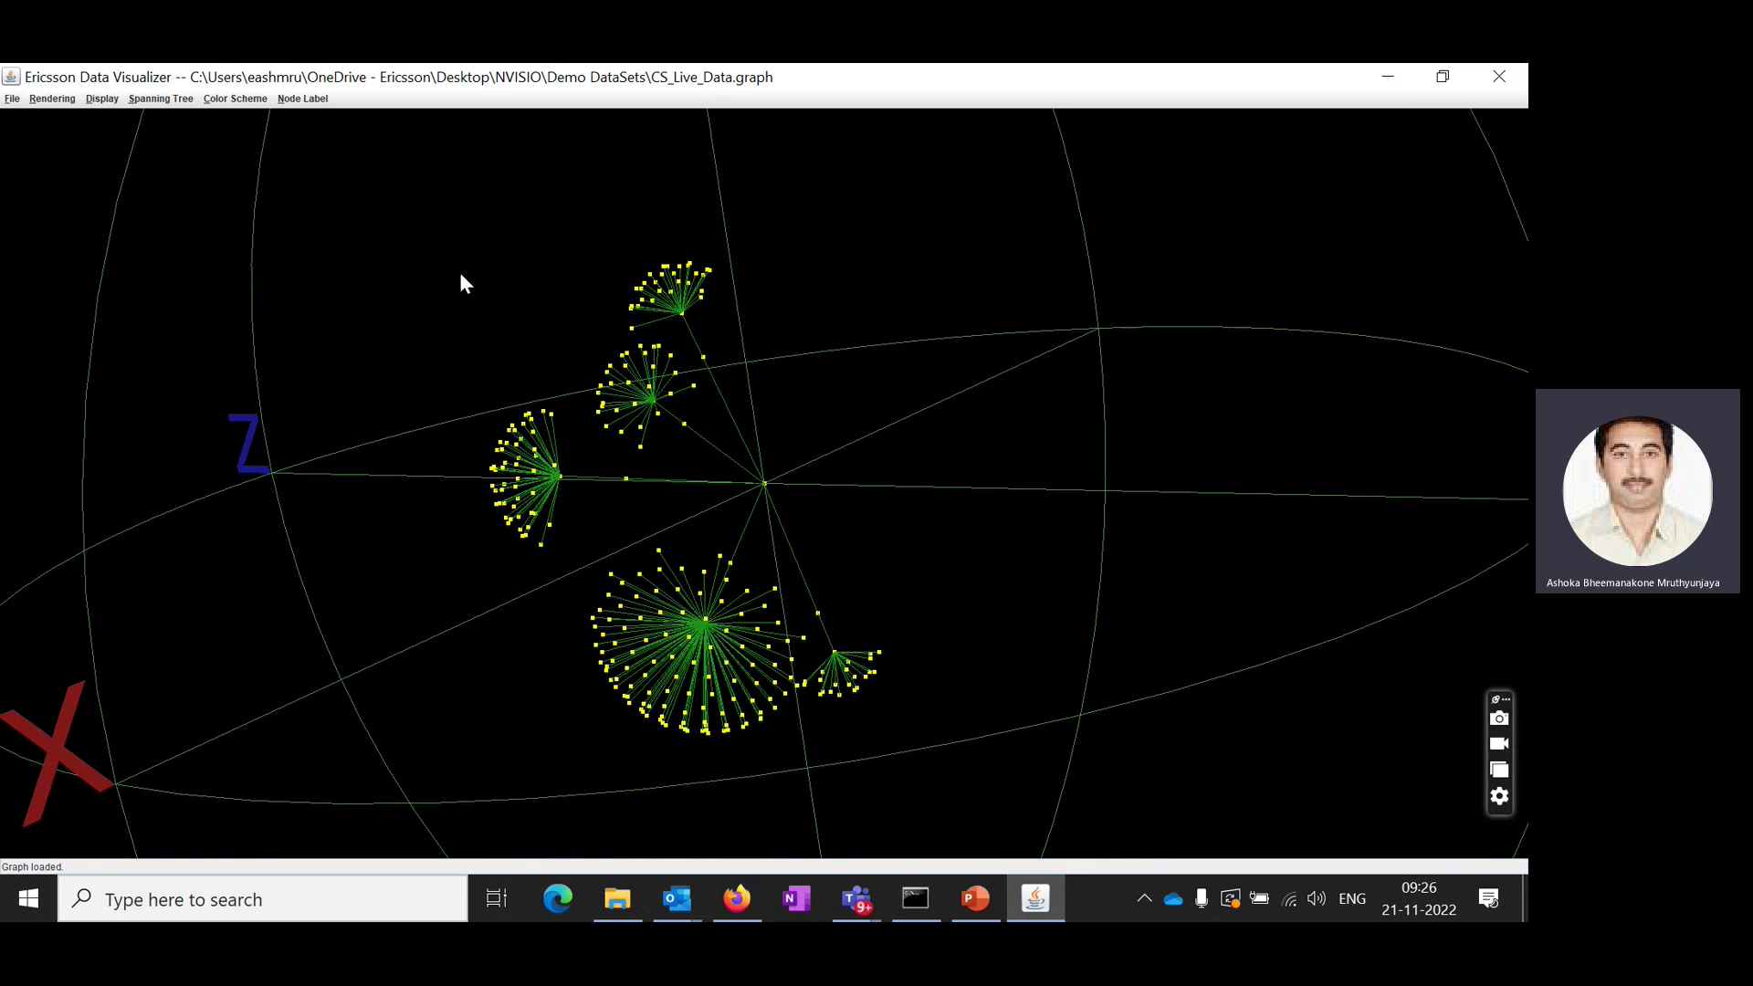
# - Enable the Child_MSISDN, Data, SMS, Voice, Revenue and SubscriberType node labels and update the rendering
pyautogui.click(306, 99)
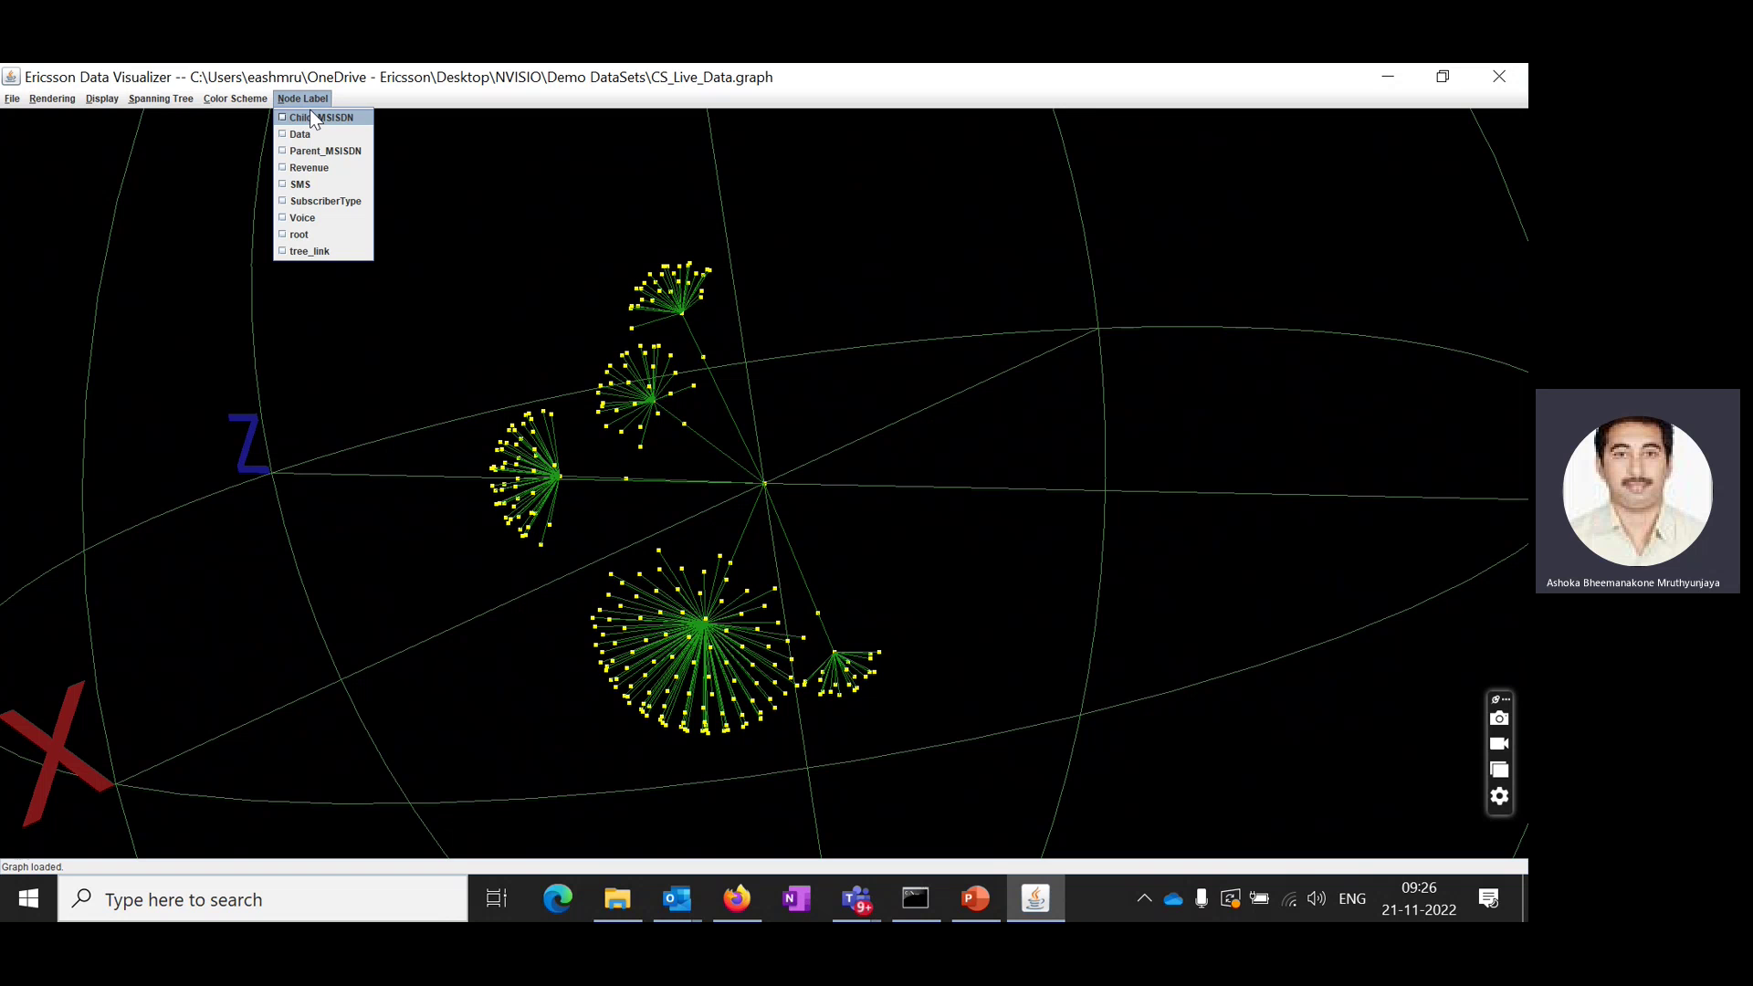
pyautogui.click(314, 120)
pyautogui.click(310, 100)
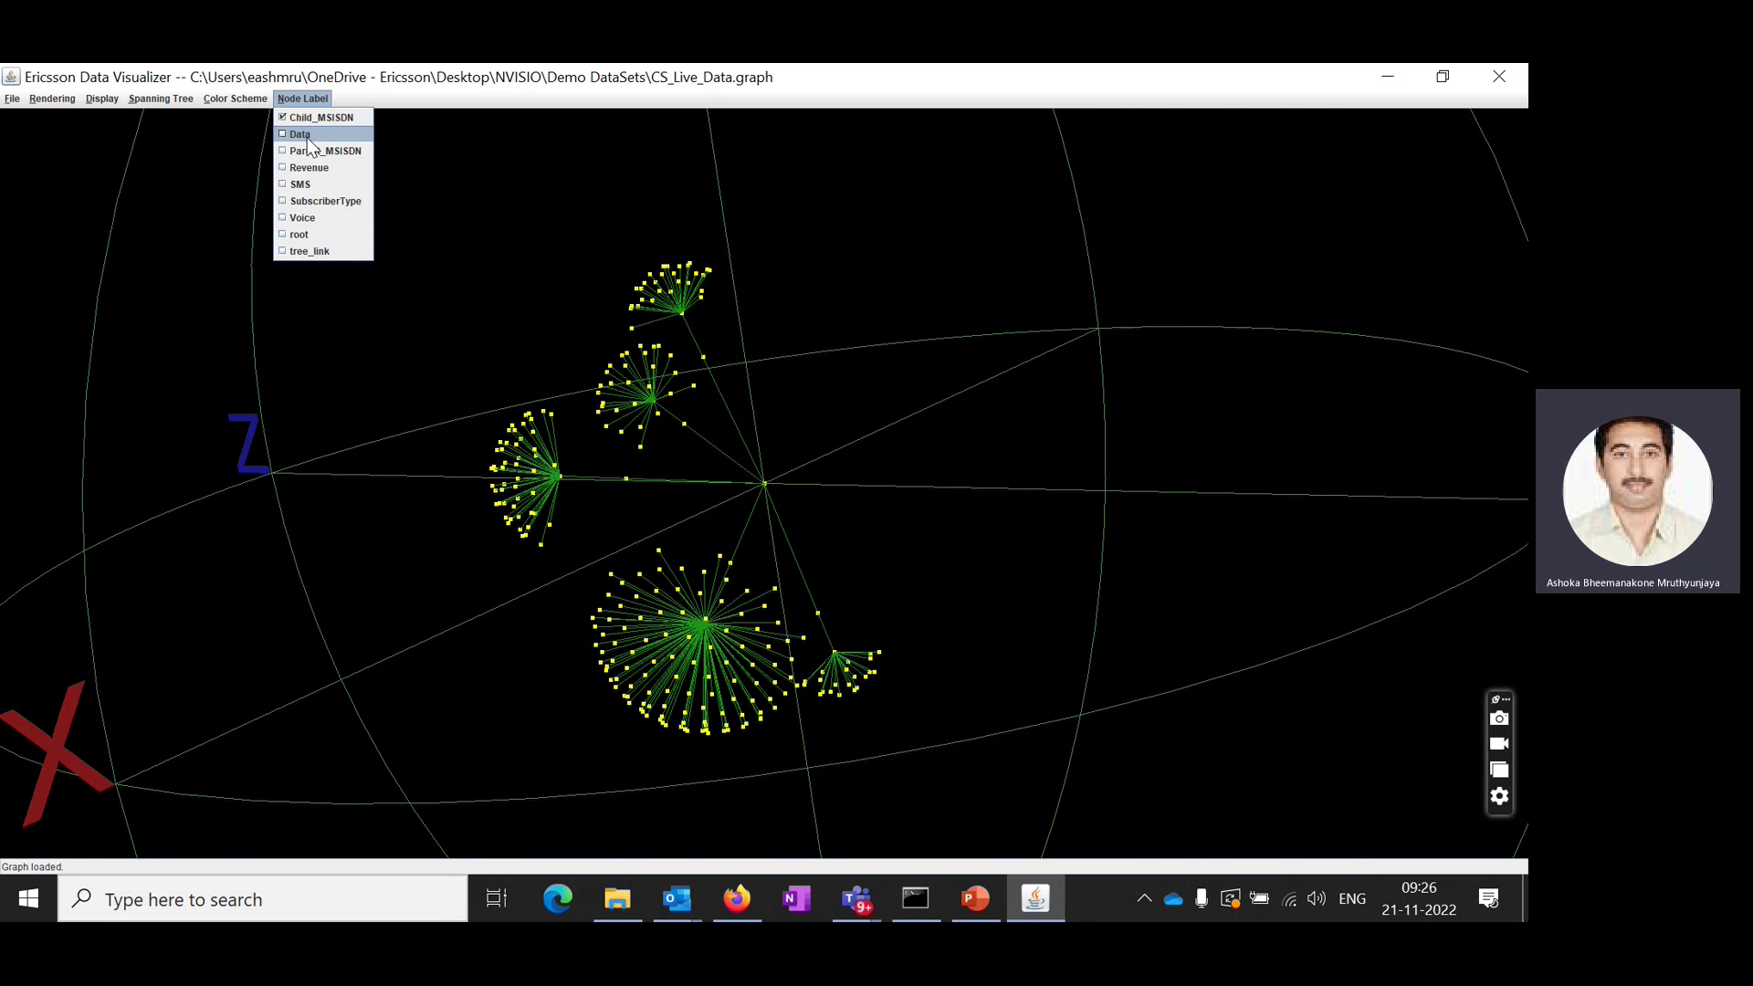
pyautogui.click(307, 137)
pyautogui.click(311, 101)
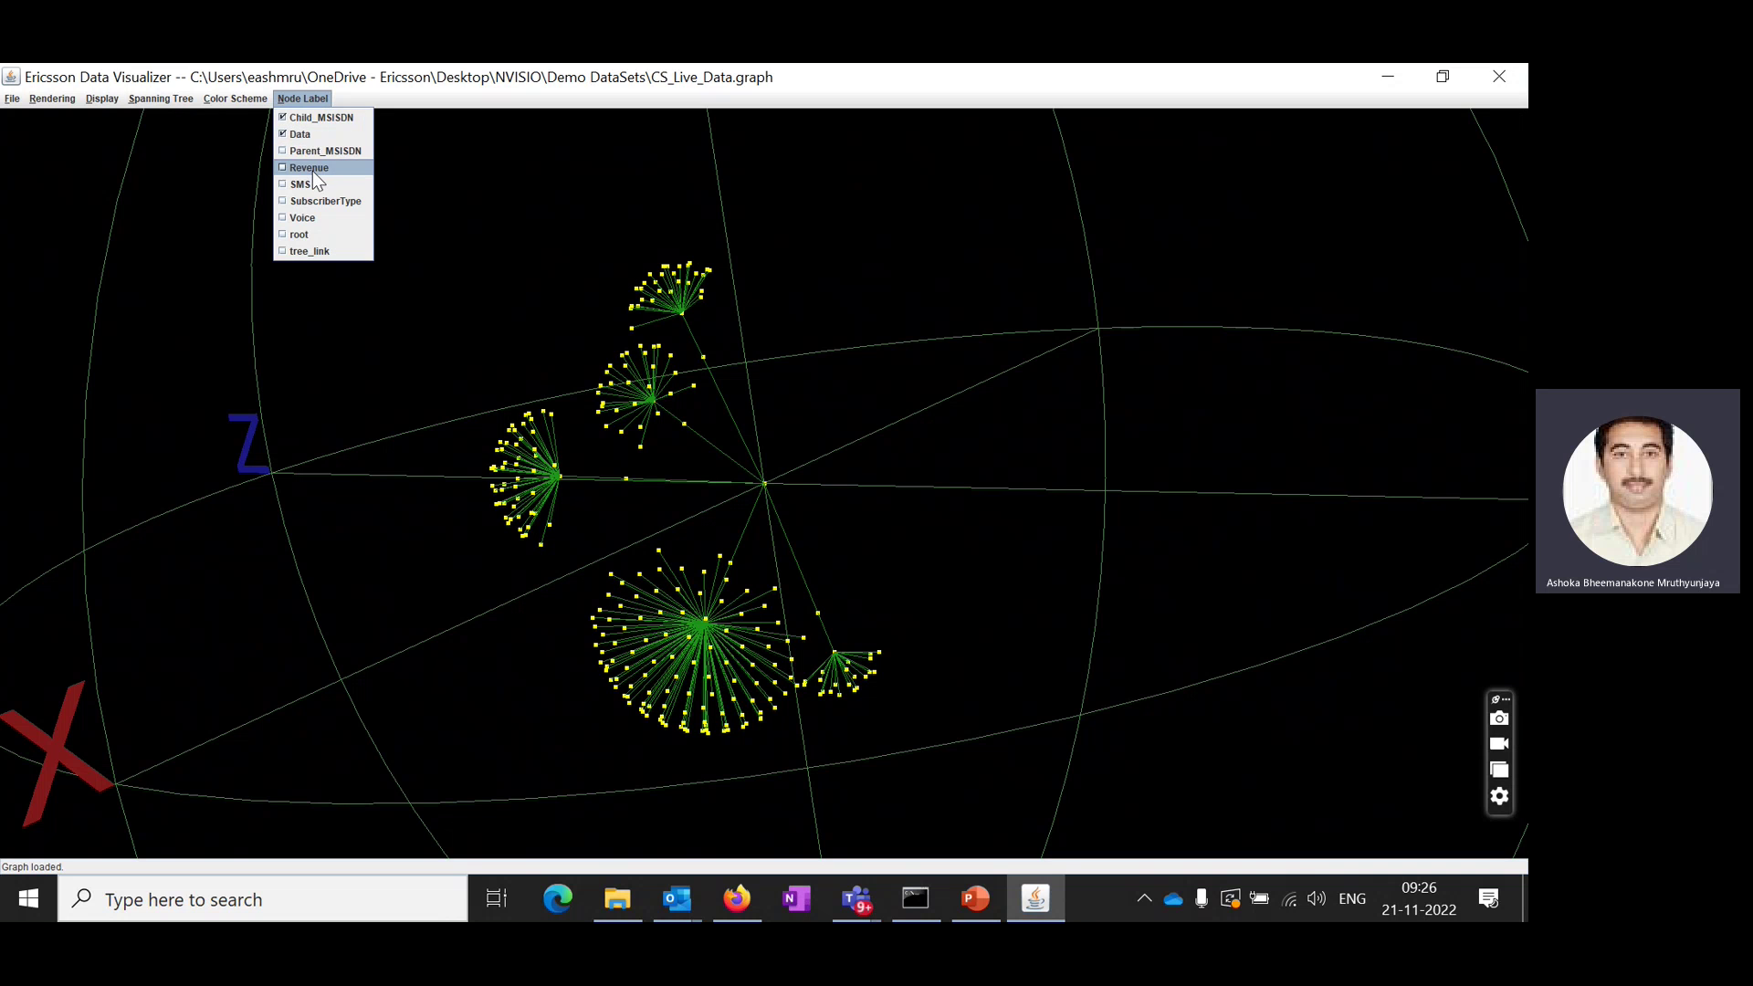
pyautogui.click(310, 184)
pyautogui.click(304, 98)
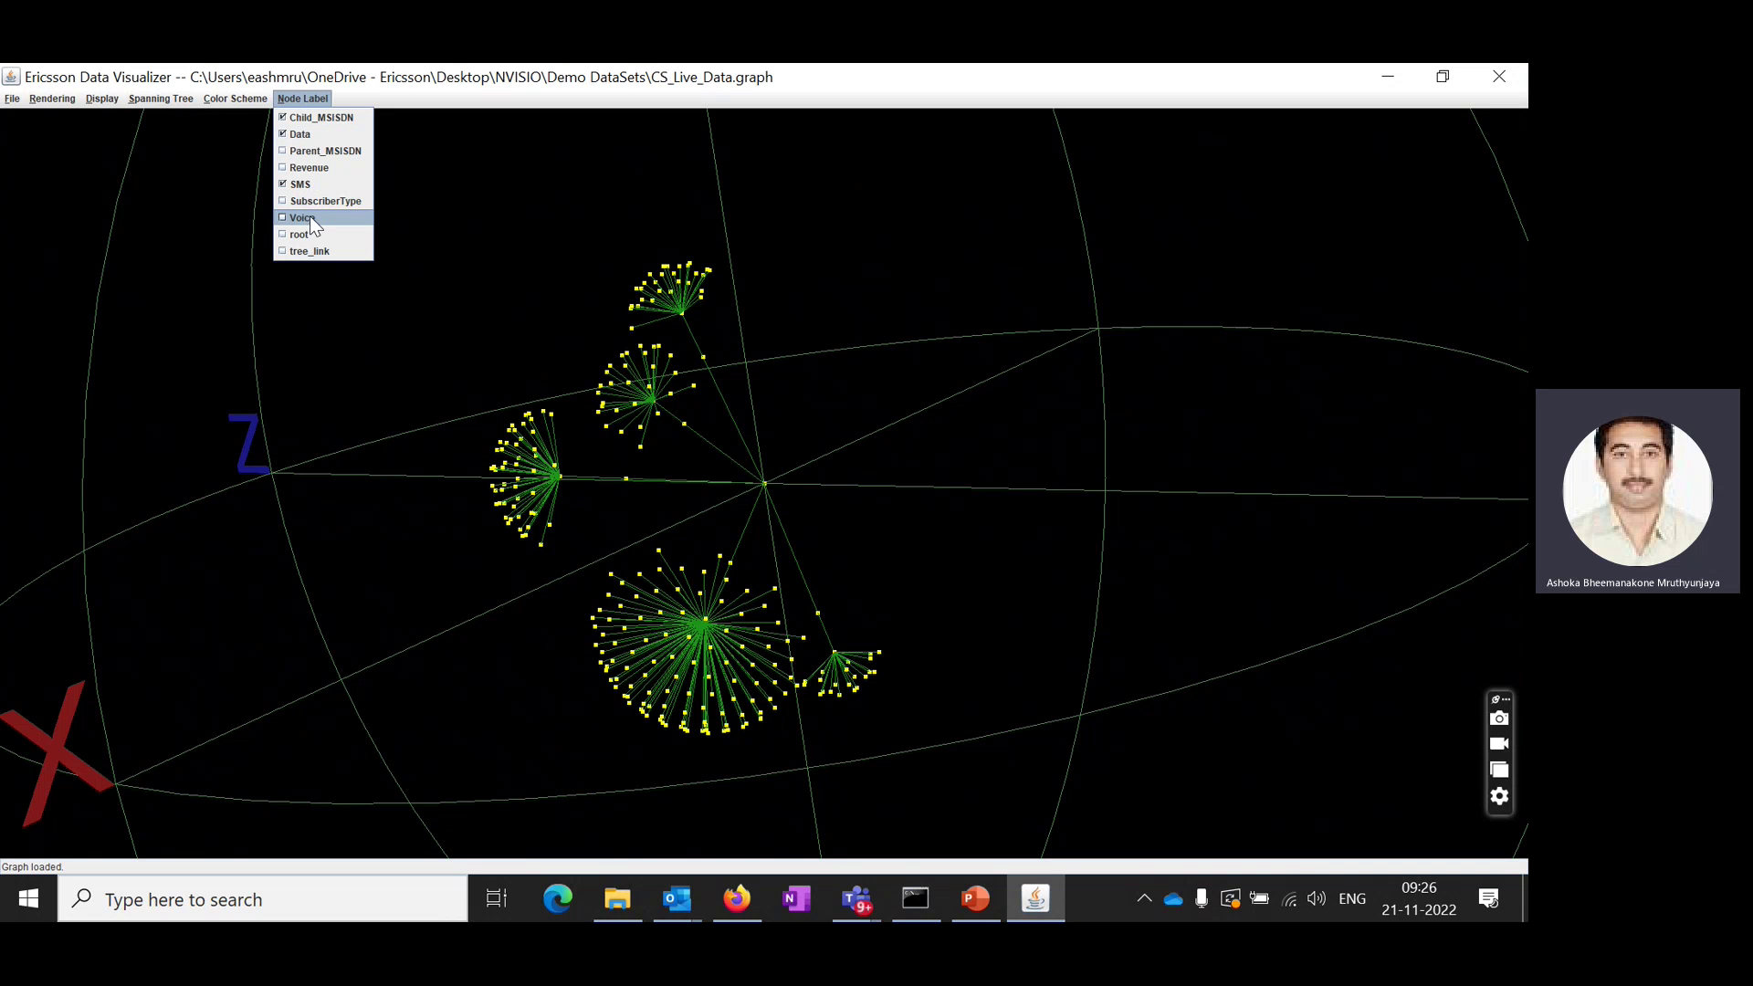
pyautogui.click(310, 217)
pyautogui.click(309, 101)
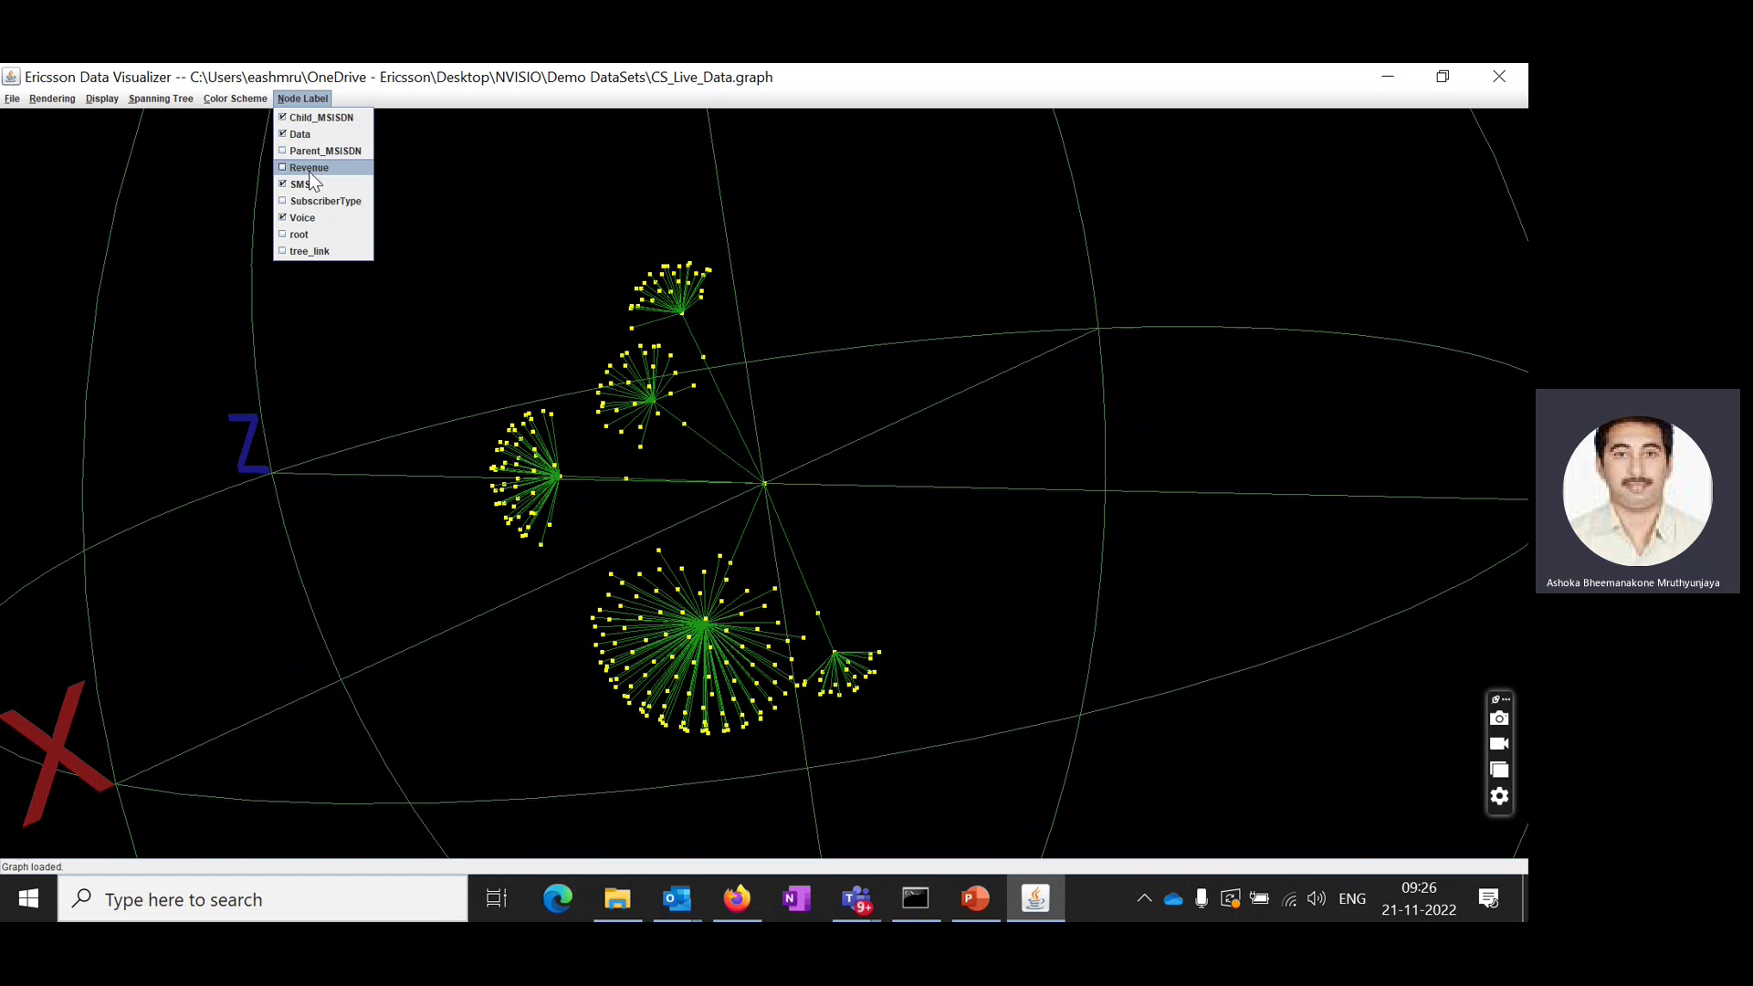
pyautogui.click(309, 169)
pyautogui.click(316, 100)
pyautogui.click(331, 202)
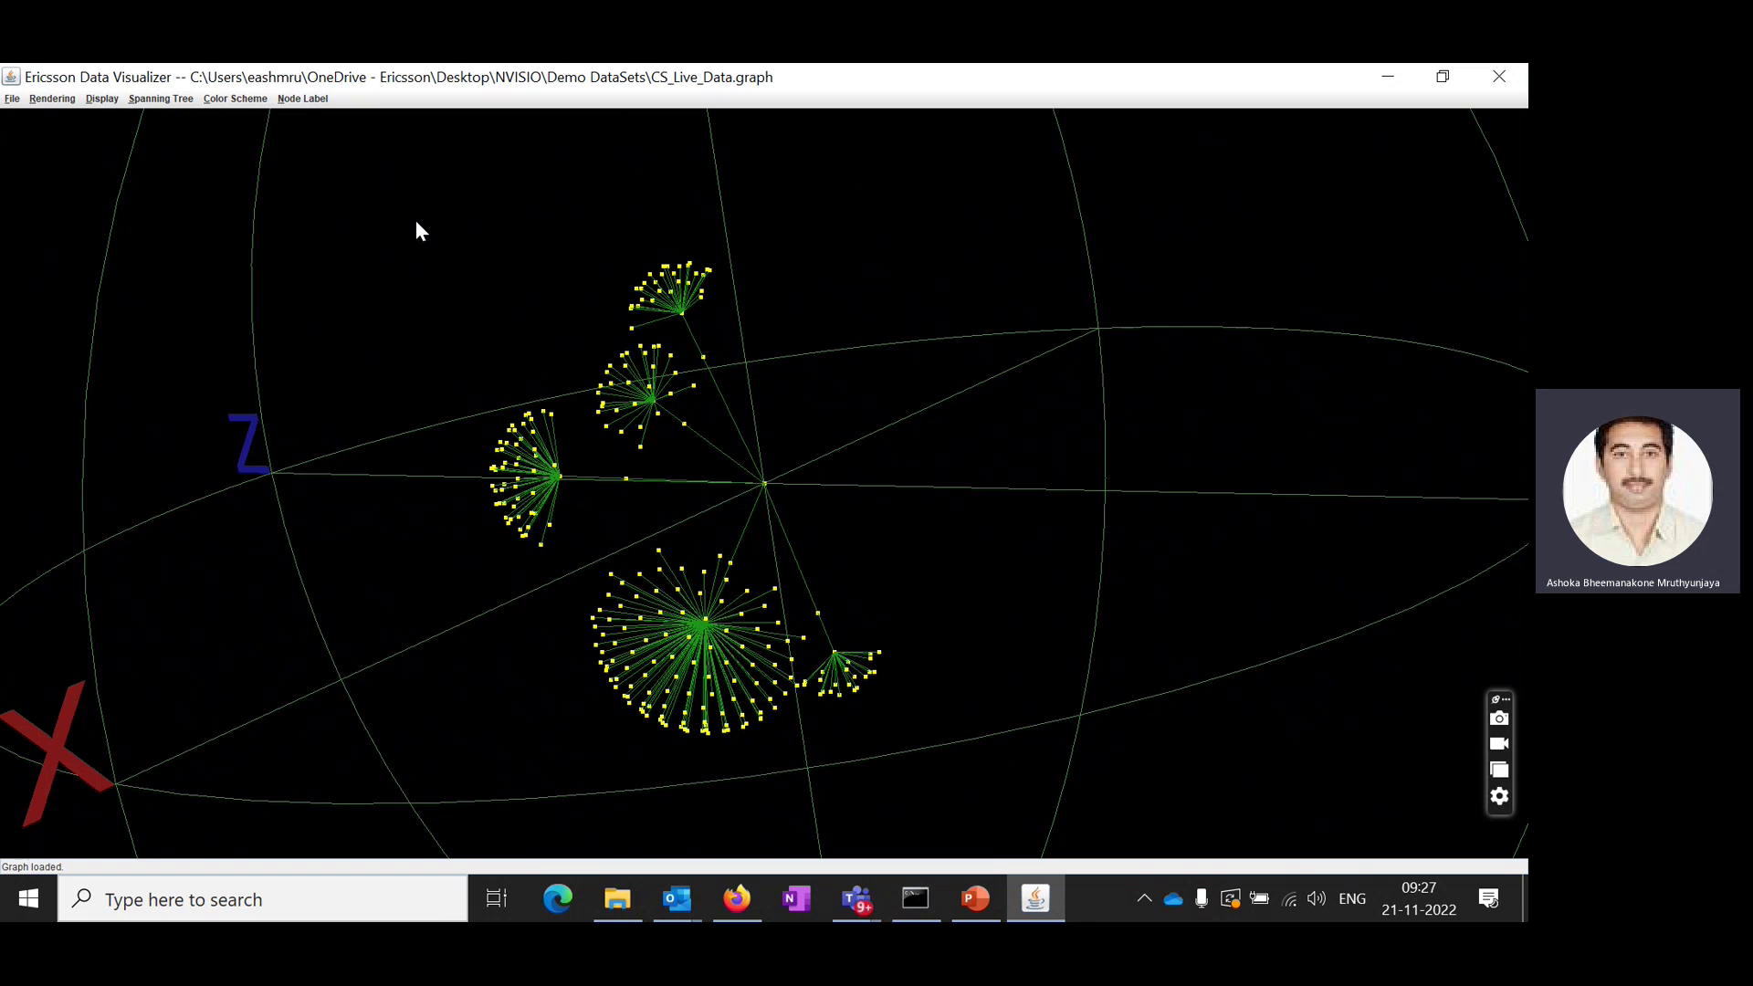
pyautogui.click(64, 104)
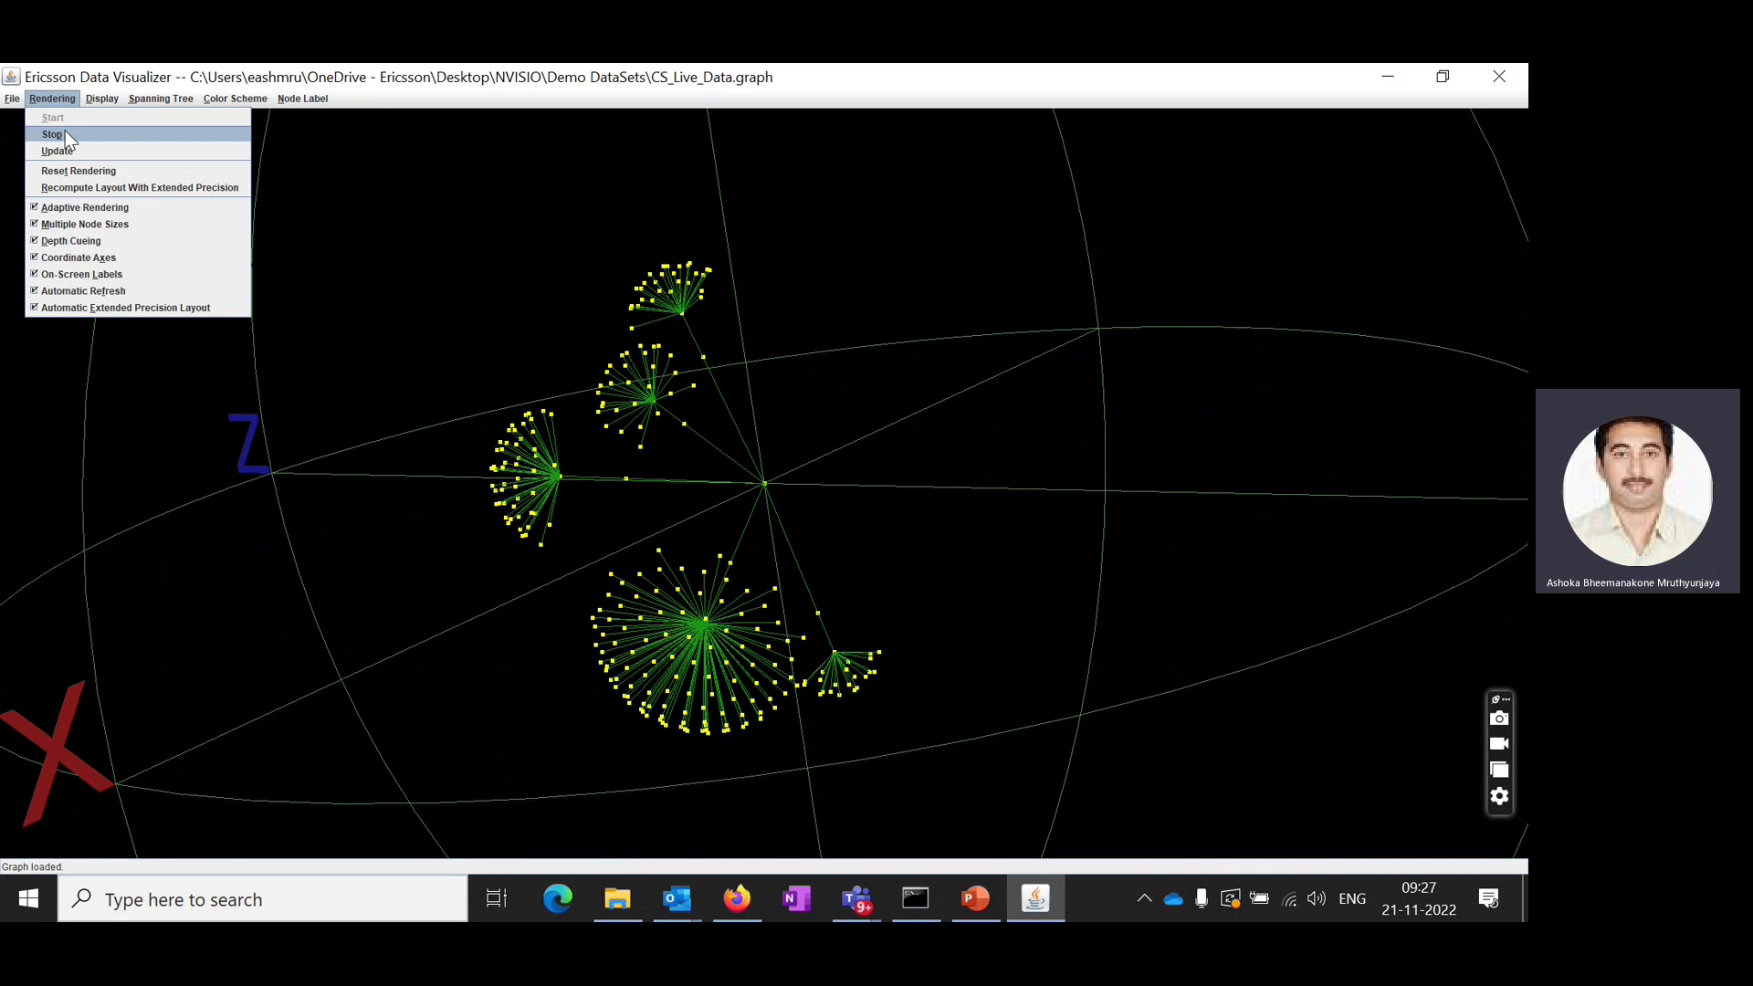
pyautogui.click(73, 146)
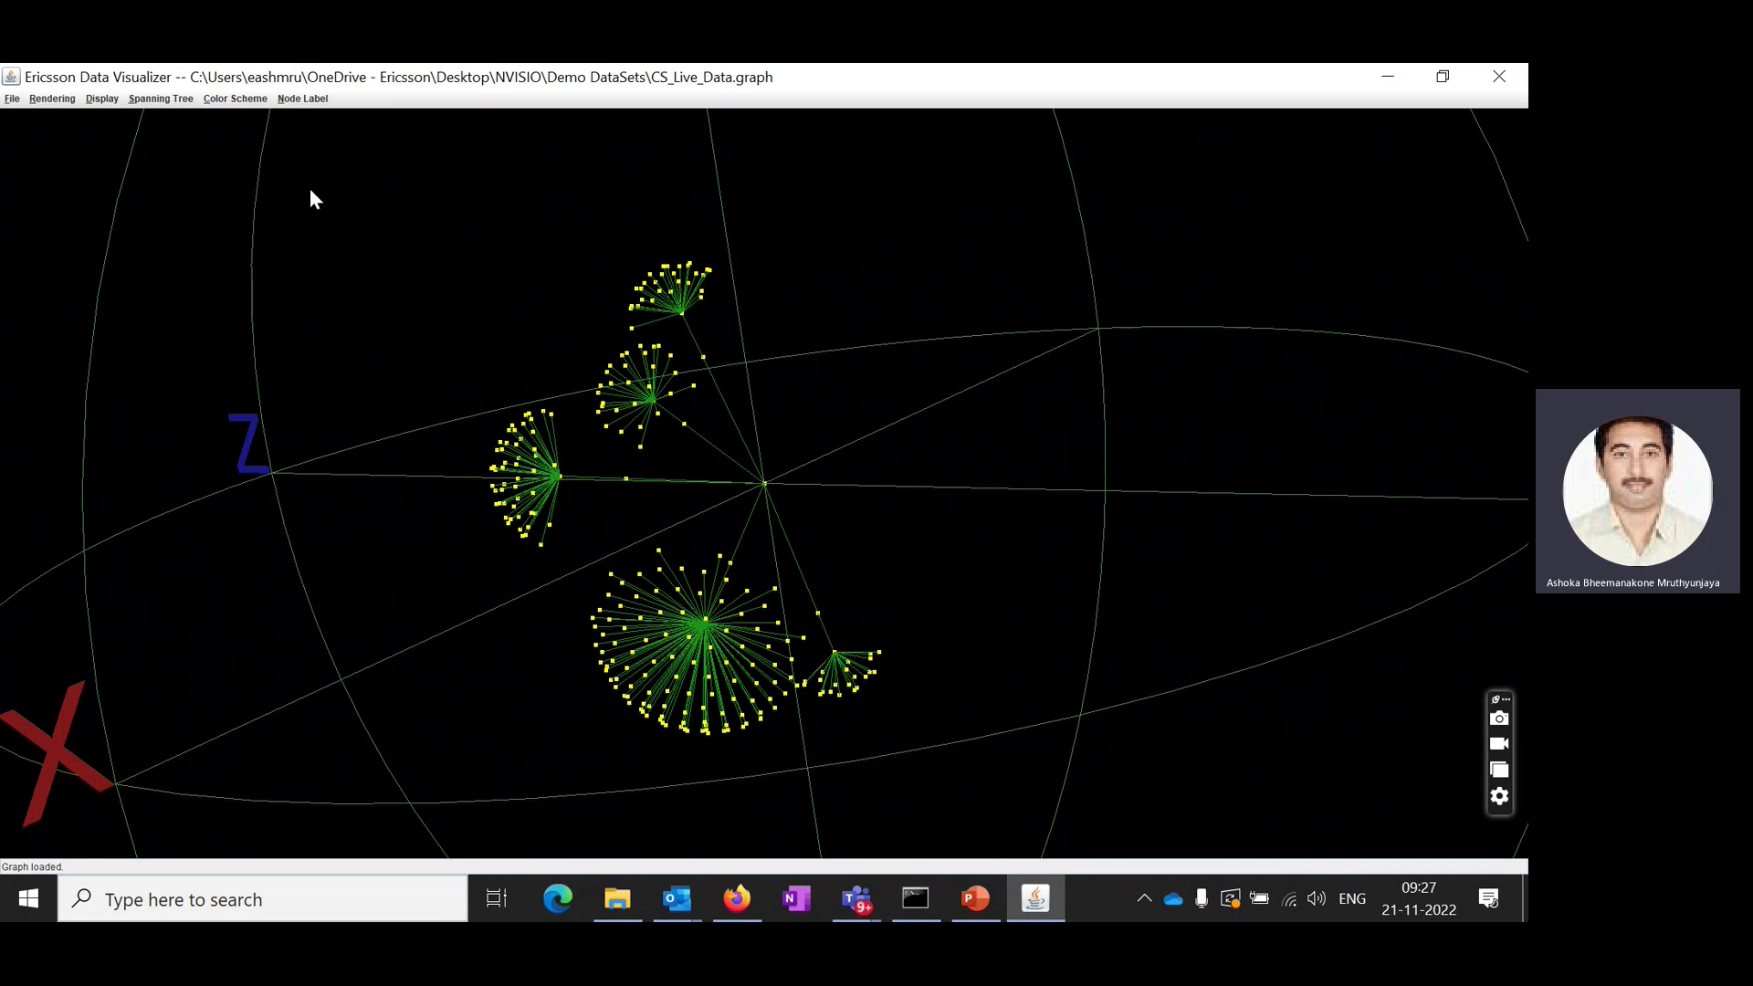
# - Examine the subscriber details of individual nodes across the graph's clusters by showing their labels
pyautogui.moveTo(867, 422); pyautogui.dragTo(899, 415)
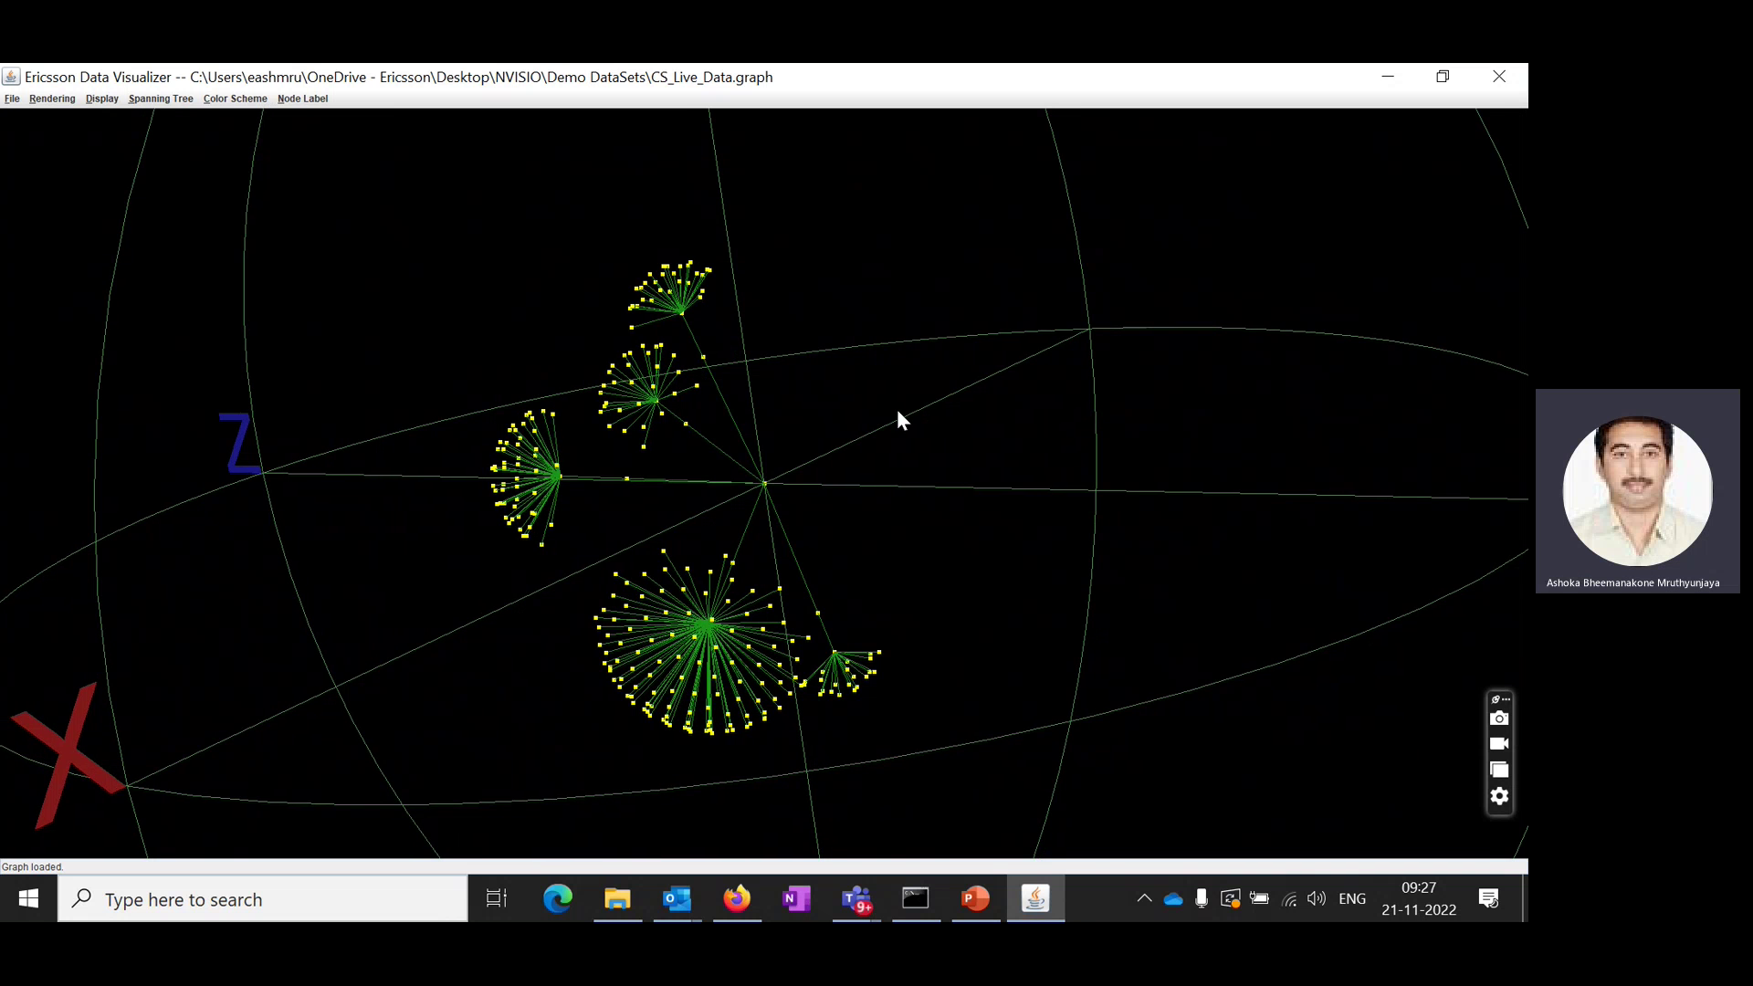
pyautogui.scroll(3, 857, 426)
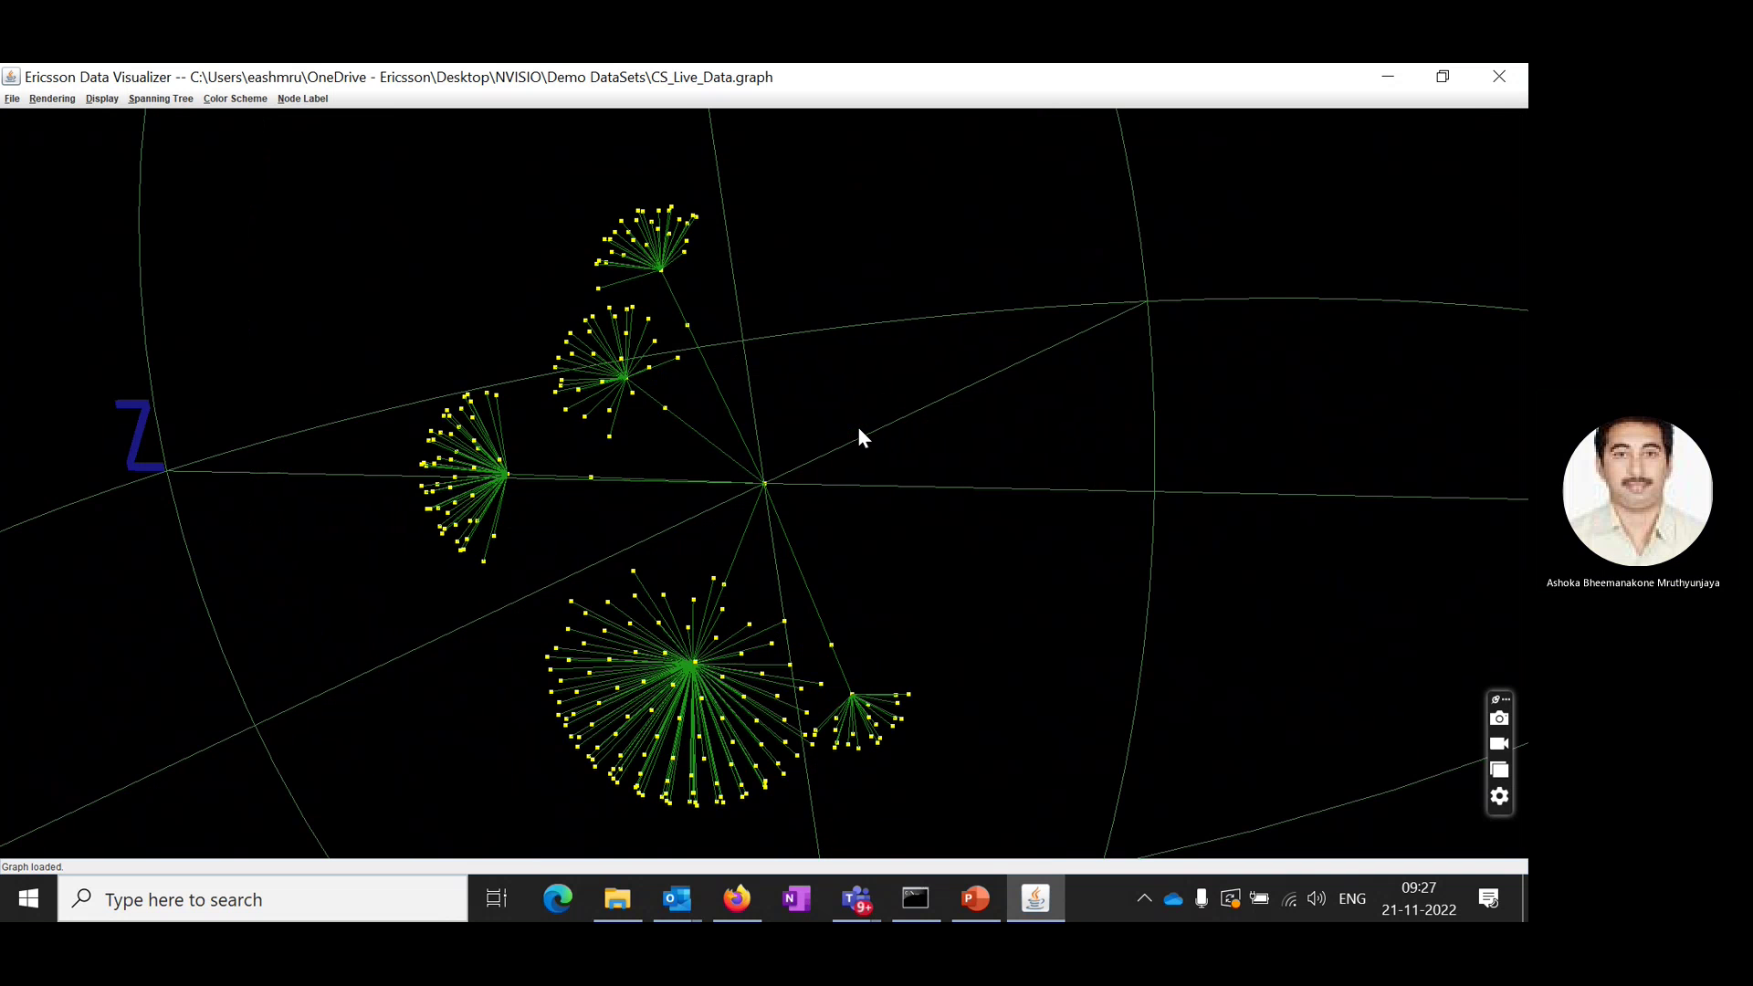
pyautogui.moveTo(861, 448); pyautogui.dragTo(942, 443)
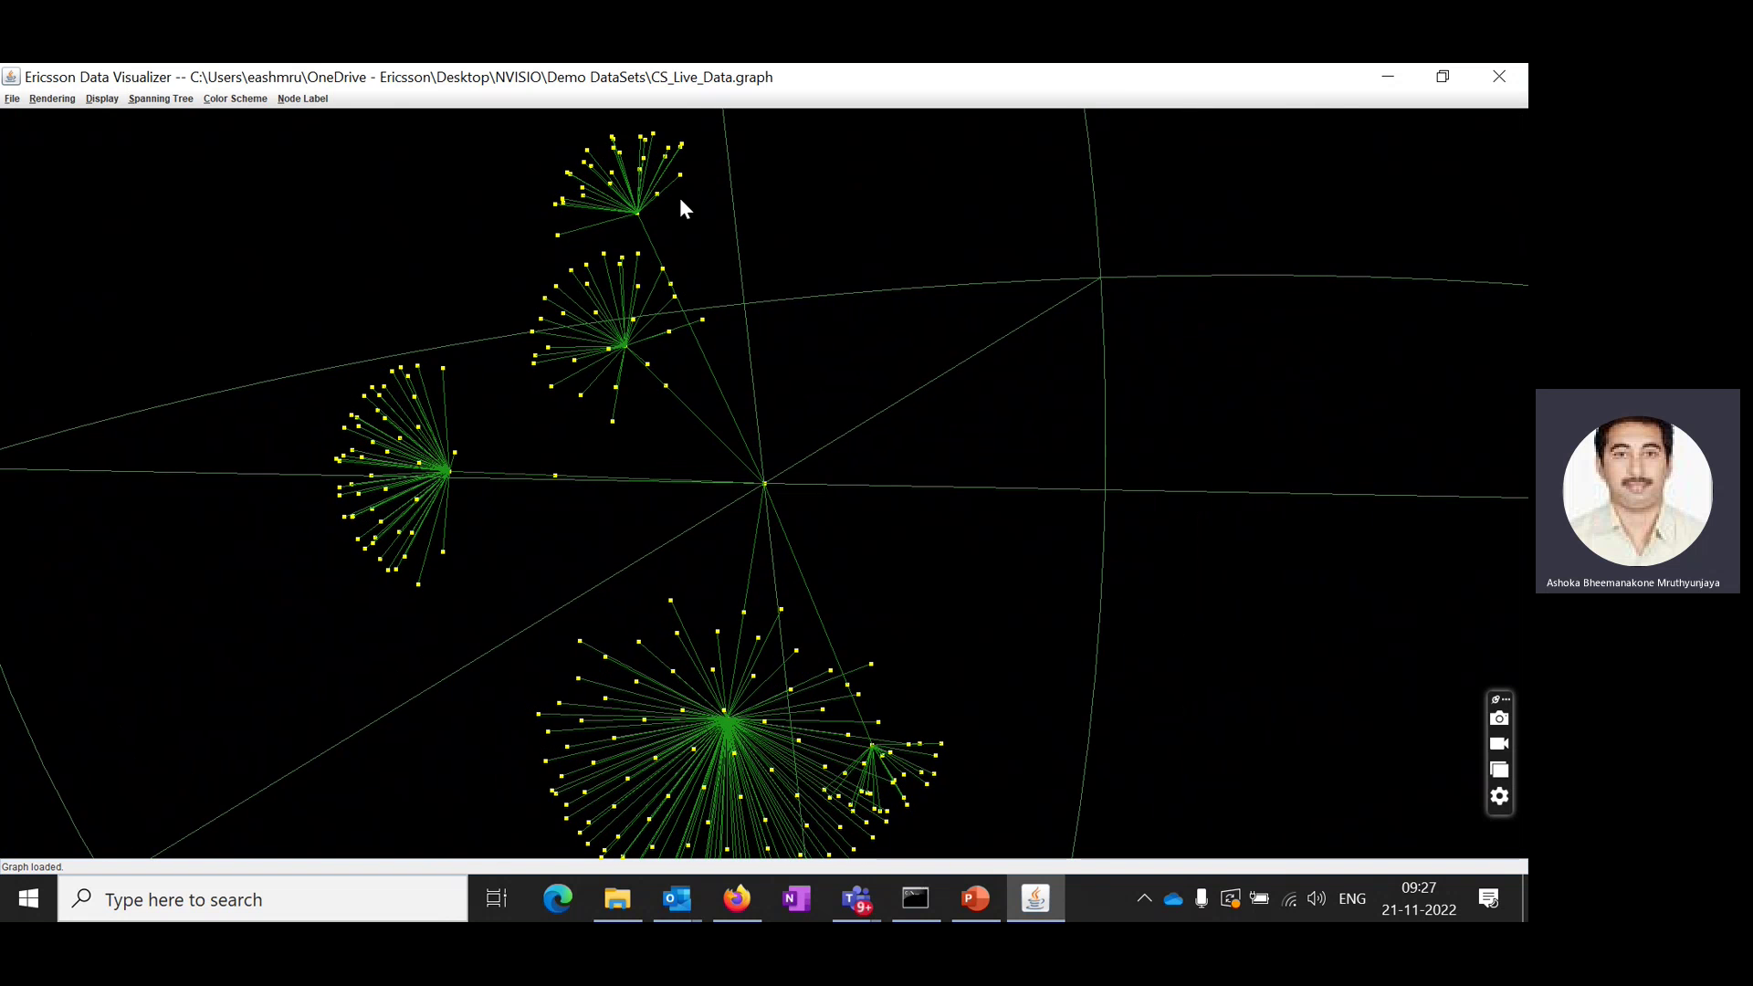
pyautogui.moveTo(678, 172)
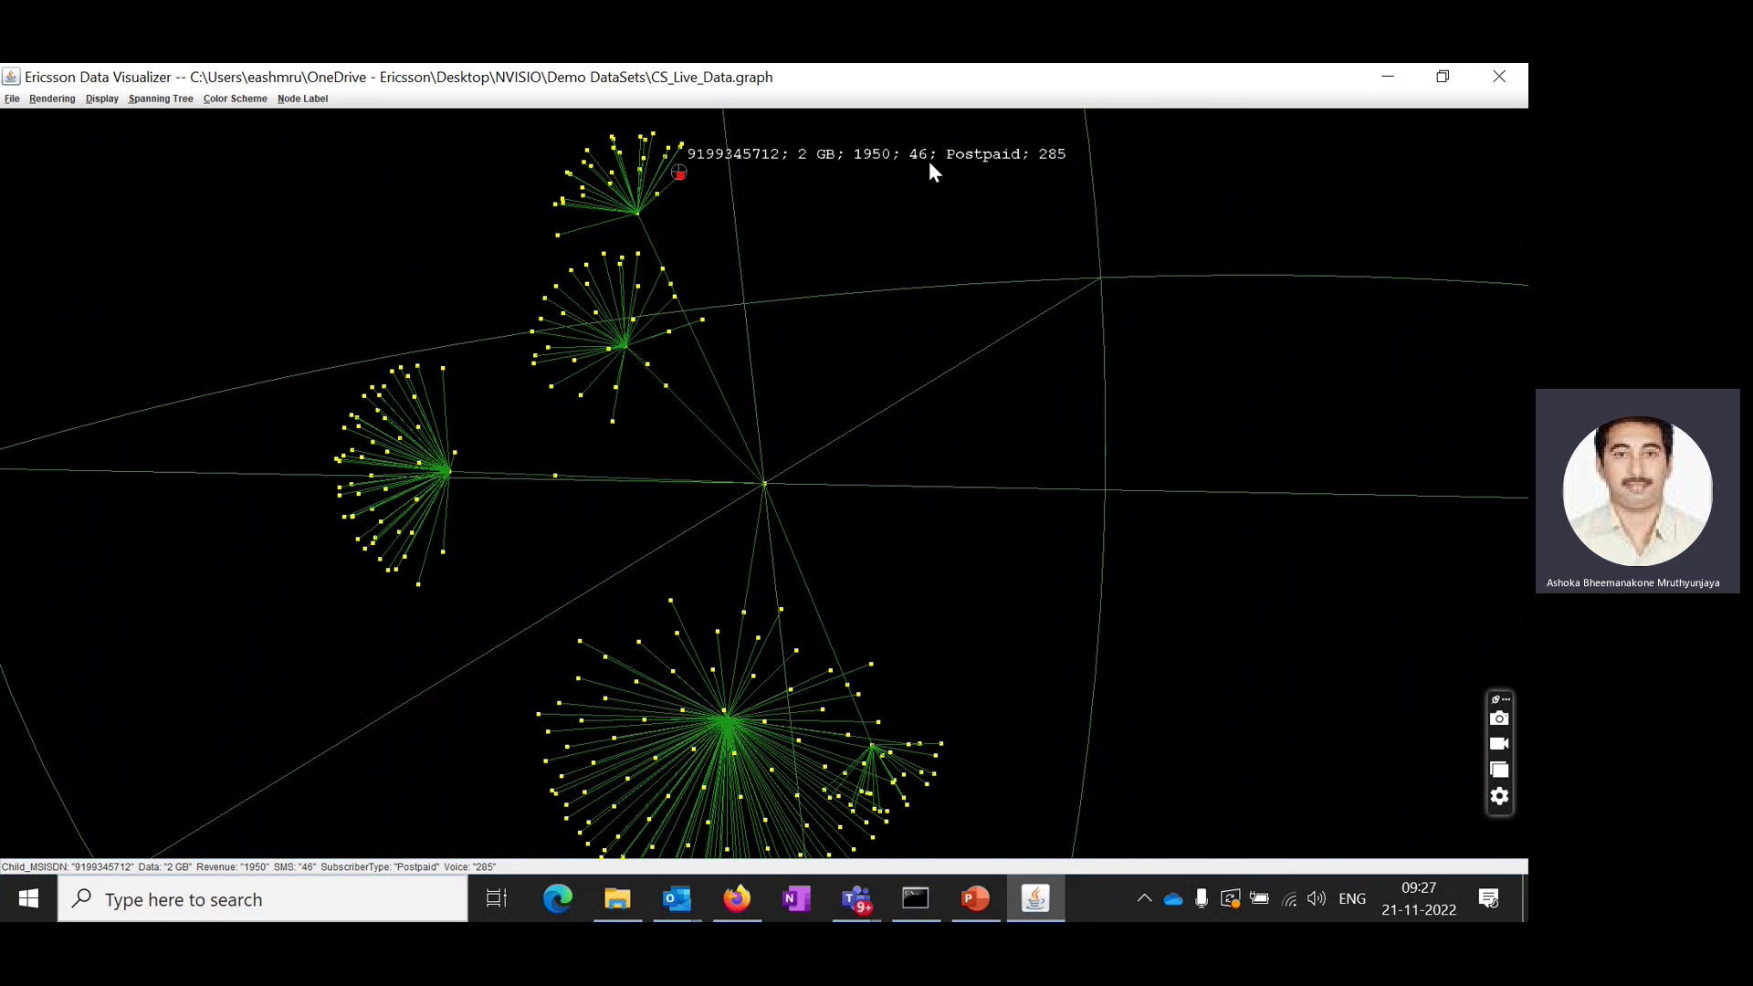
pyautogui.click(669, 329)
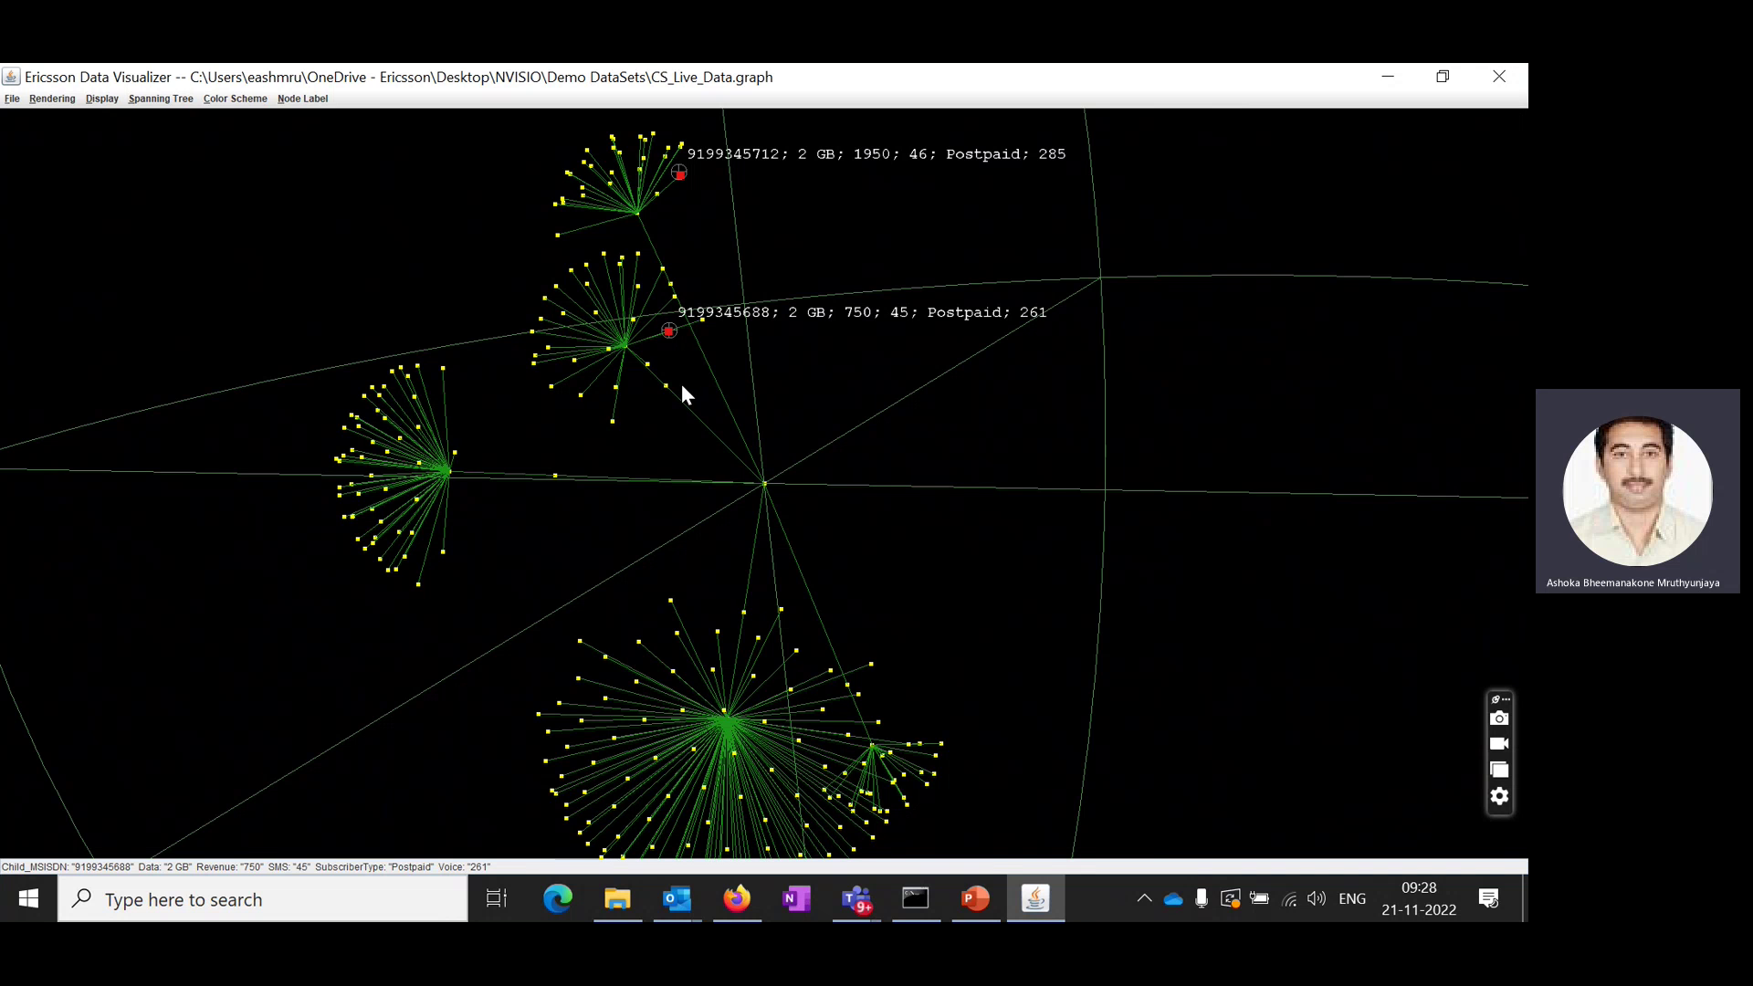
pyautogui.click(400, 438)
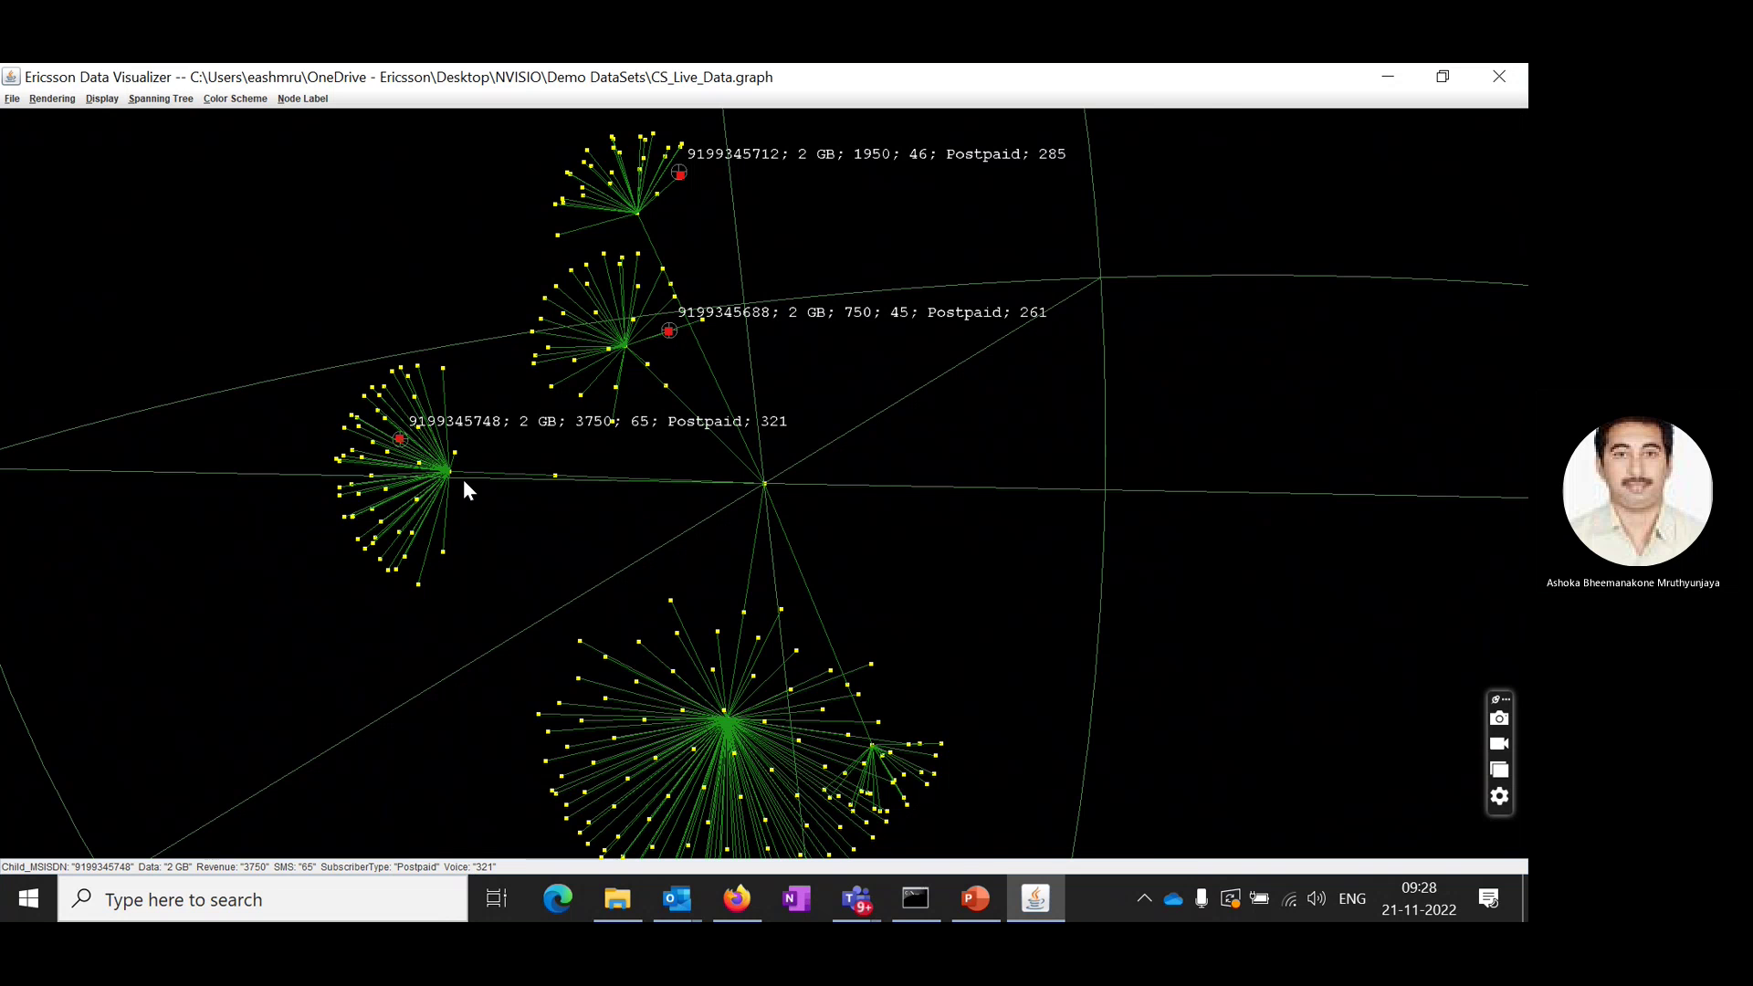
pyautogui.click(439, 558)
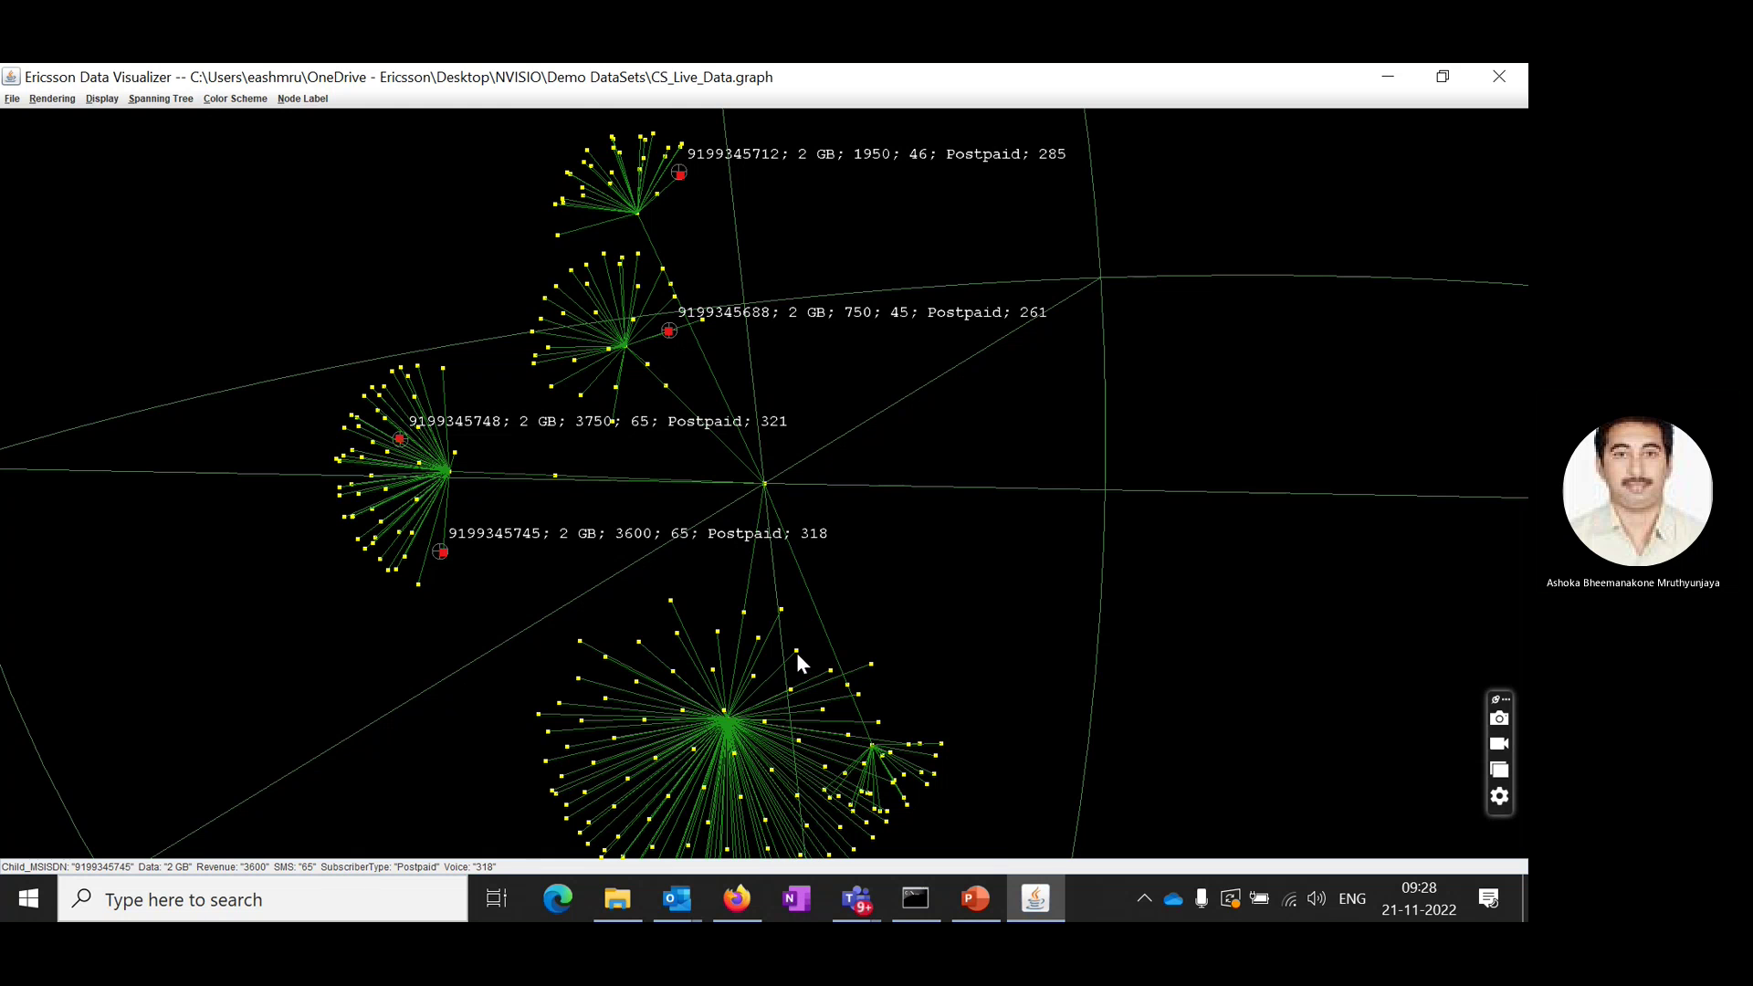
pyautogui.click(794, 652)
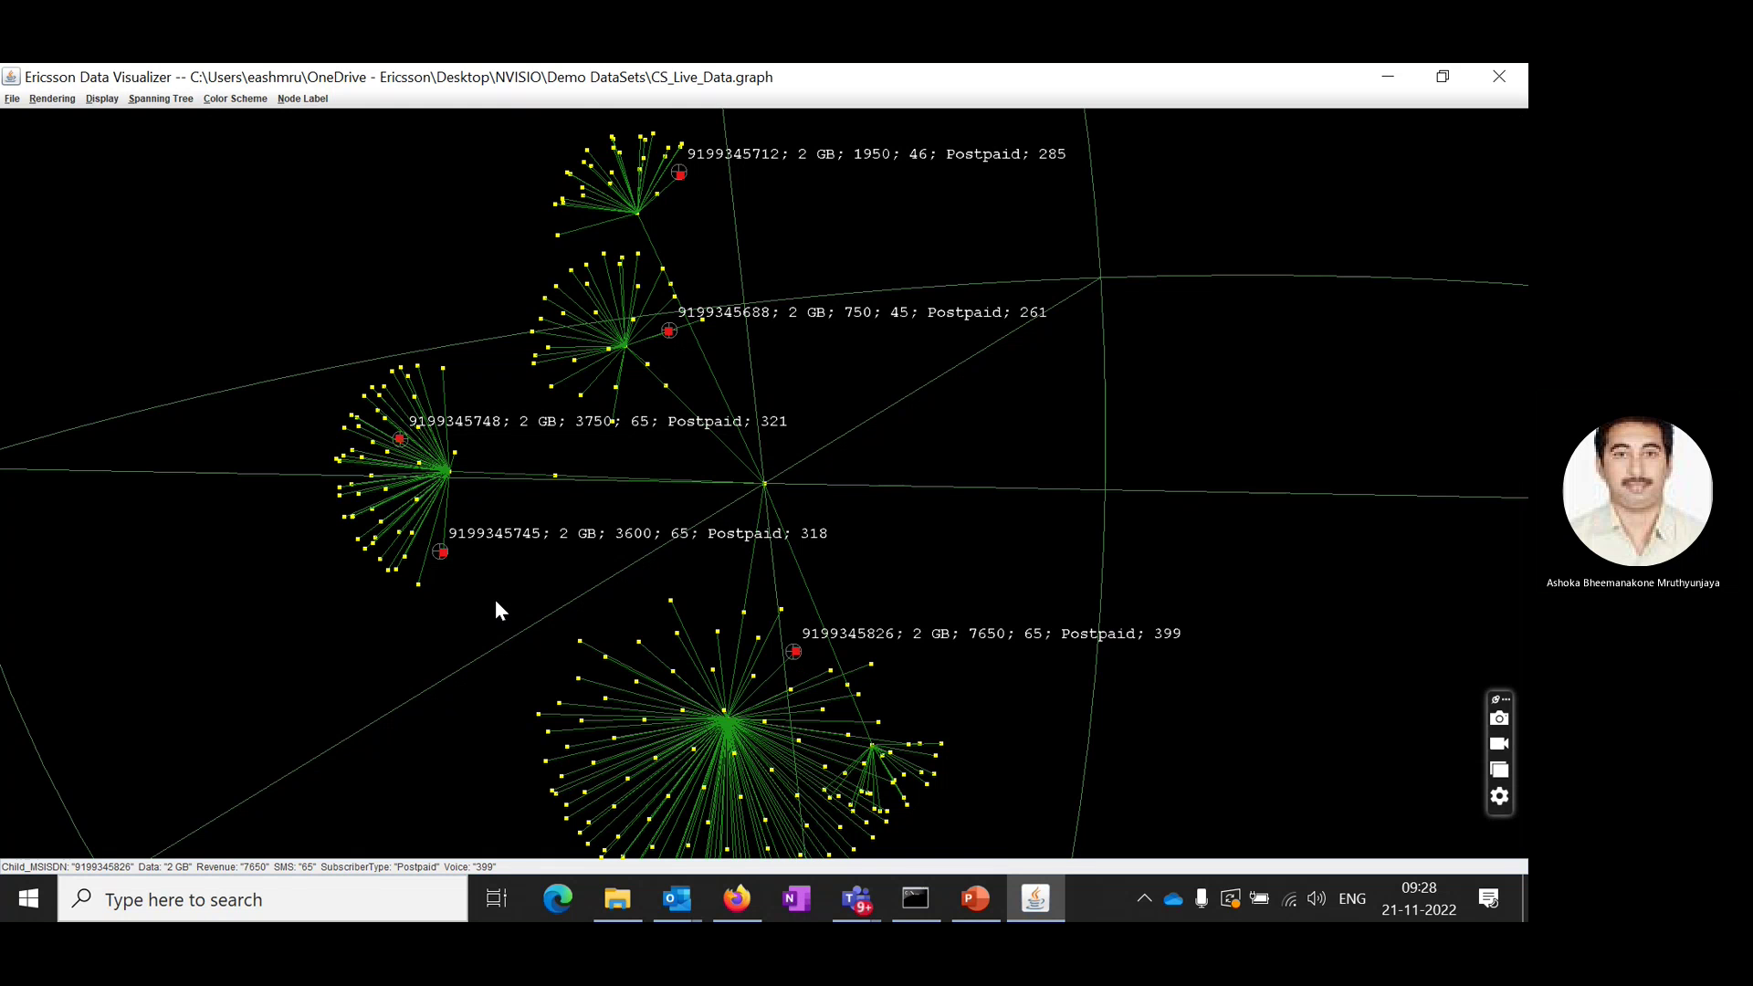
pyautogui.click(571, 272)
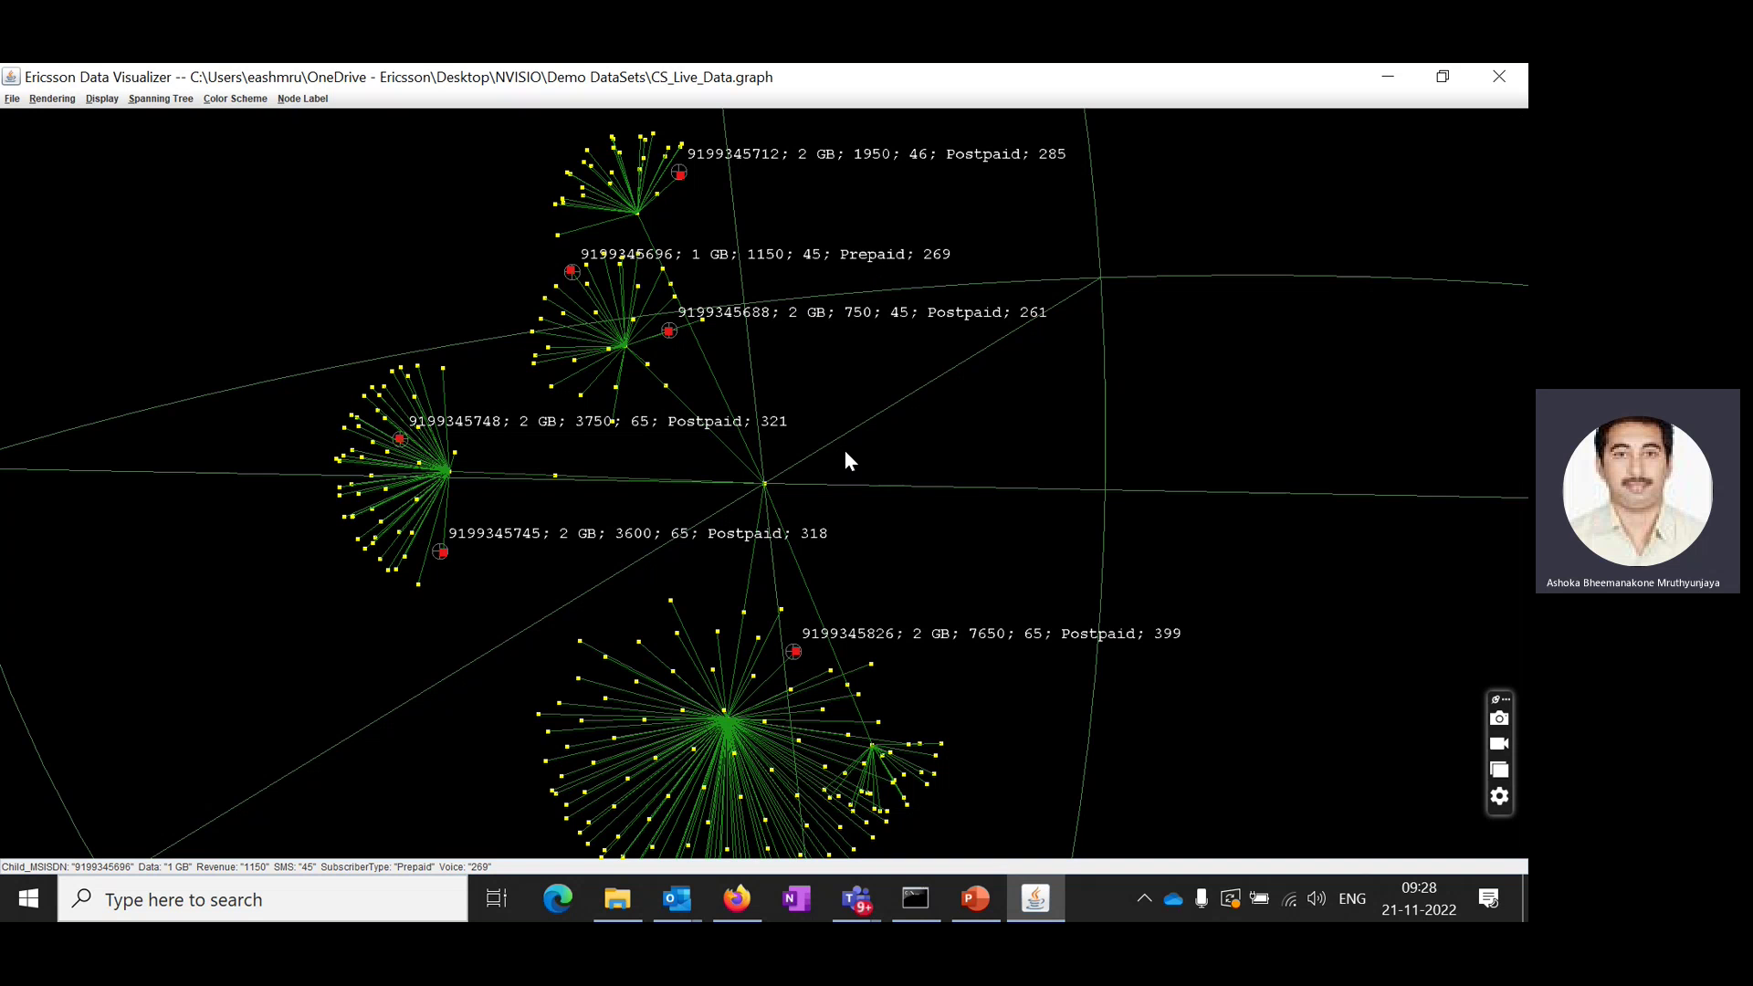
pyautogui.click(624, 781)
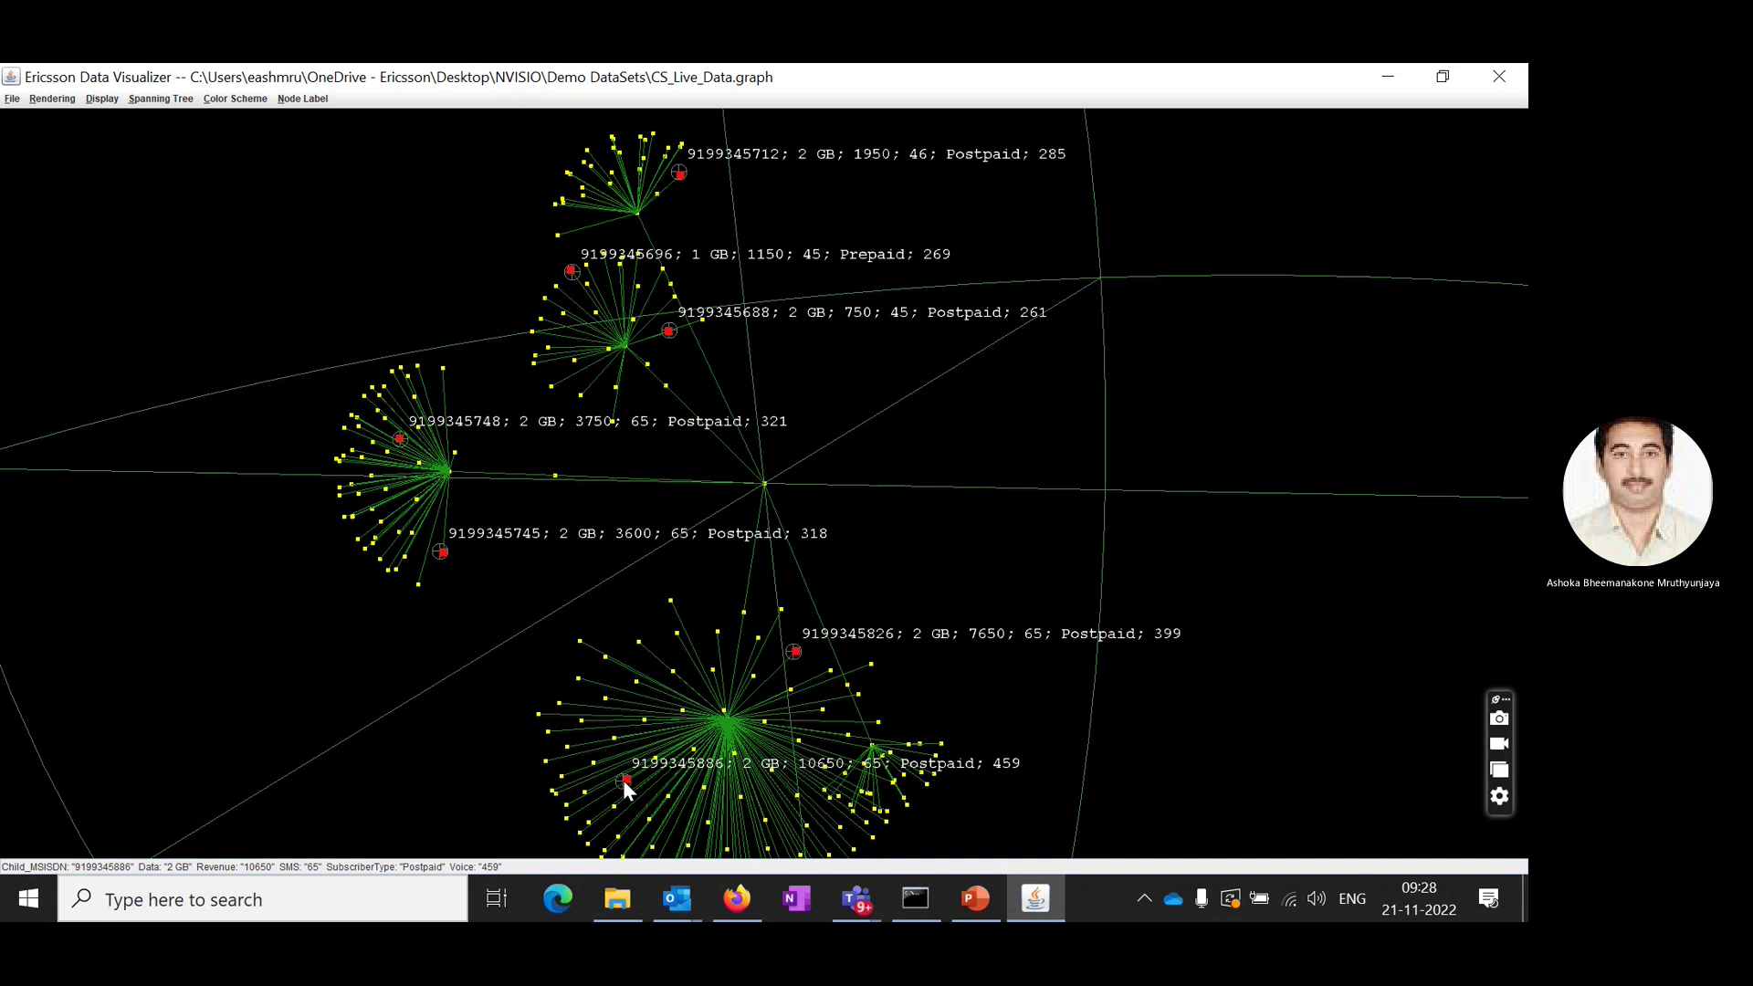
pyautogui.click(576, 680)
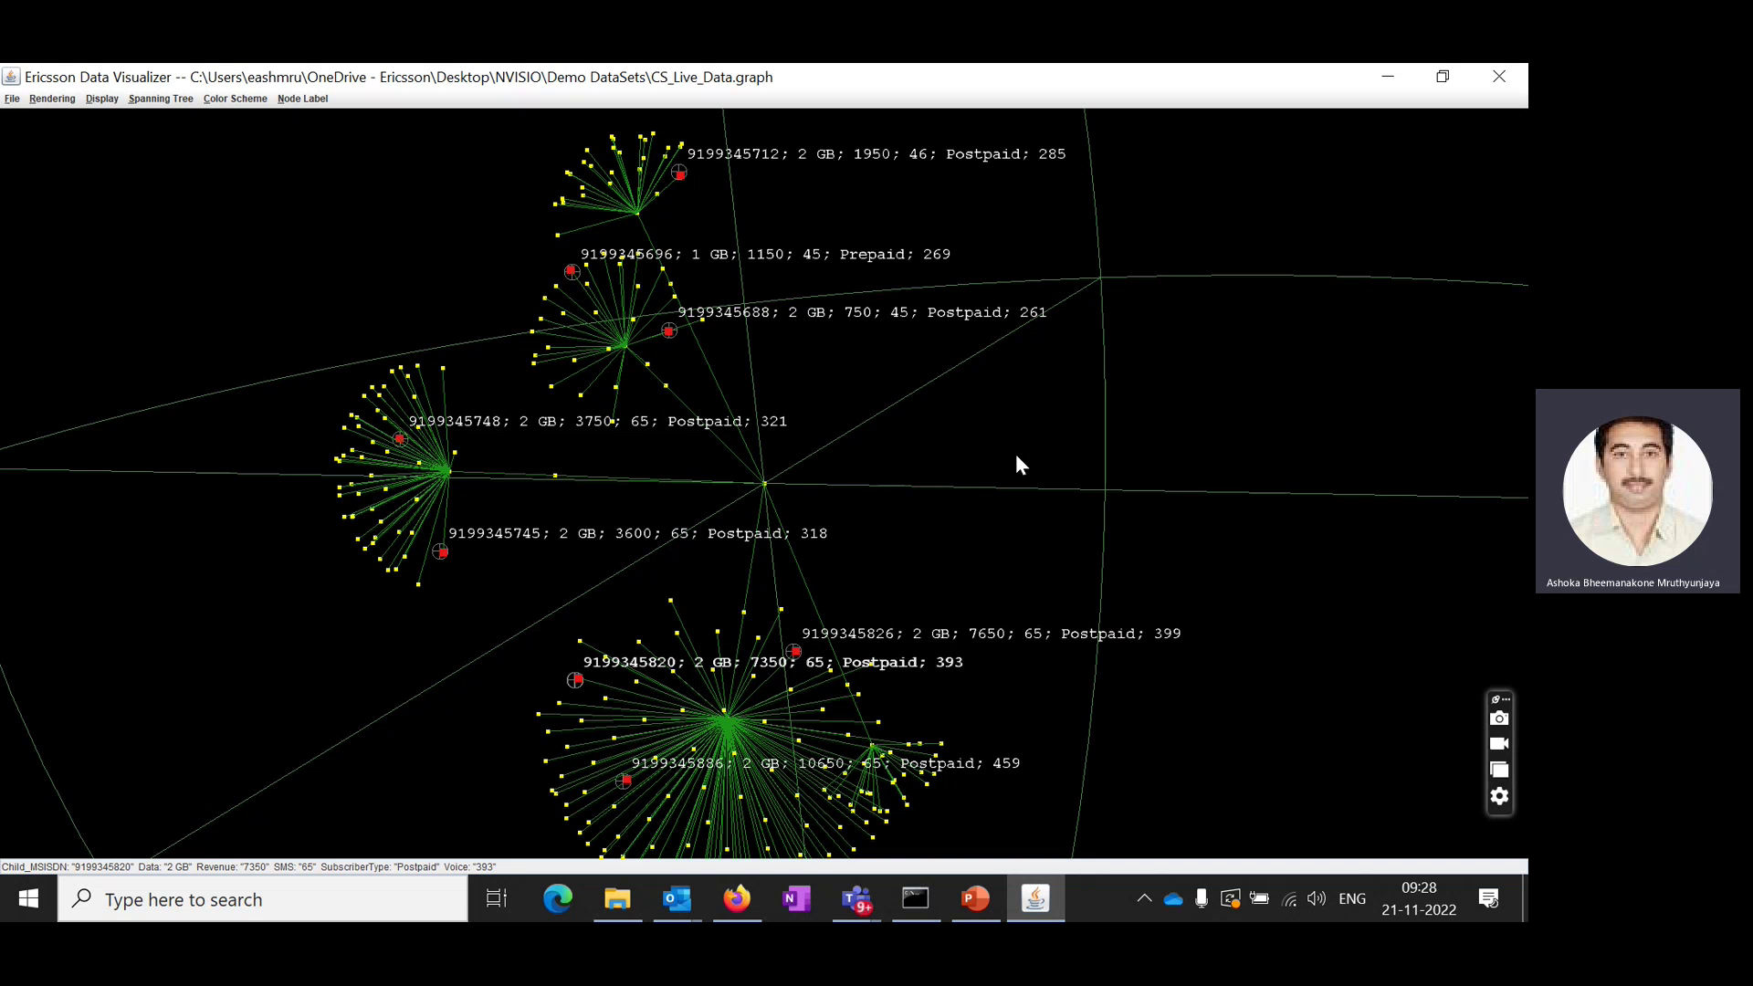
# - Rotate the graph to another orientation and show the labels of sample nodes in three different clusters
pyautogui.moveTo(1016, 453); pyautogui.dragTo(1281, 530)
pyautogui.moveTo(469, 474); pyautogui.dragTo(717, 592)
pyautogui.moveTo(709, 550)
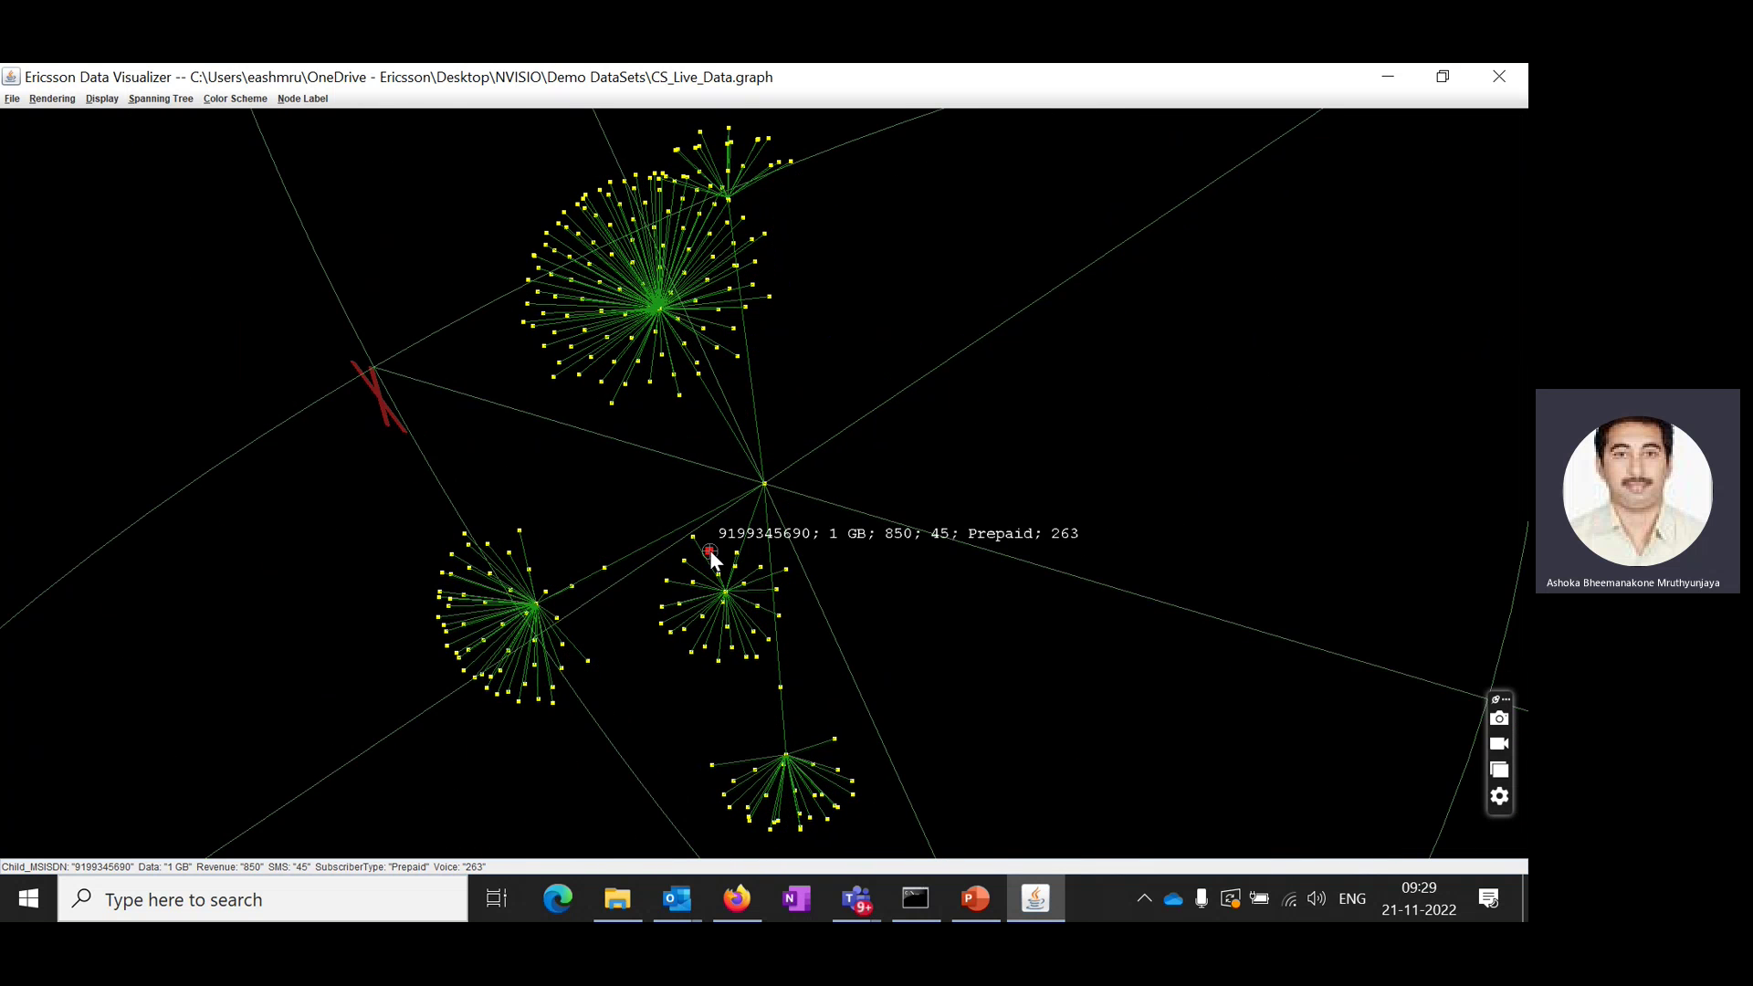
pyautogui.moveTo(835, 767)
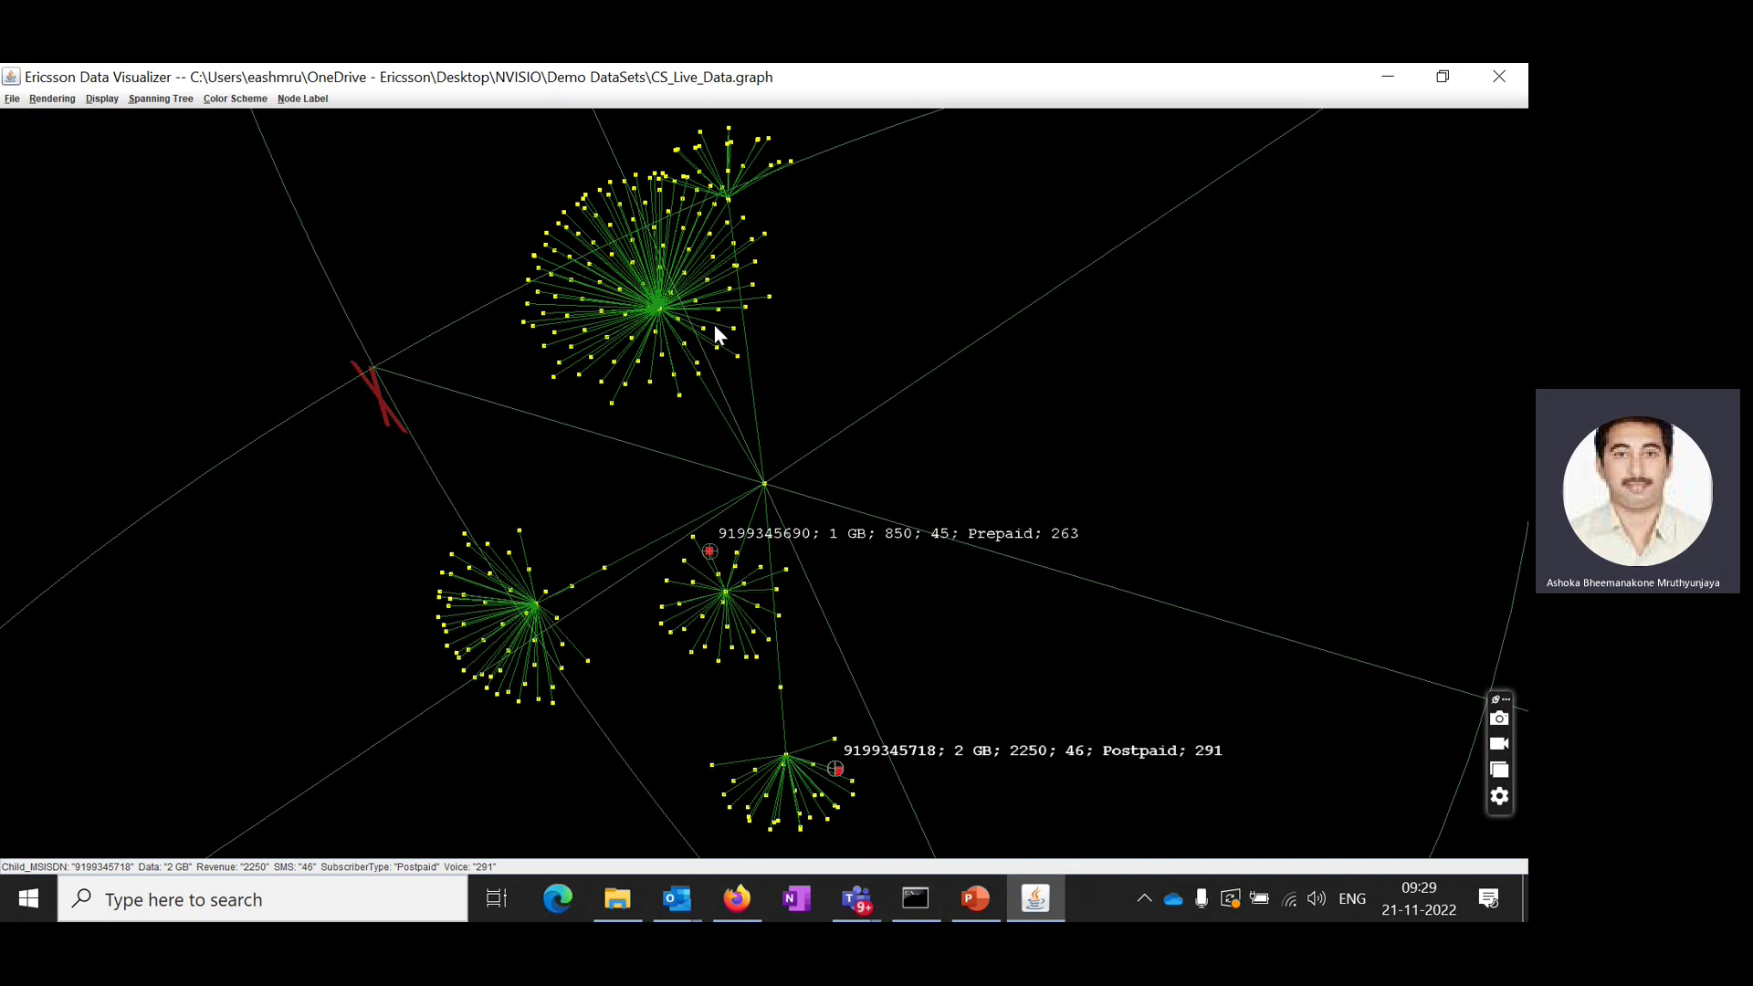
pyautogui.moveTo(726, 290)
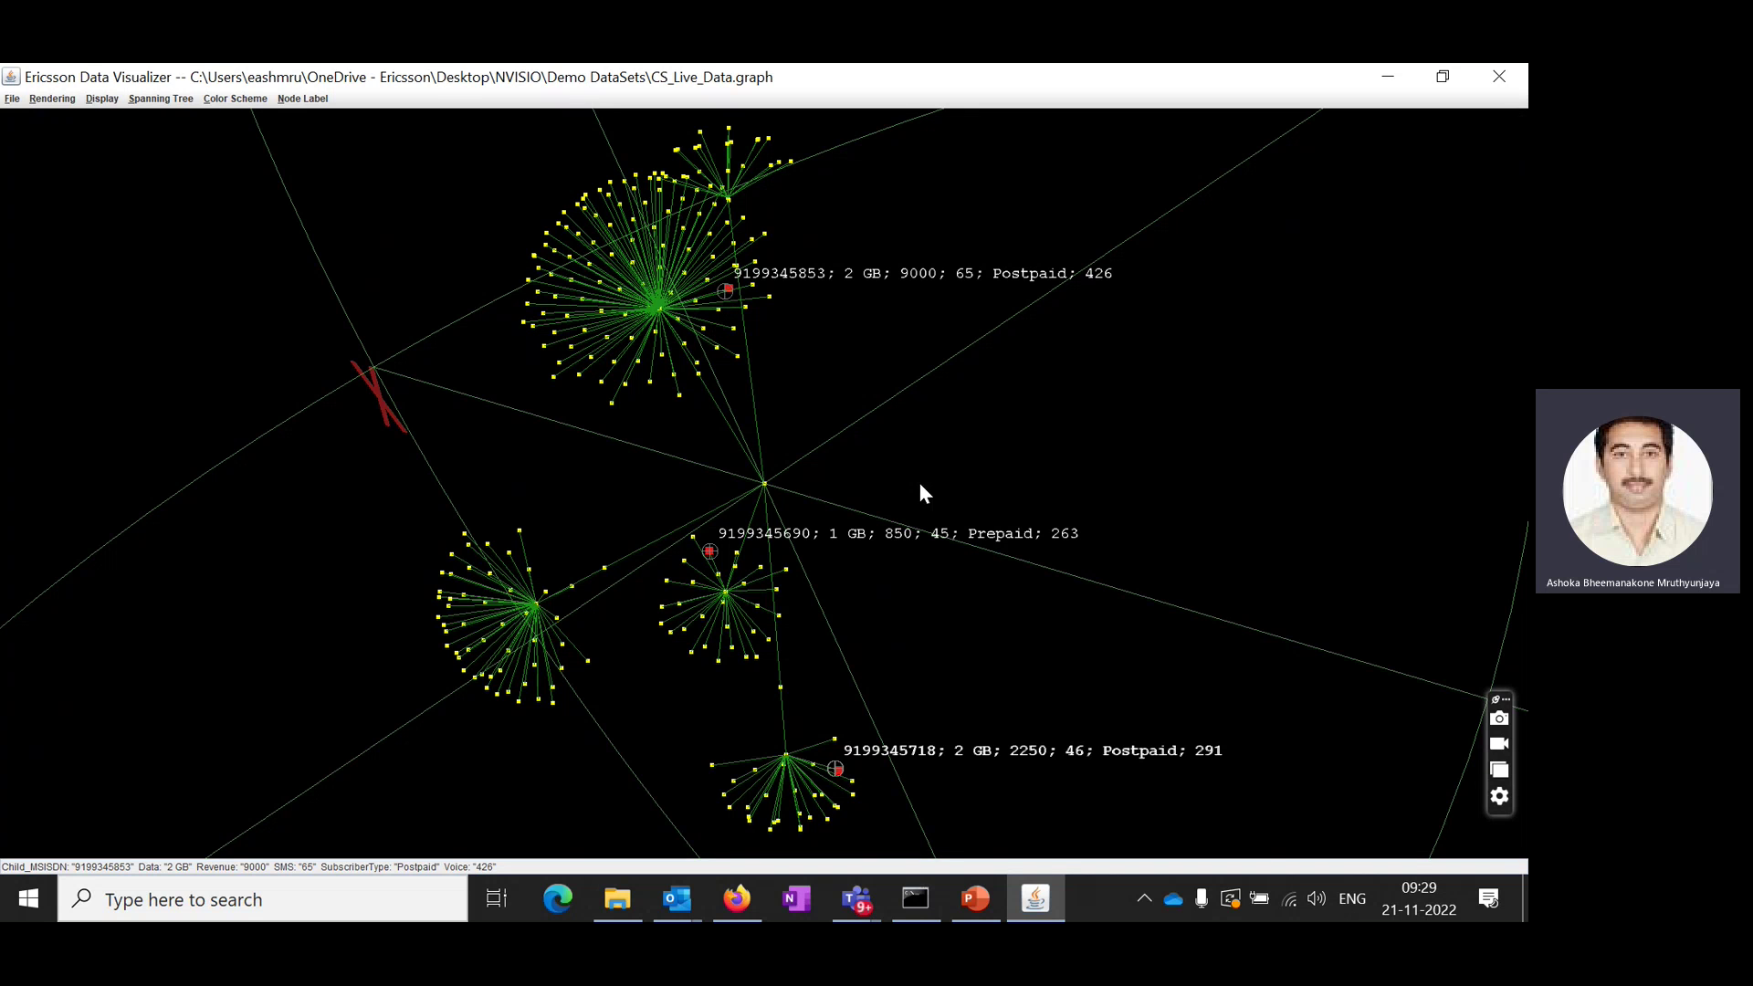
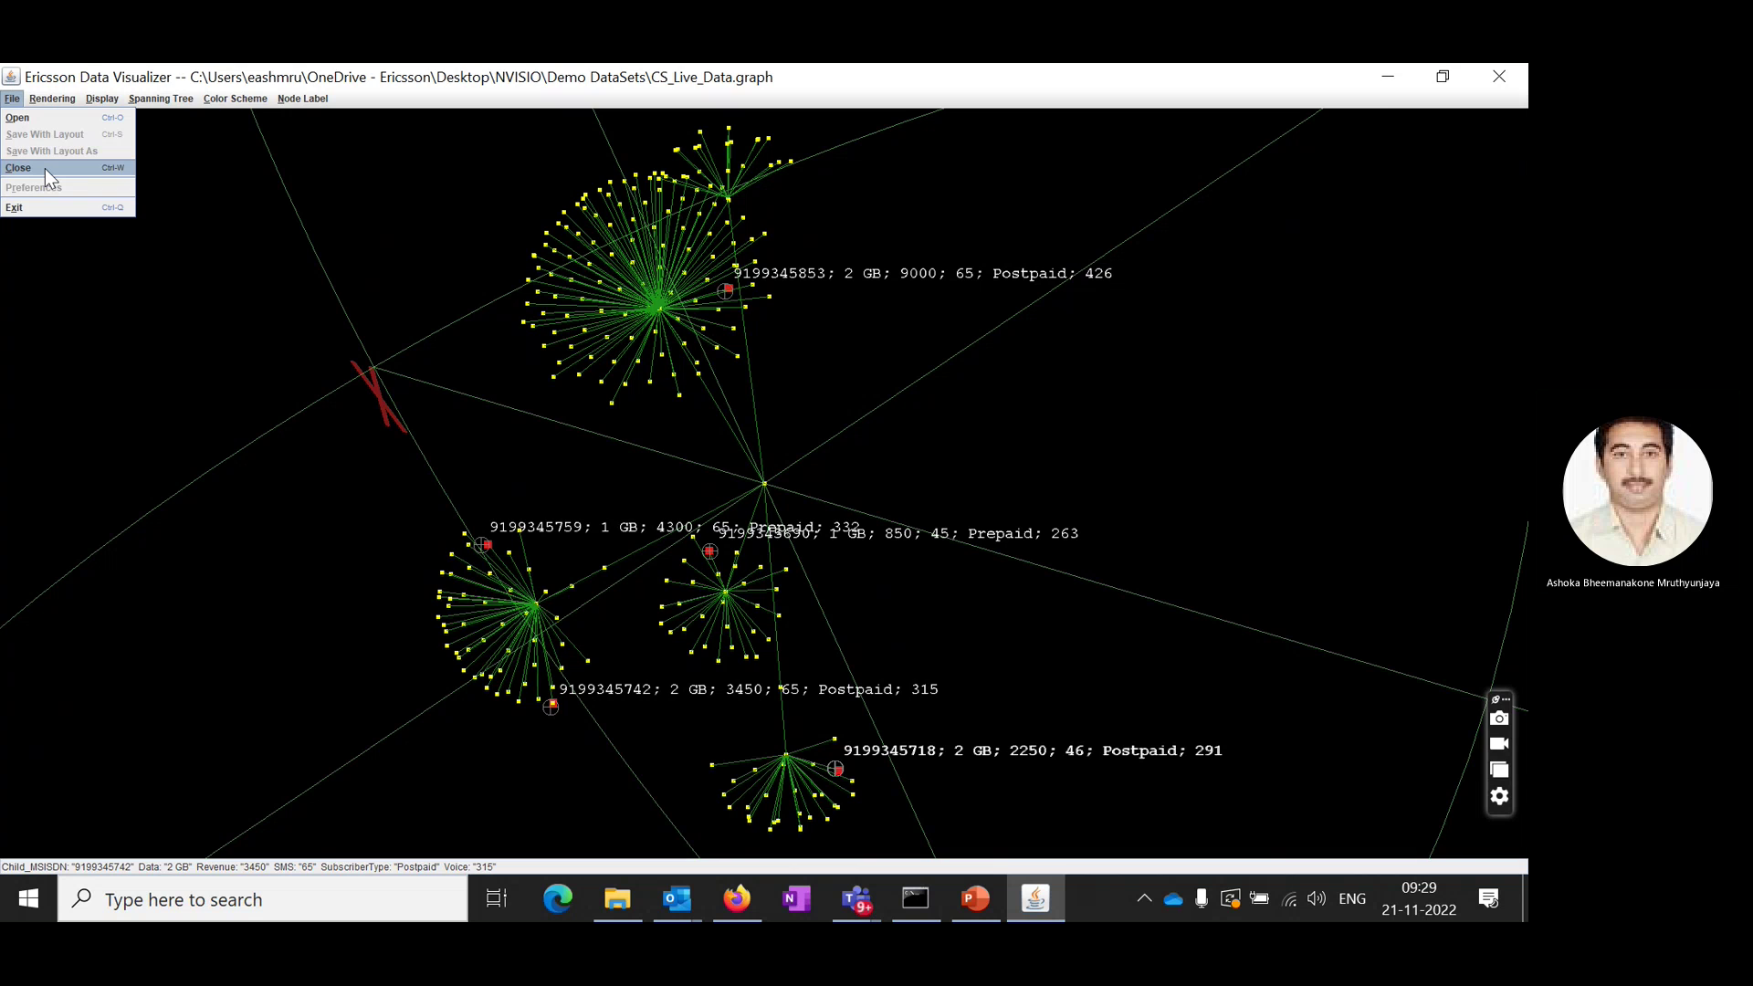
# - Close the current graph and open Network_Center_Data.graph from the Demo DataSets folder
pyautogui.click(45, 168)
pyautogui.click(12, 99)
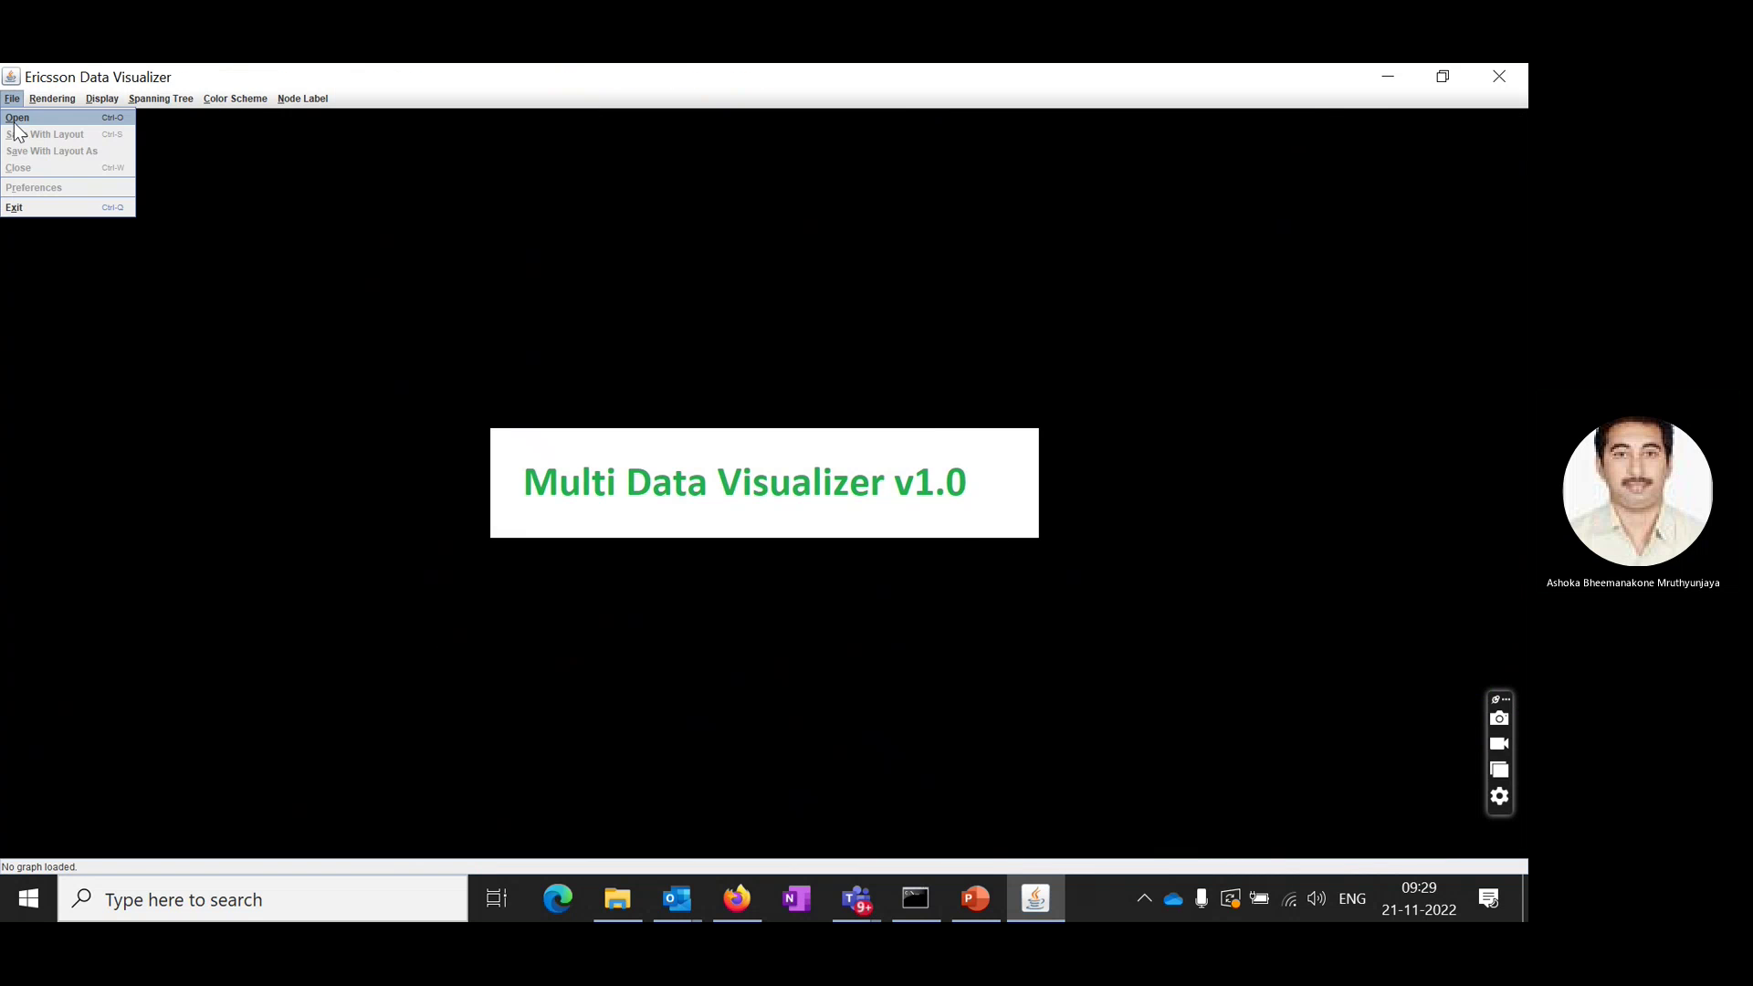
pyautogui.click(17, 119)
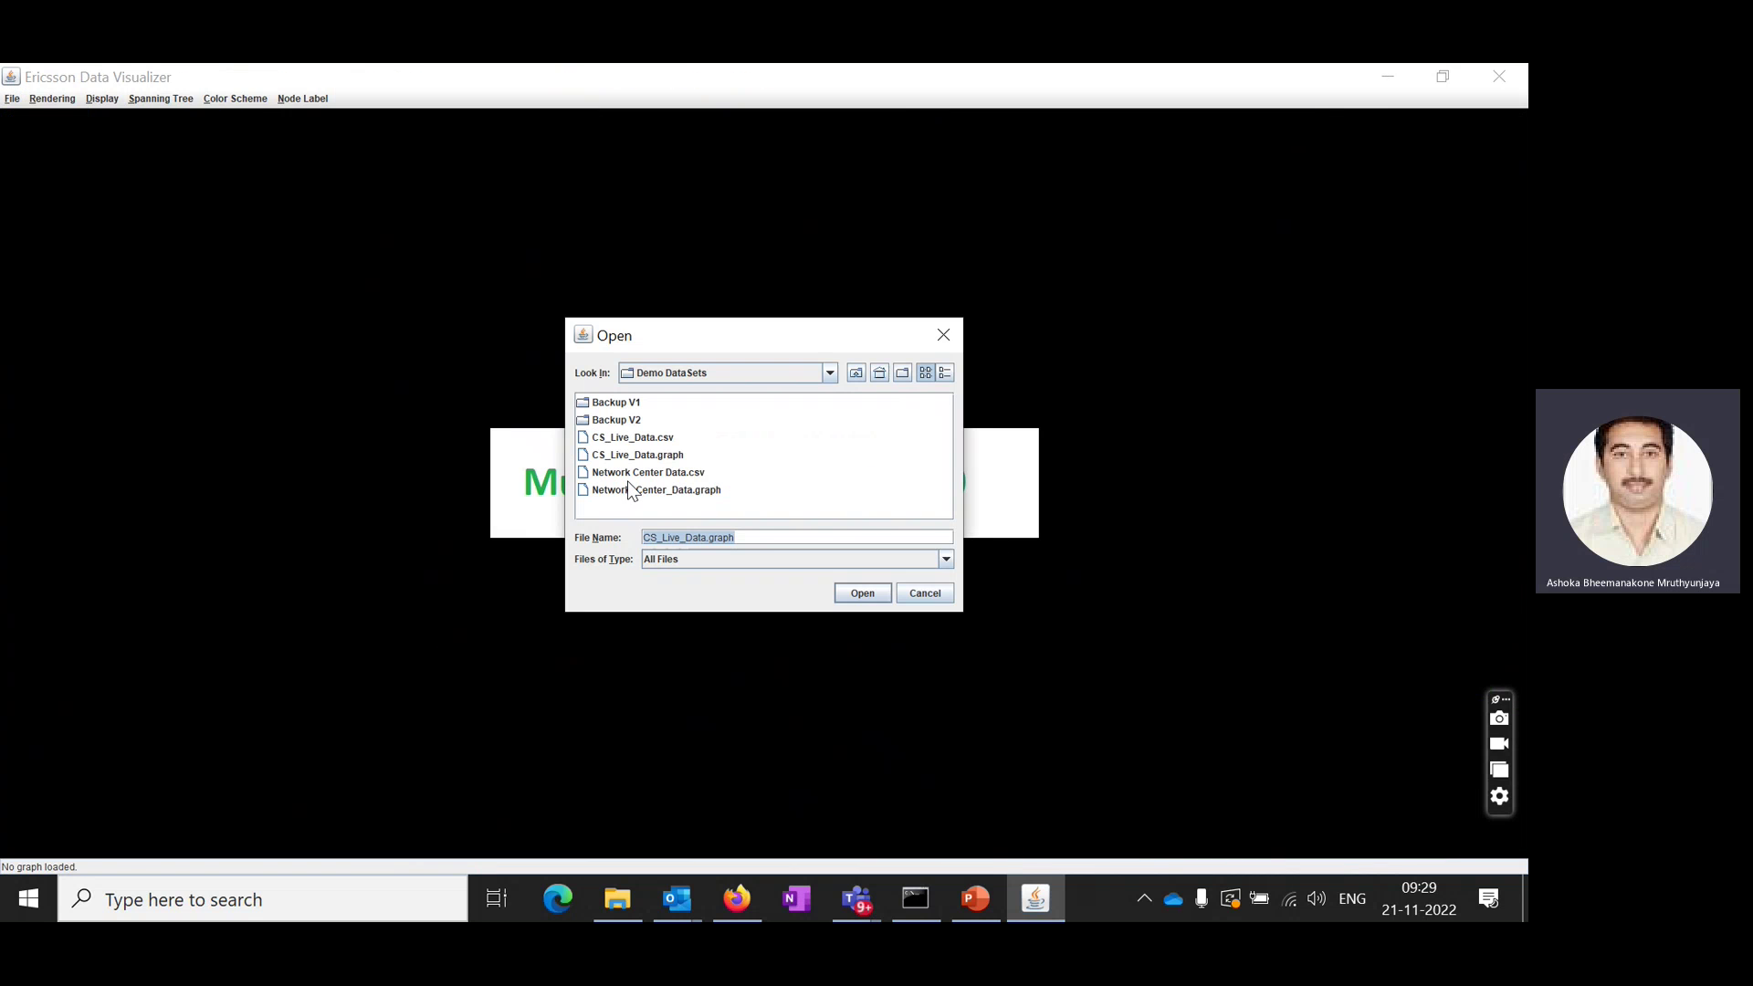
pyautogui.click(630, 491)
pyautogui.click(857, 595)
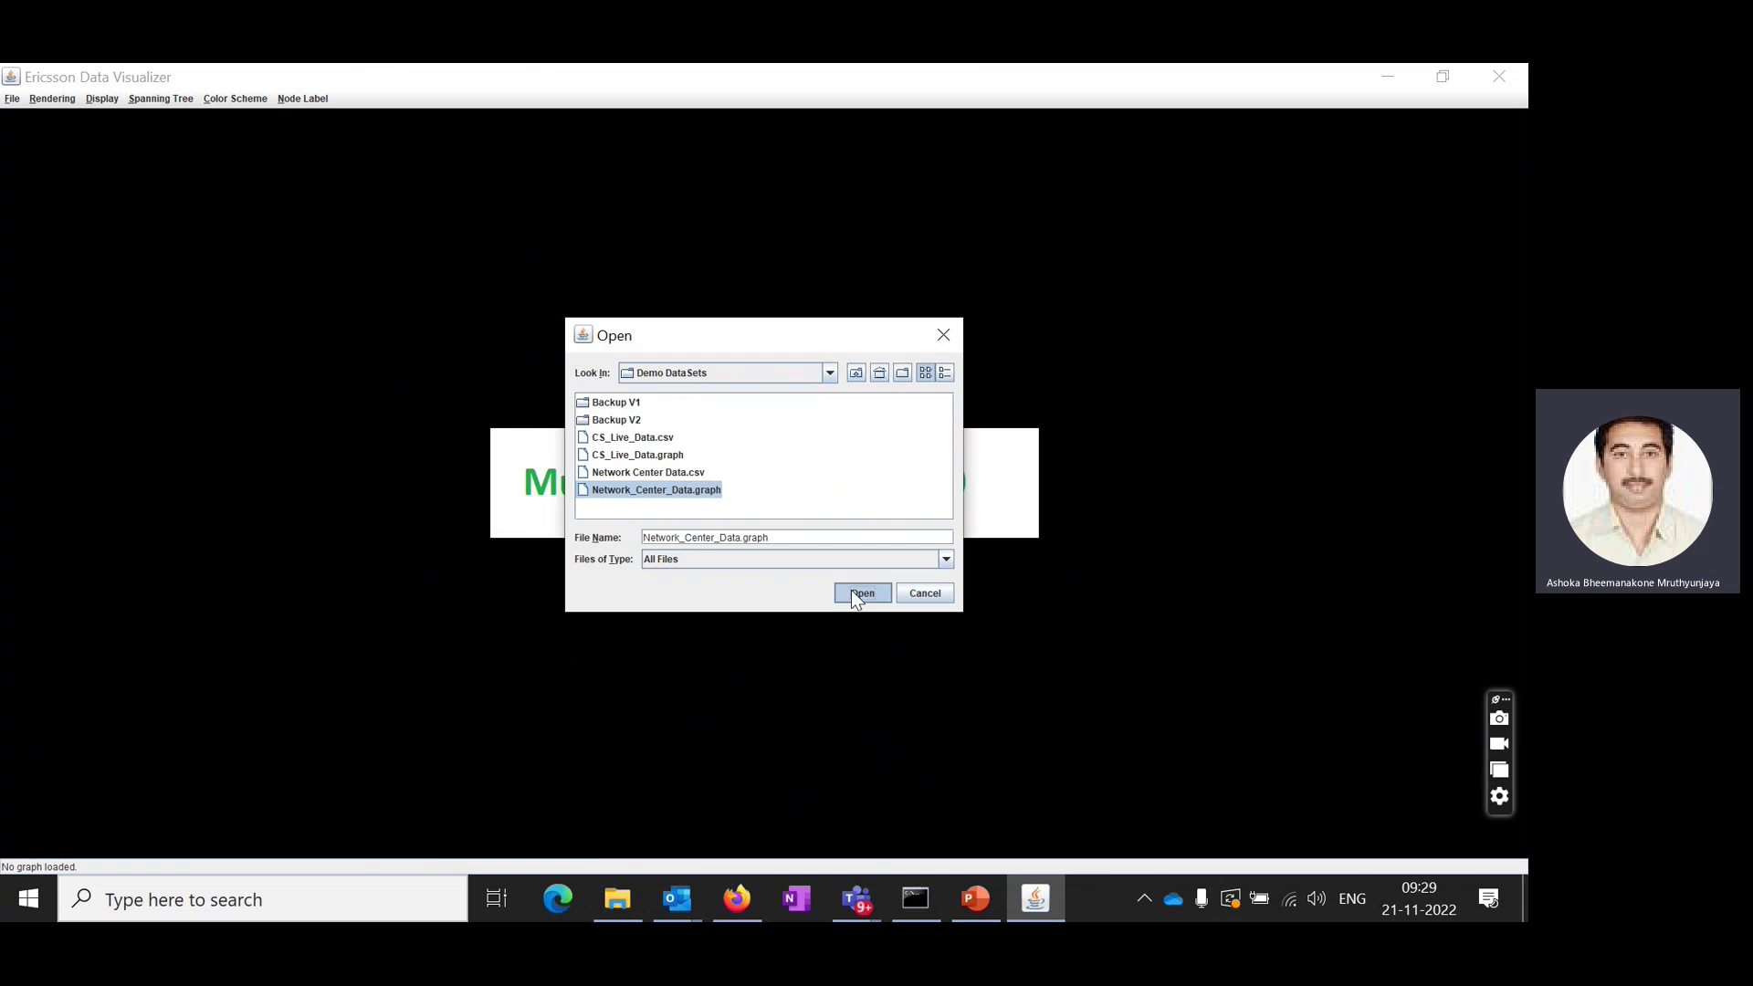
# - Start rendering the network center graph and rotate it until its three node clusters are spread apart
pyautogui.click(52, 99)
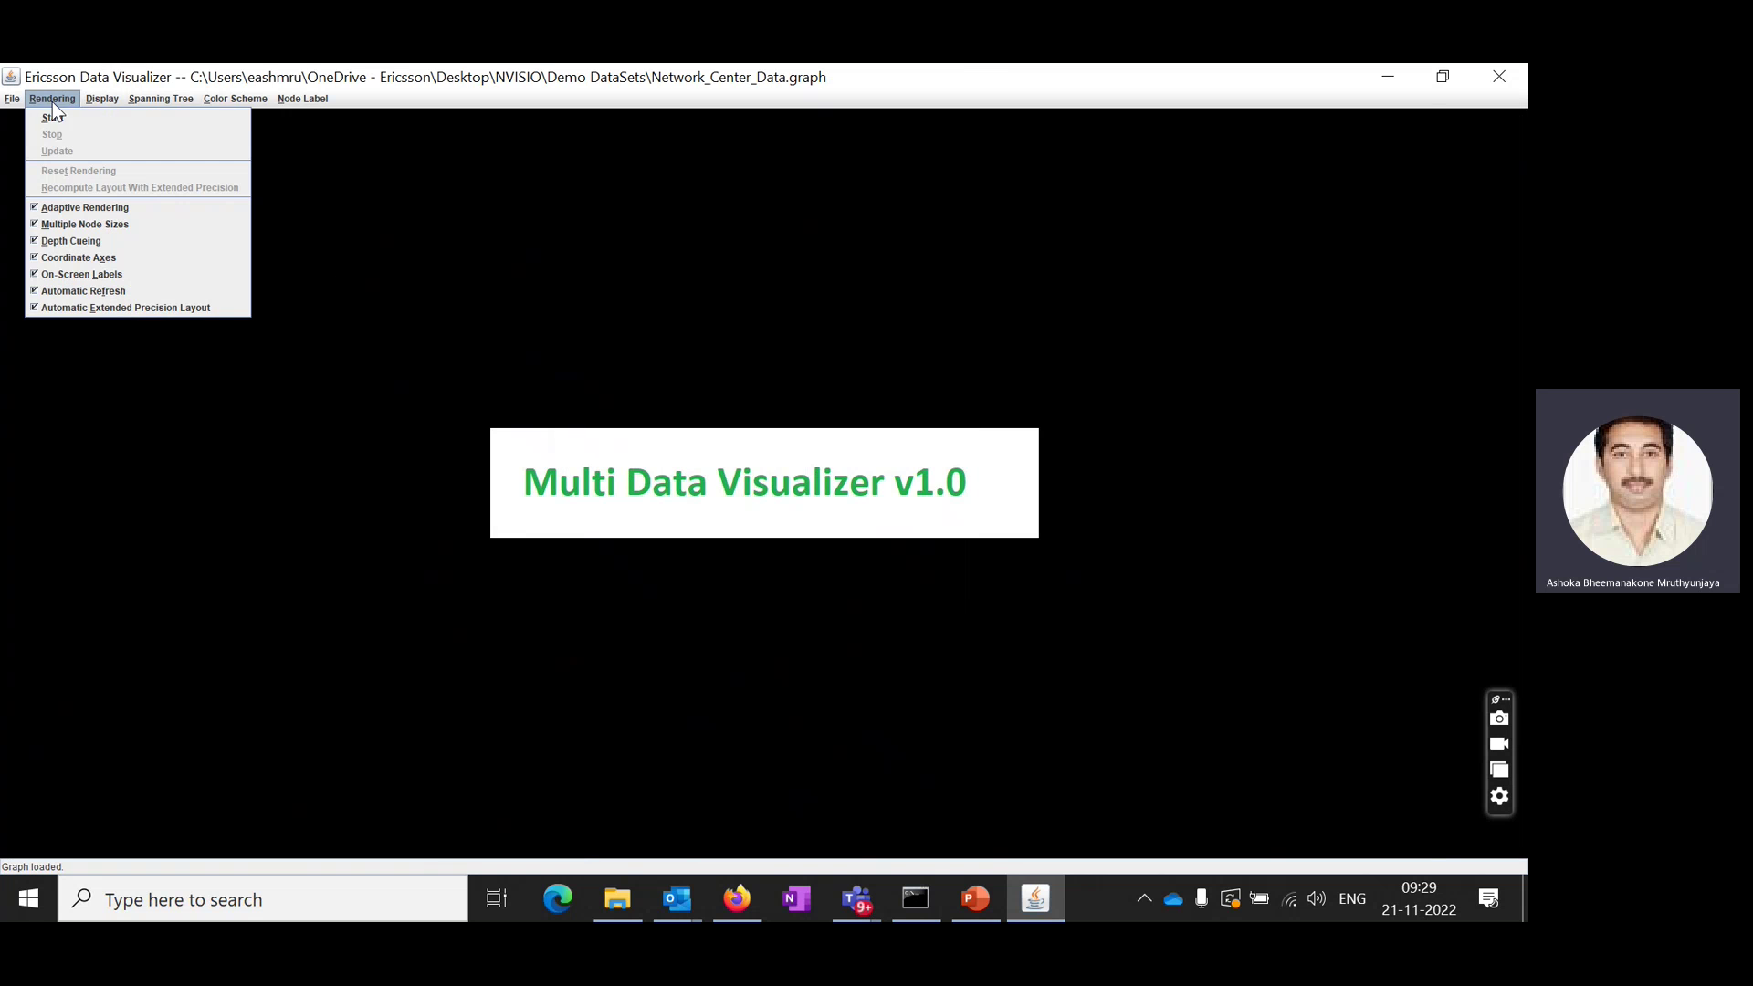
pyautogui.click(53, 122)
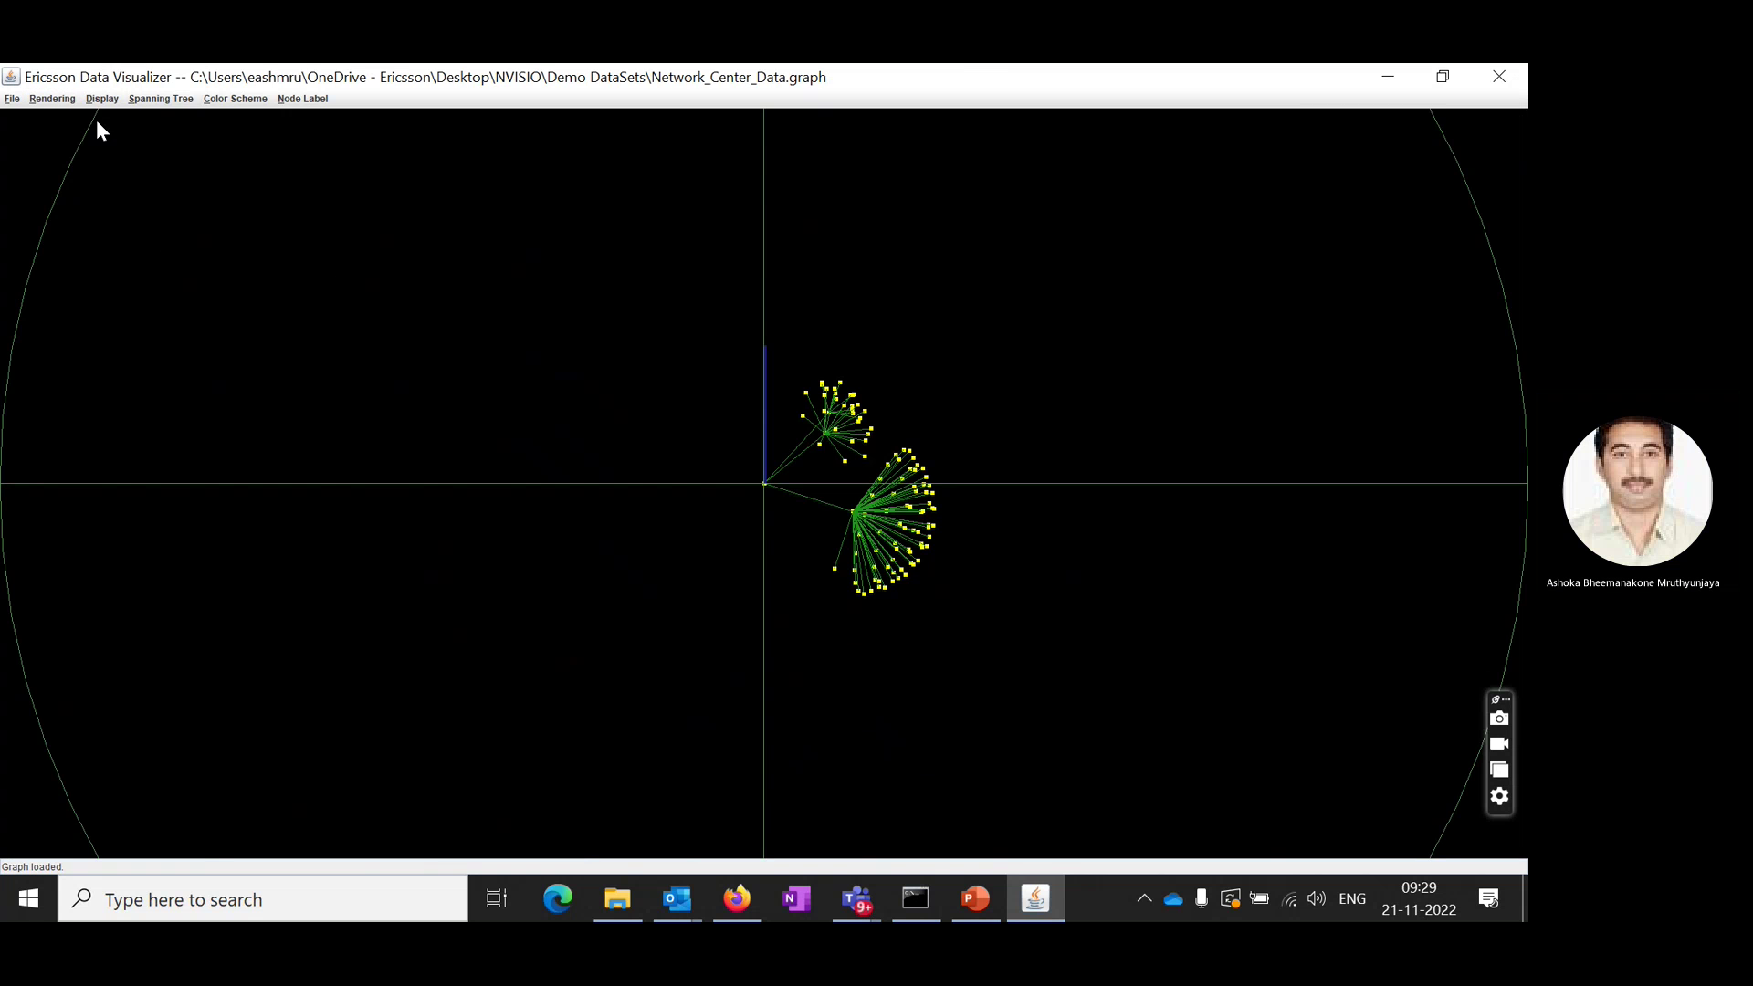
pyautogui.click(52, 98)
pyautogui.press('Escape')
pyautogui.press('Escape')
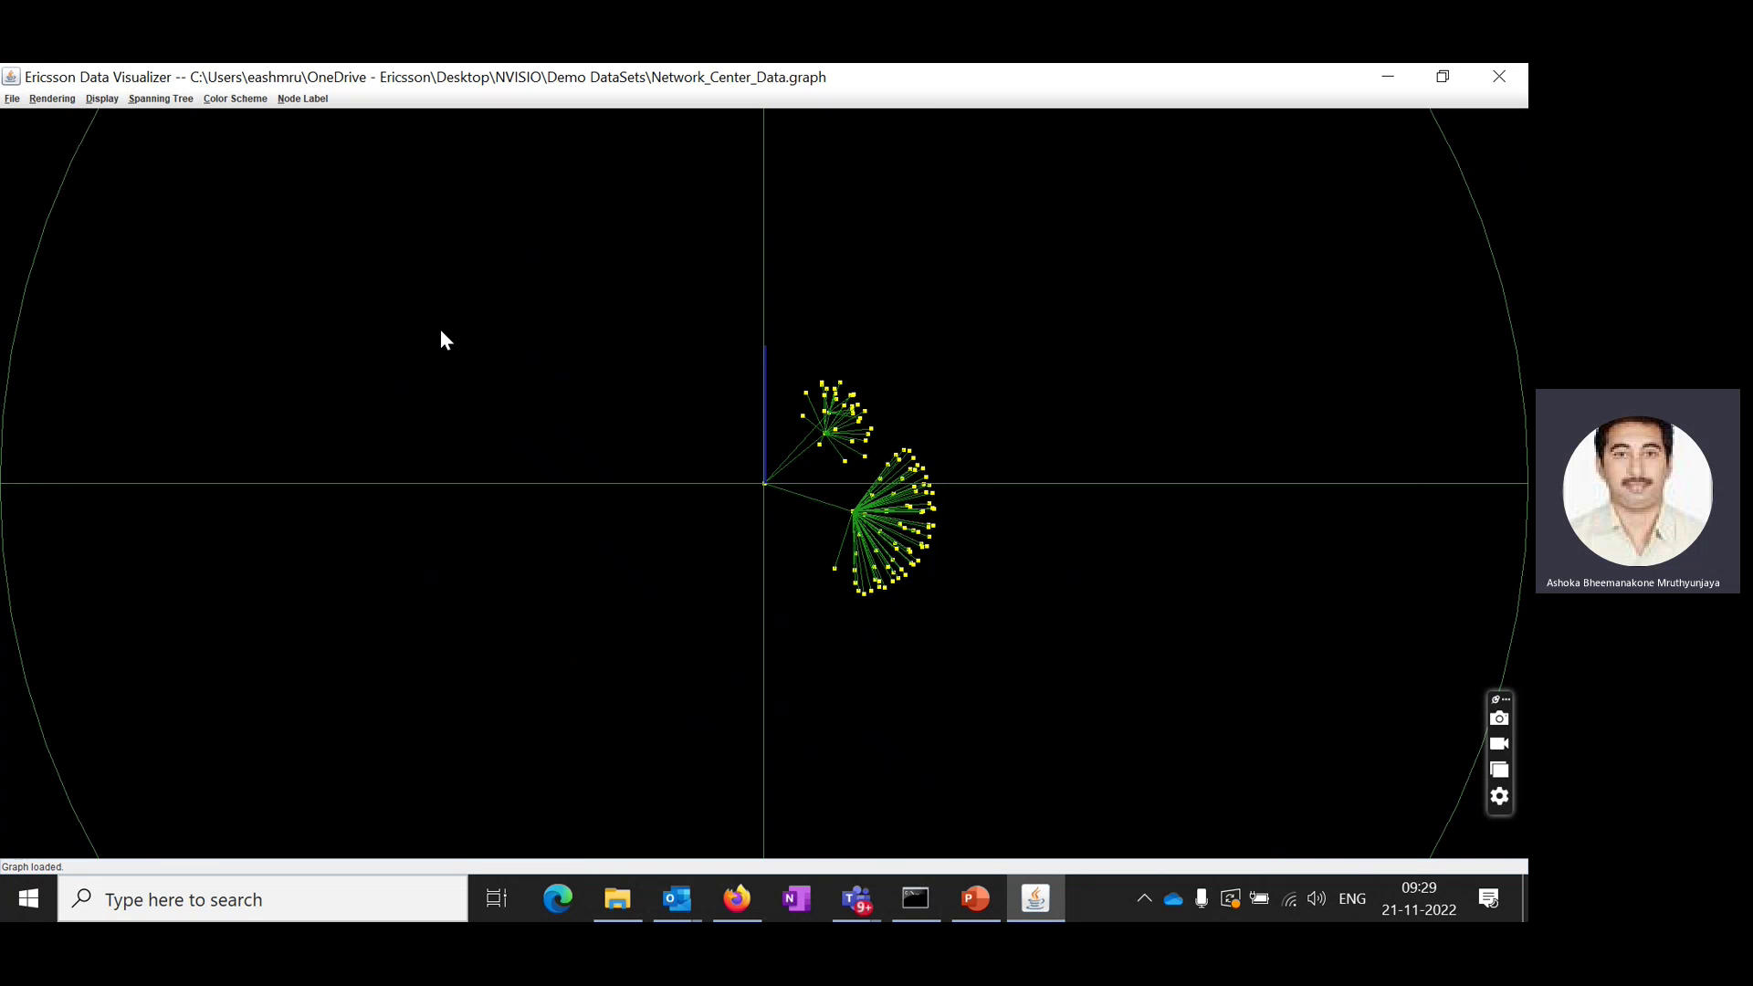
pyautogui.moveTo(1461, 428); pyautogui.dragTo(769, 467)
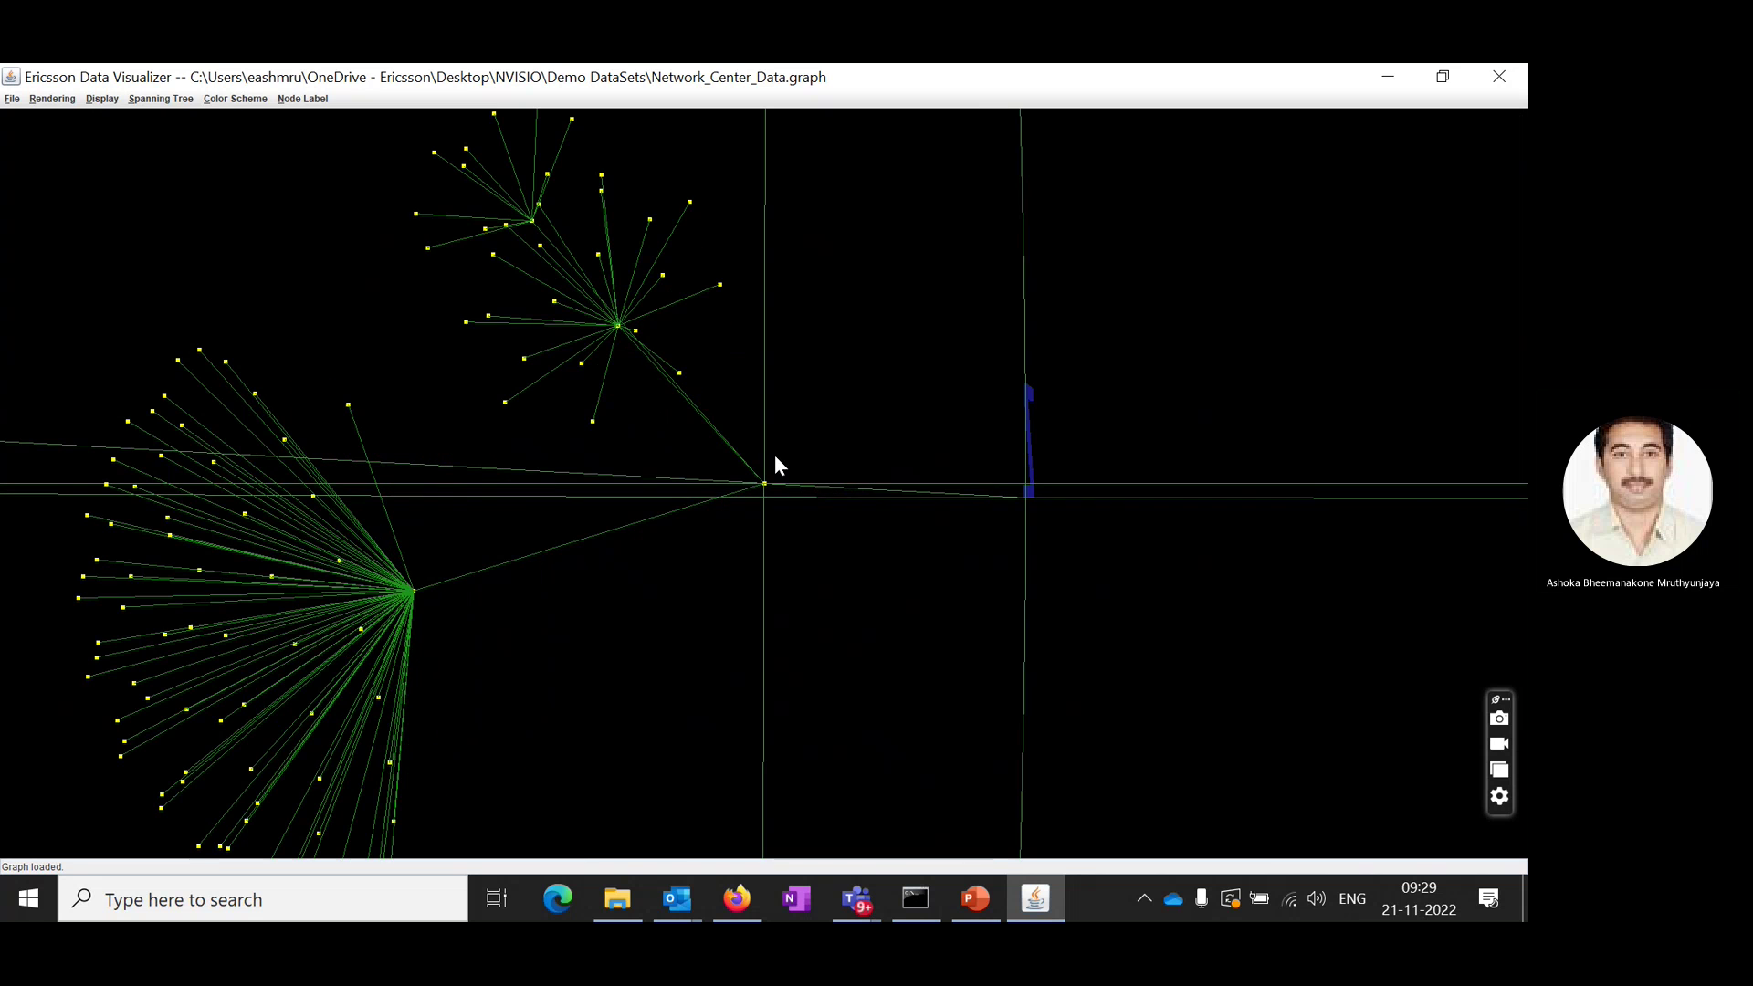
pyautogui.moveTo(780, 402); pyautogui.dragTo(1472, 428)
pyautogui.moveTo(1232, 427); pyautogui.dragTo(872, 459)
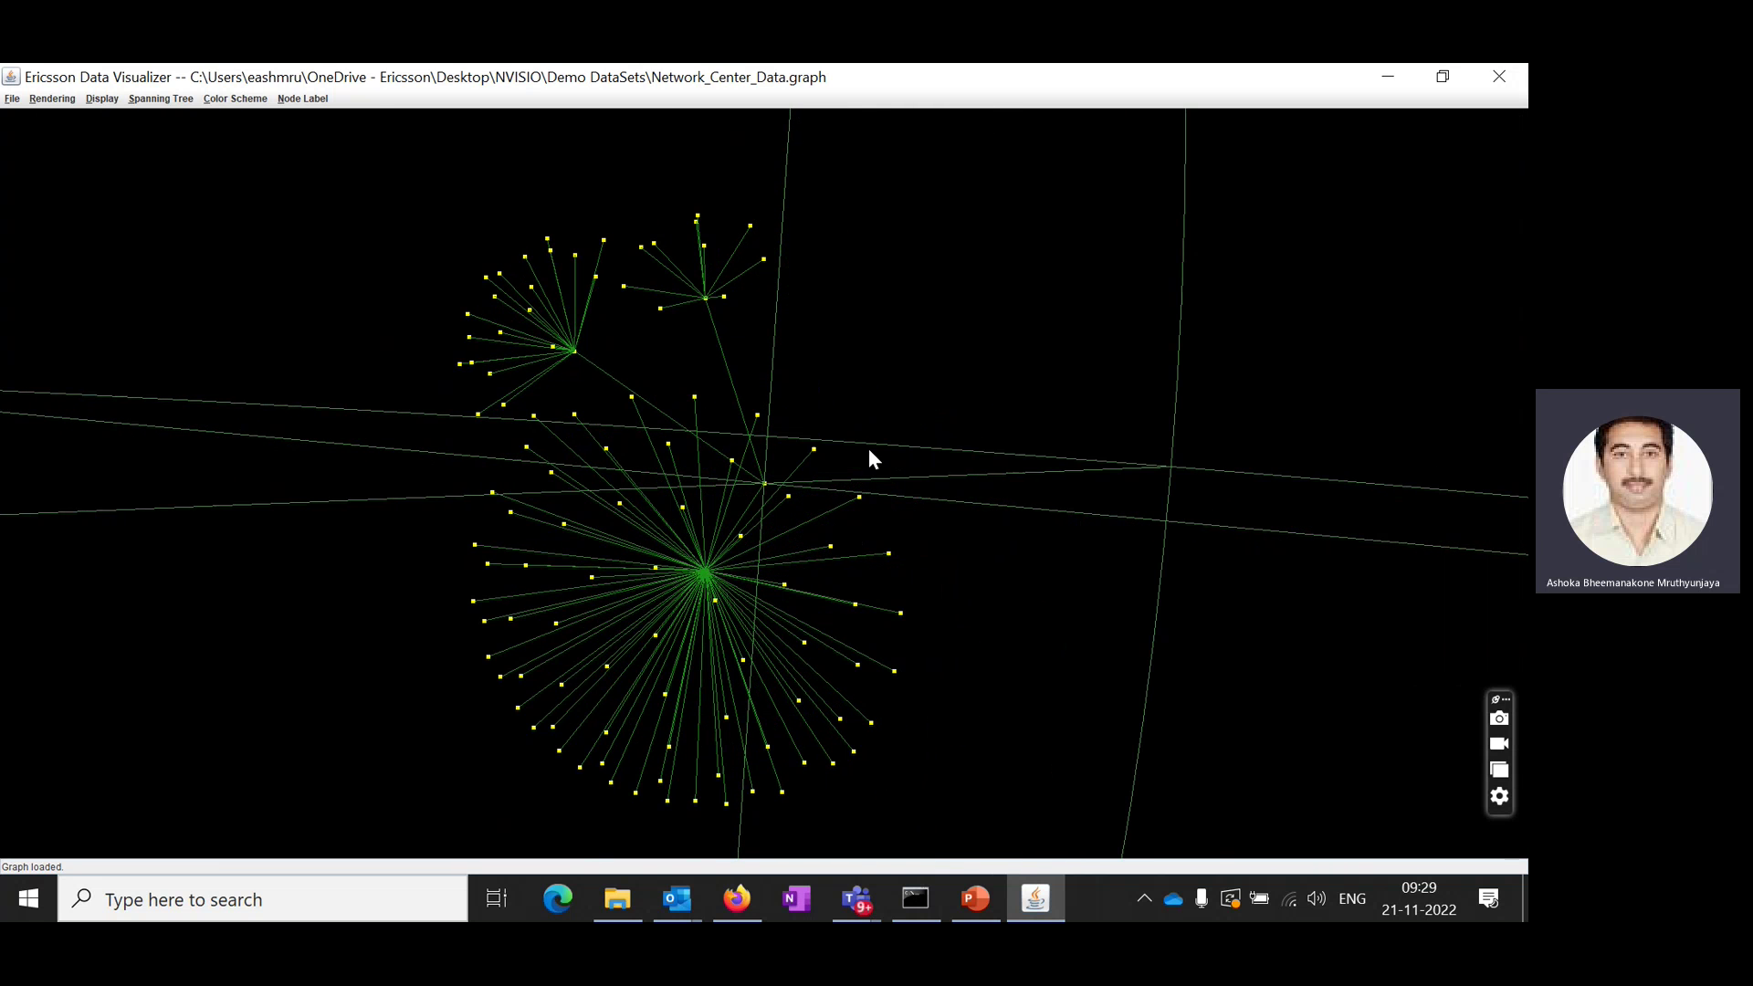
# - Enable the Location_Name, Ticket_Number and Network_Status node labels in addition to Location_Code and update the rendering
pyautogui.click(307, 102)
pyautogui.click(312, 104)
pyautogui.click(312, 100)
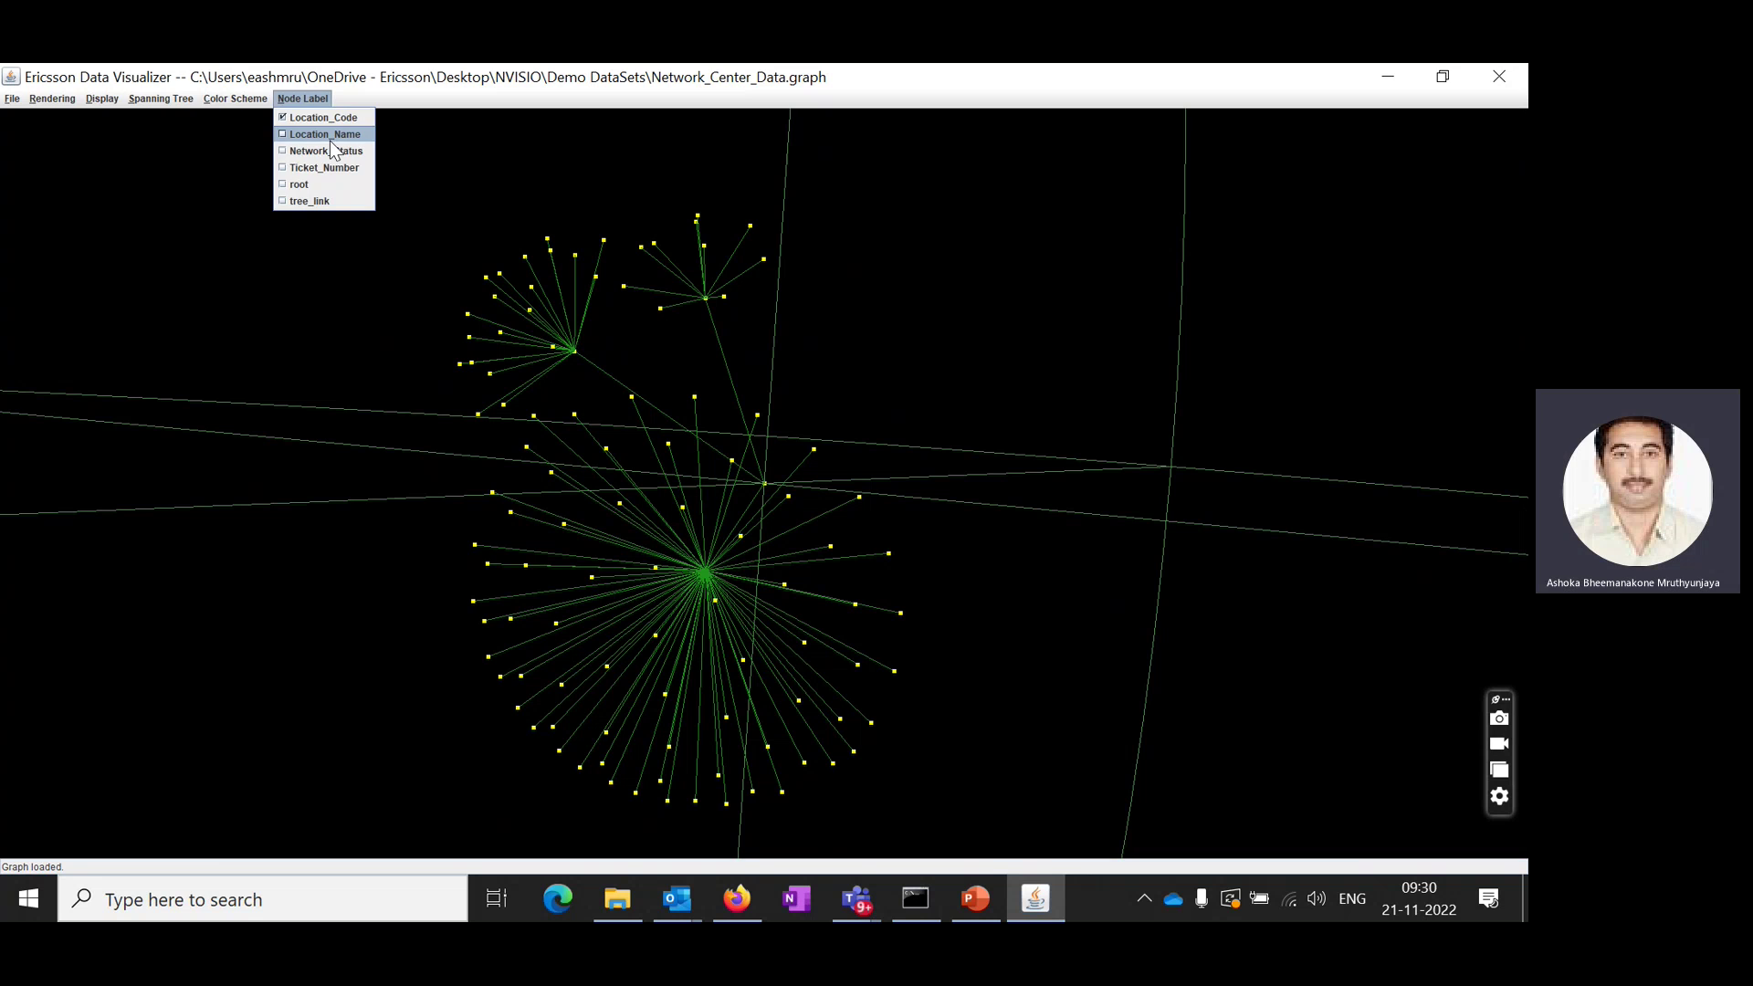
pyautogui.click(331, 137)
pyautogui.click(315, 100)
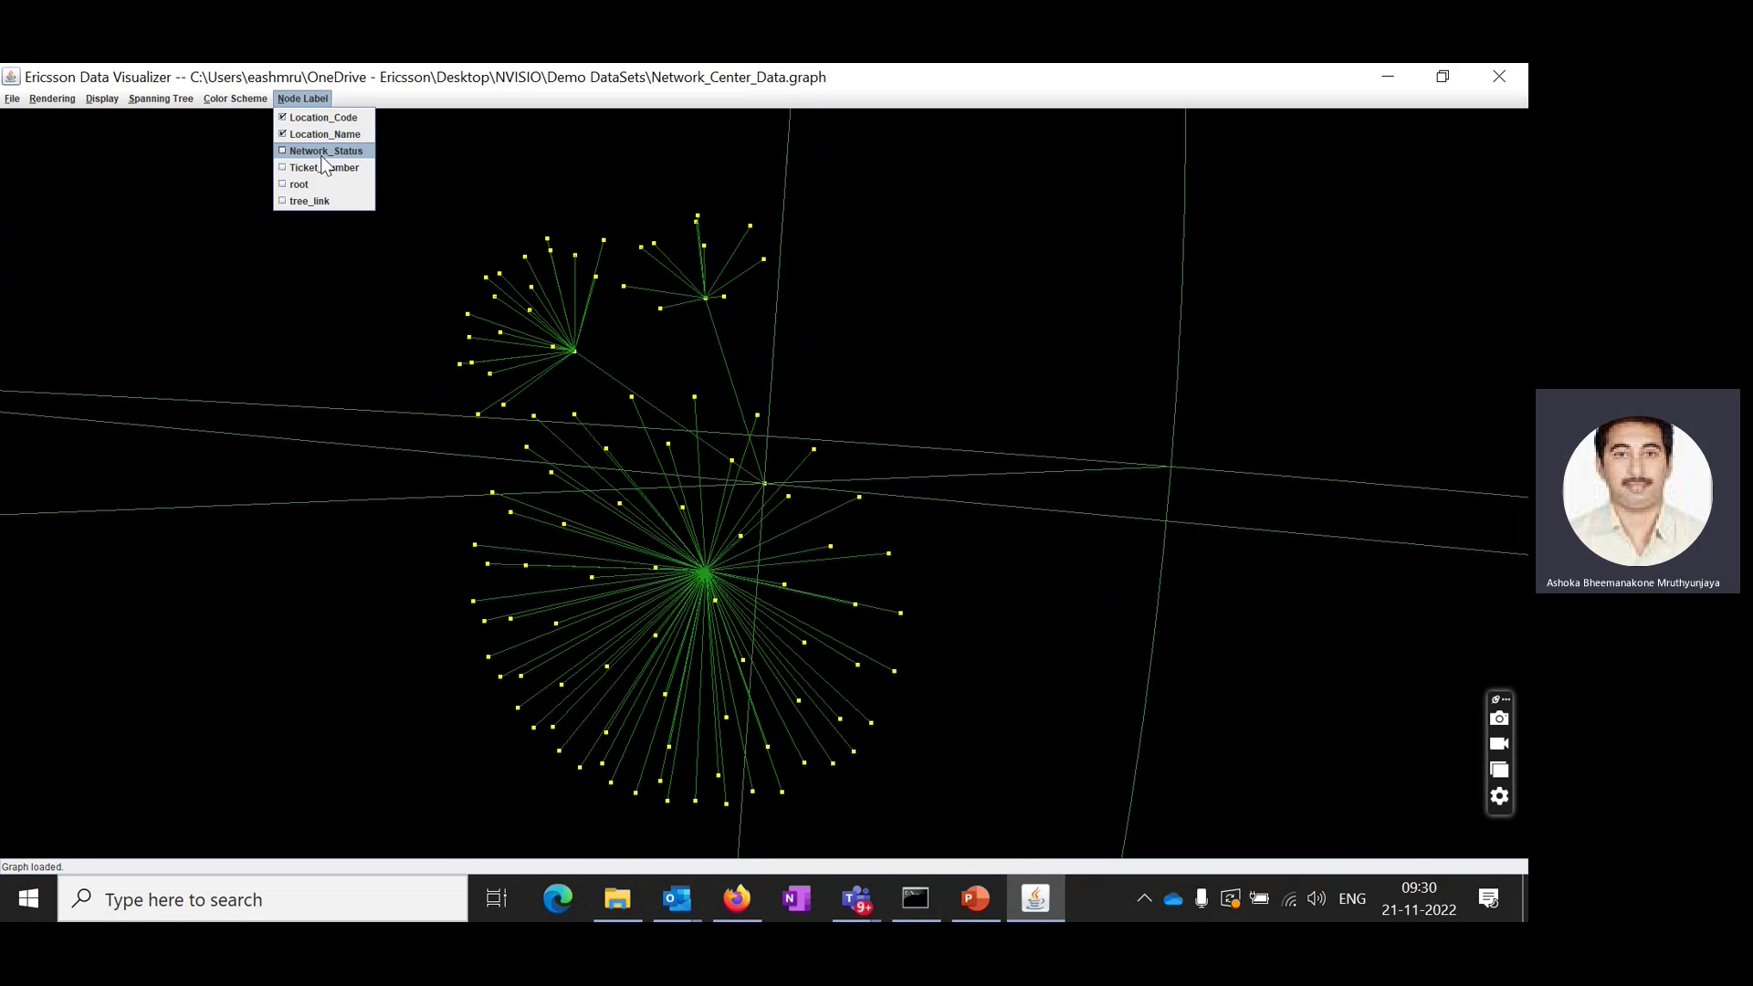
pyautogui.click(326, 167)
pyautogui.click(310, 101)
pyautogui.click(327, 153)
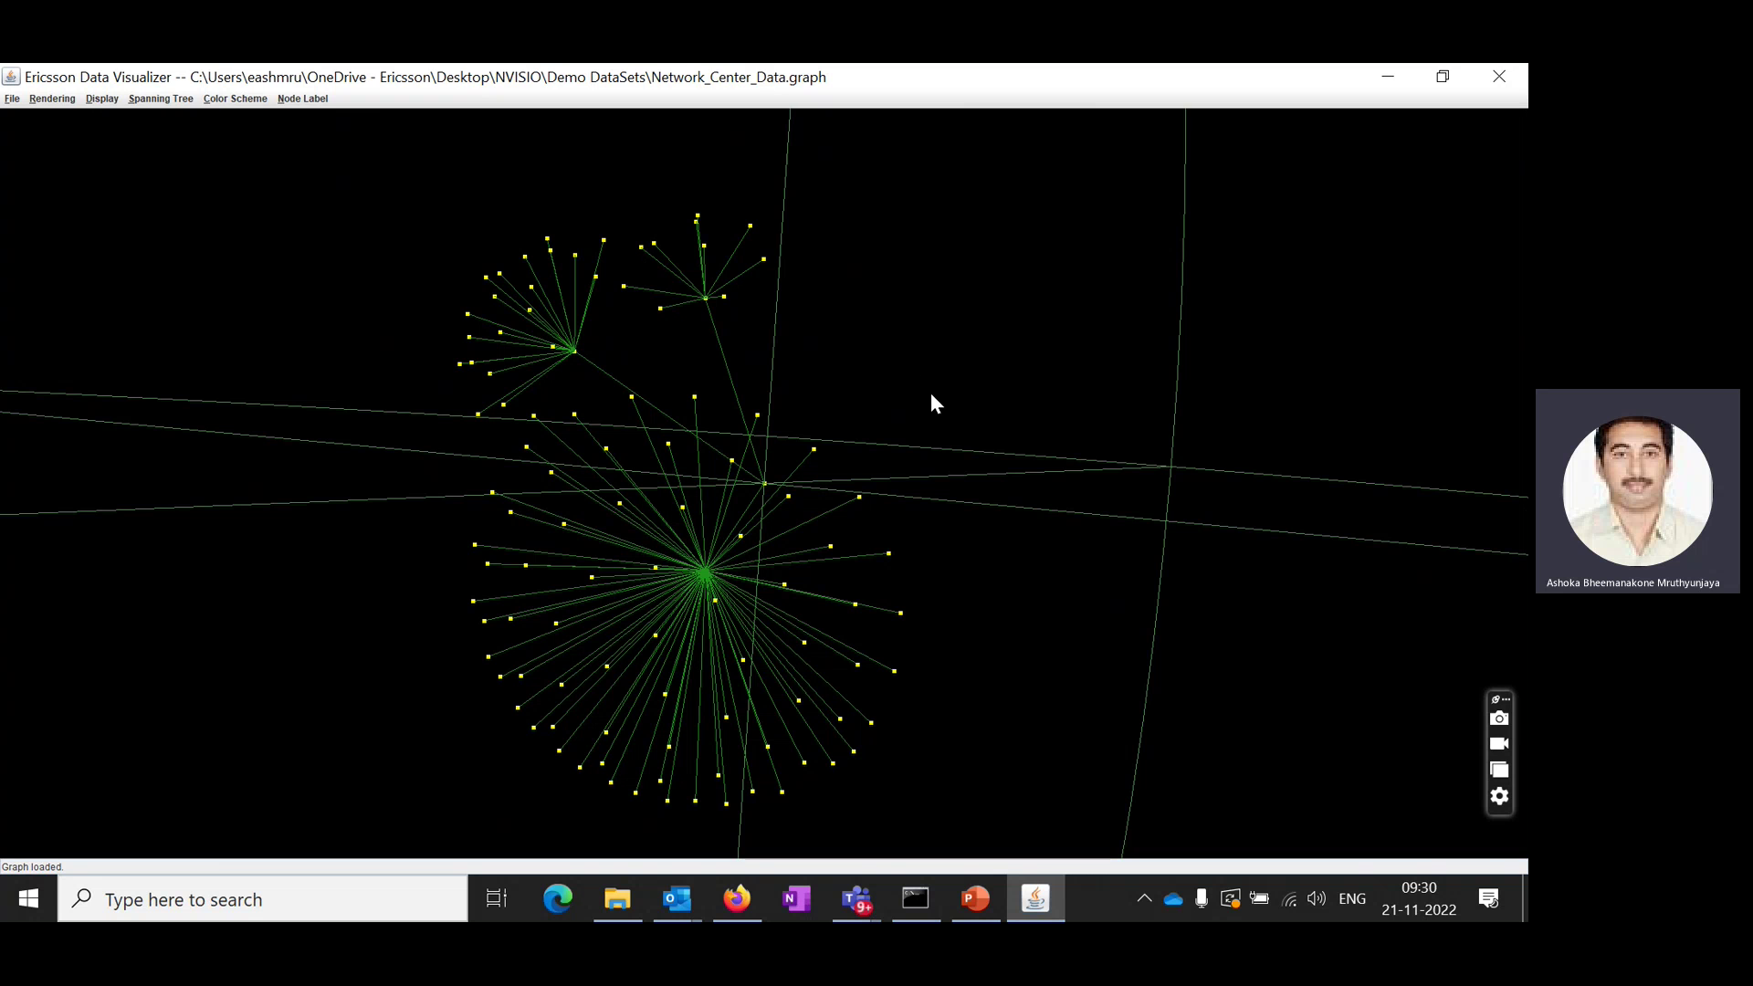
pyautogui.click(102, 98)
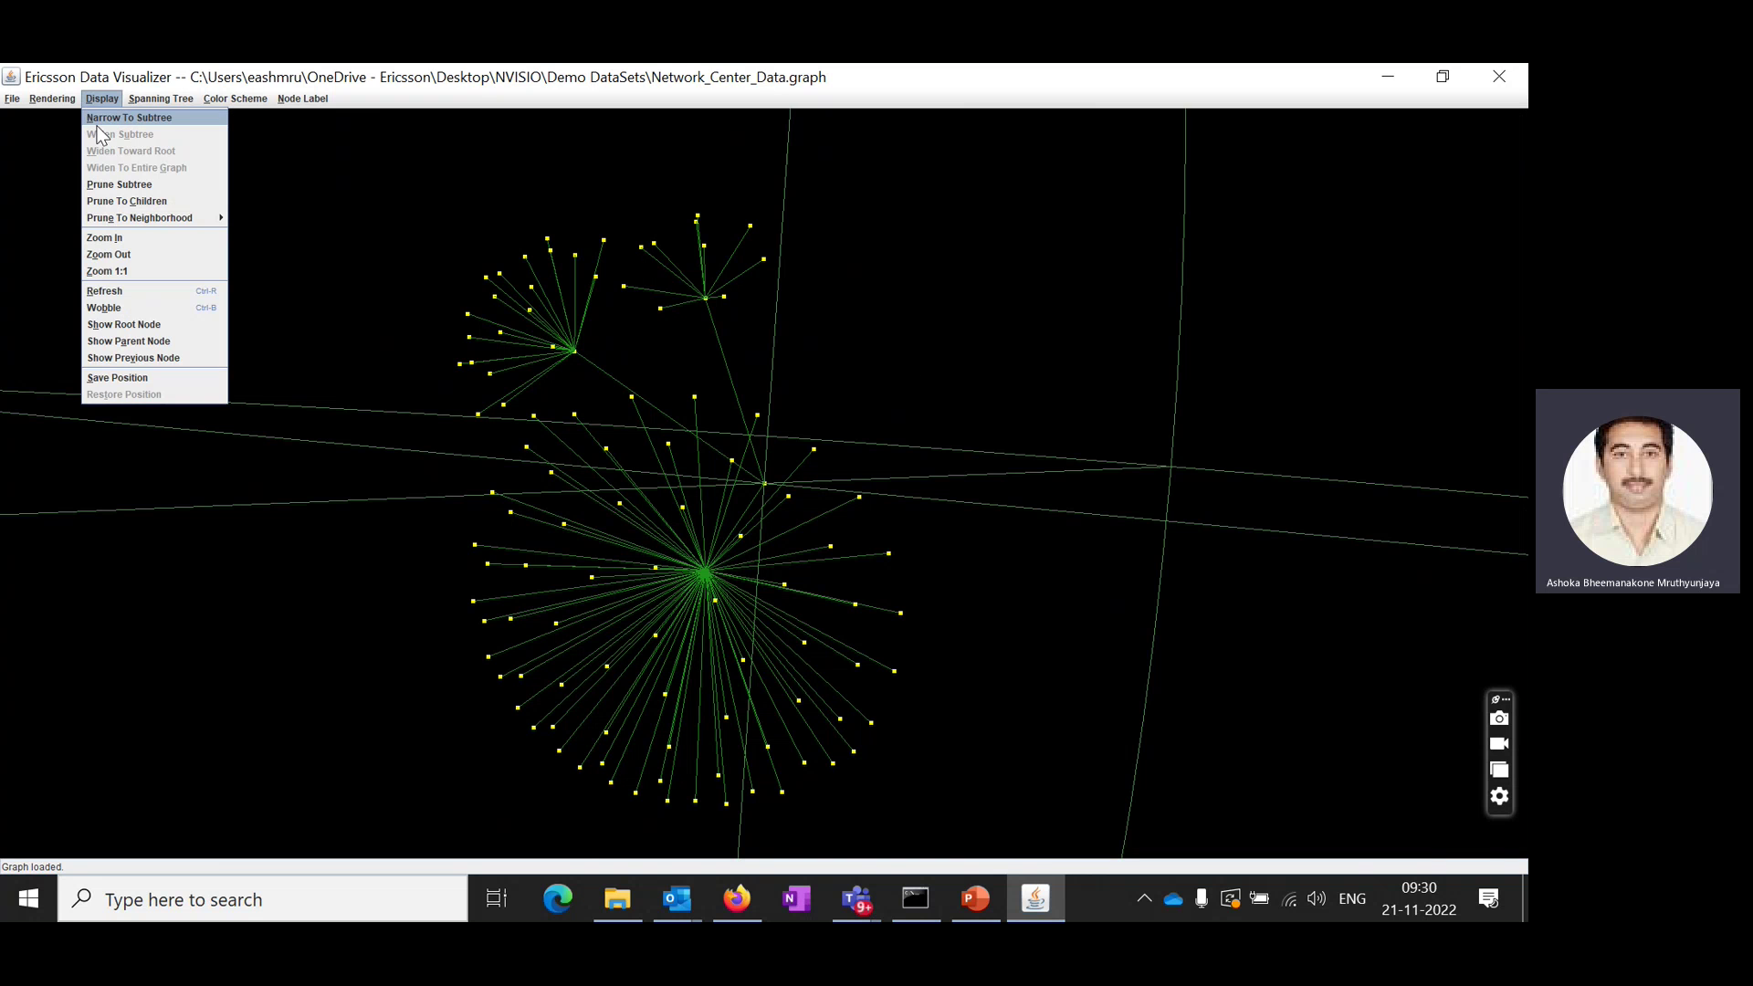
pyautogui.click(52, 99)
pyautogui.click(56, 151)
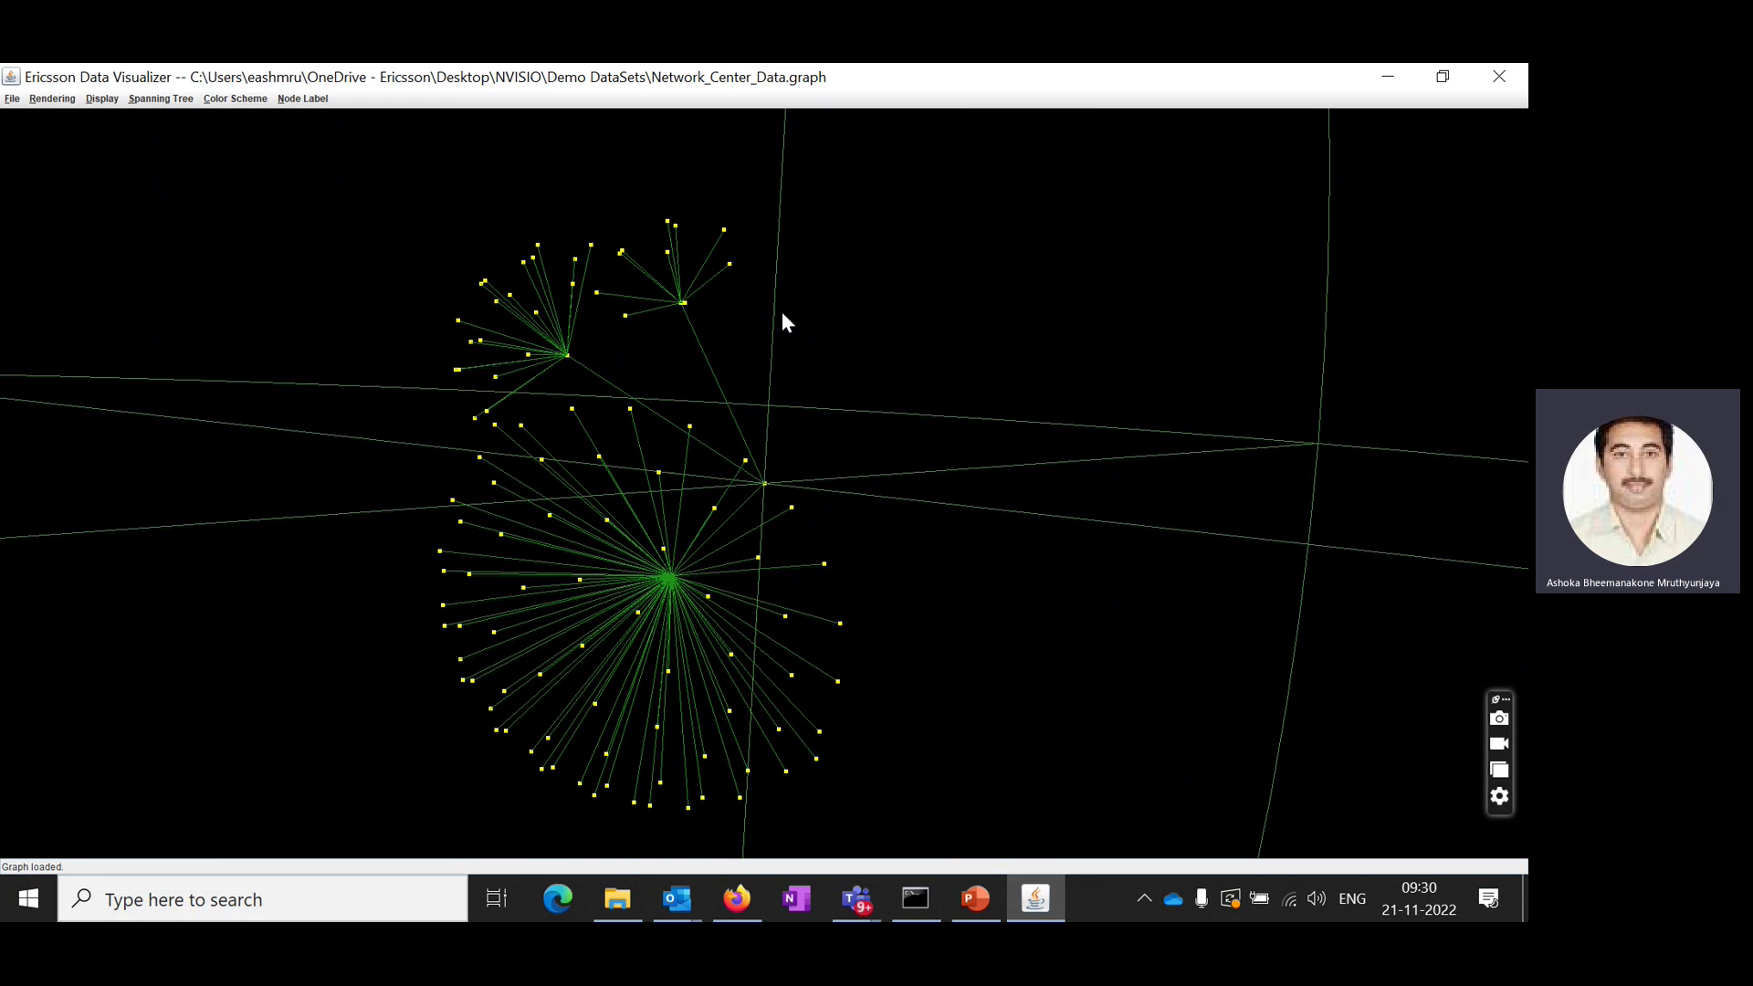
# - Show the location, network status and ticket labels of one sample node in each of the three clusters
pyautogui.click(728, 265)
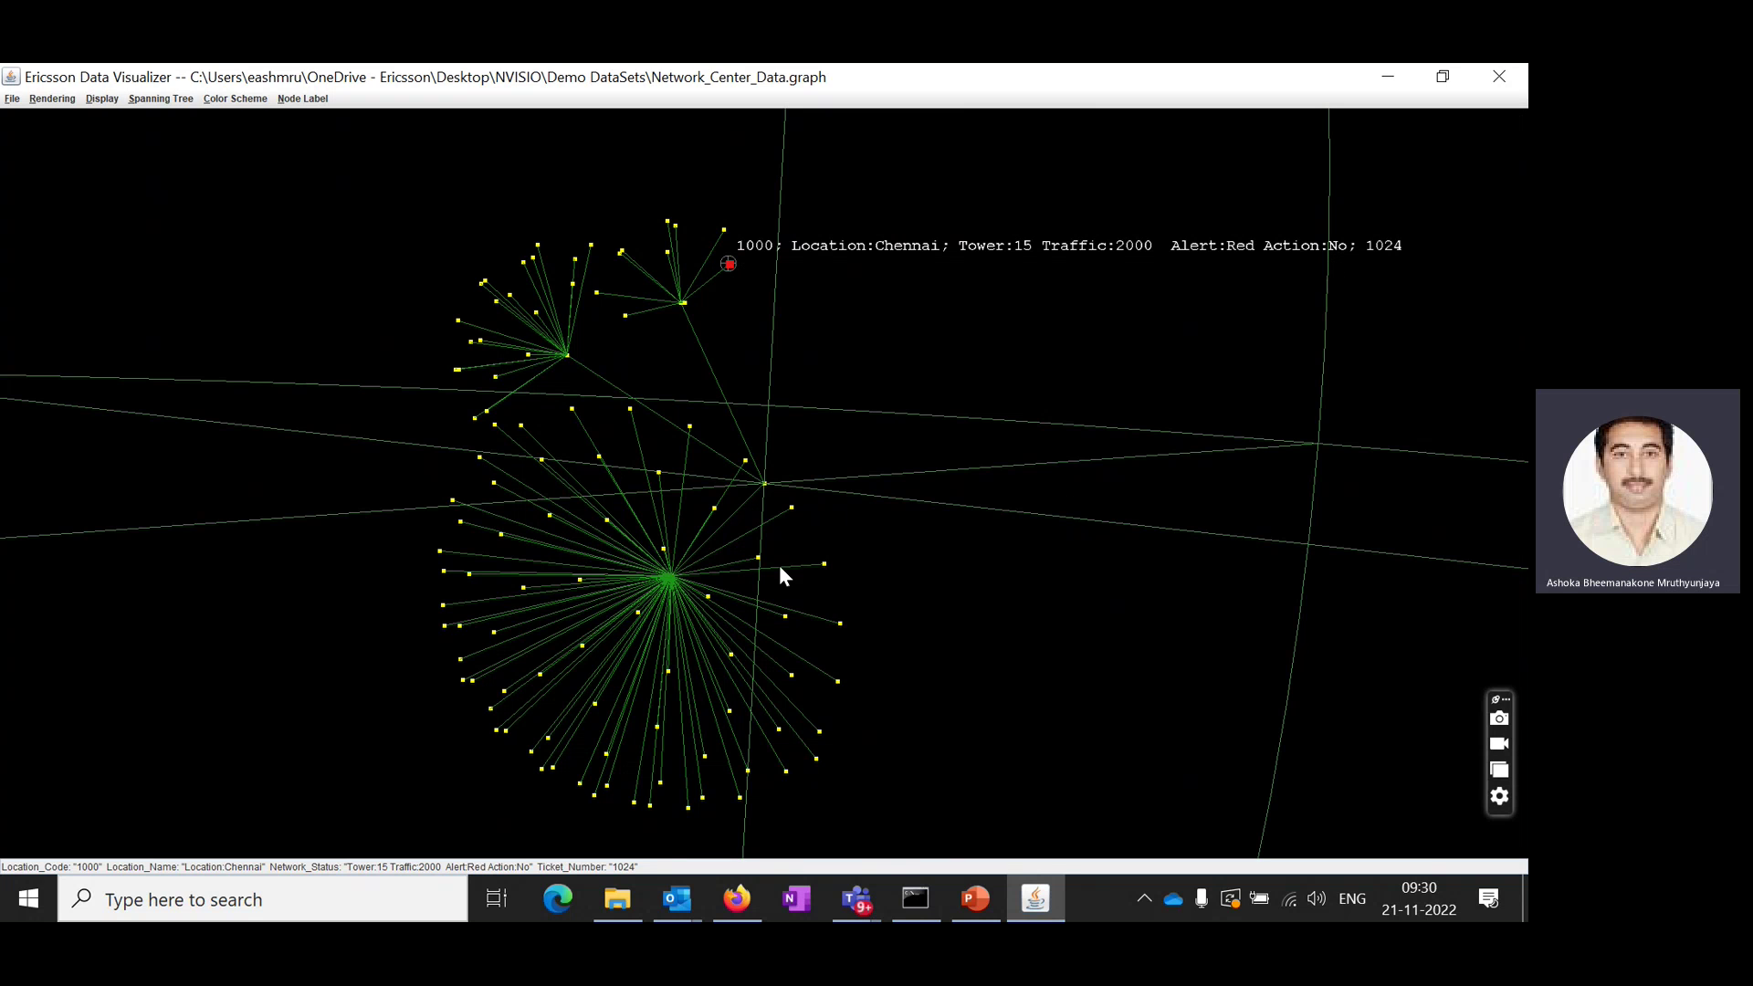
pyautogui.click(492, 301)
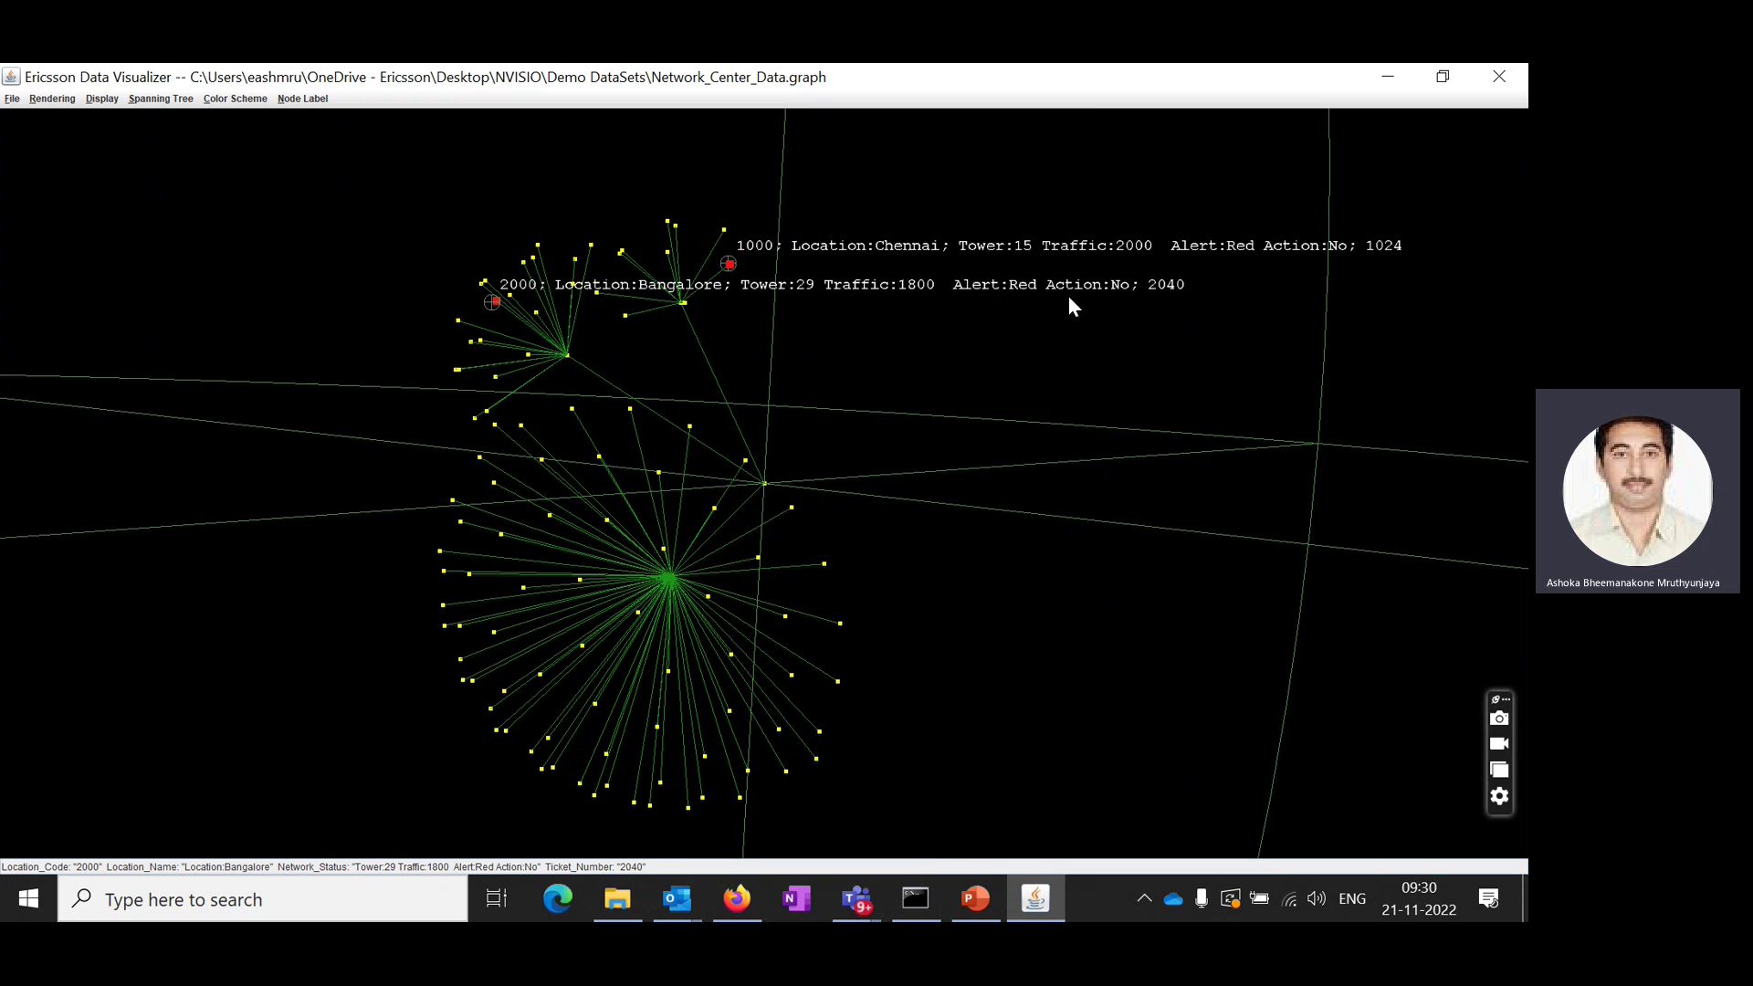
pyautogui.click(790, 510)
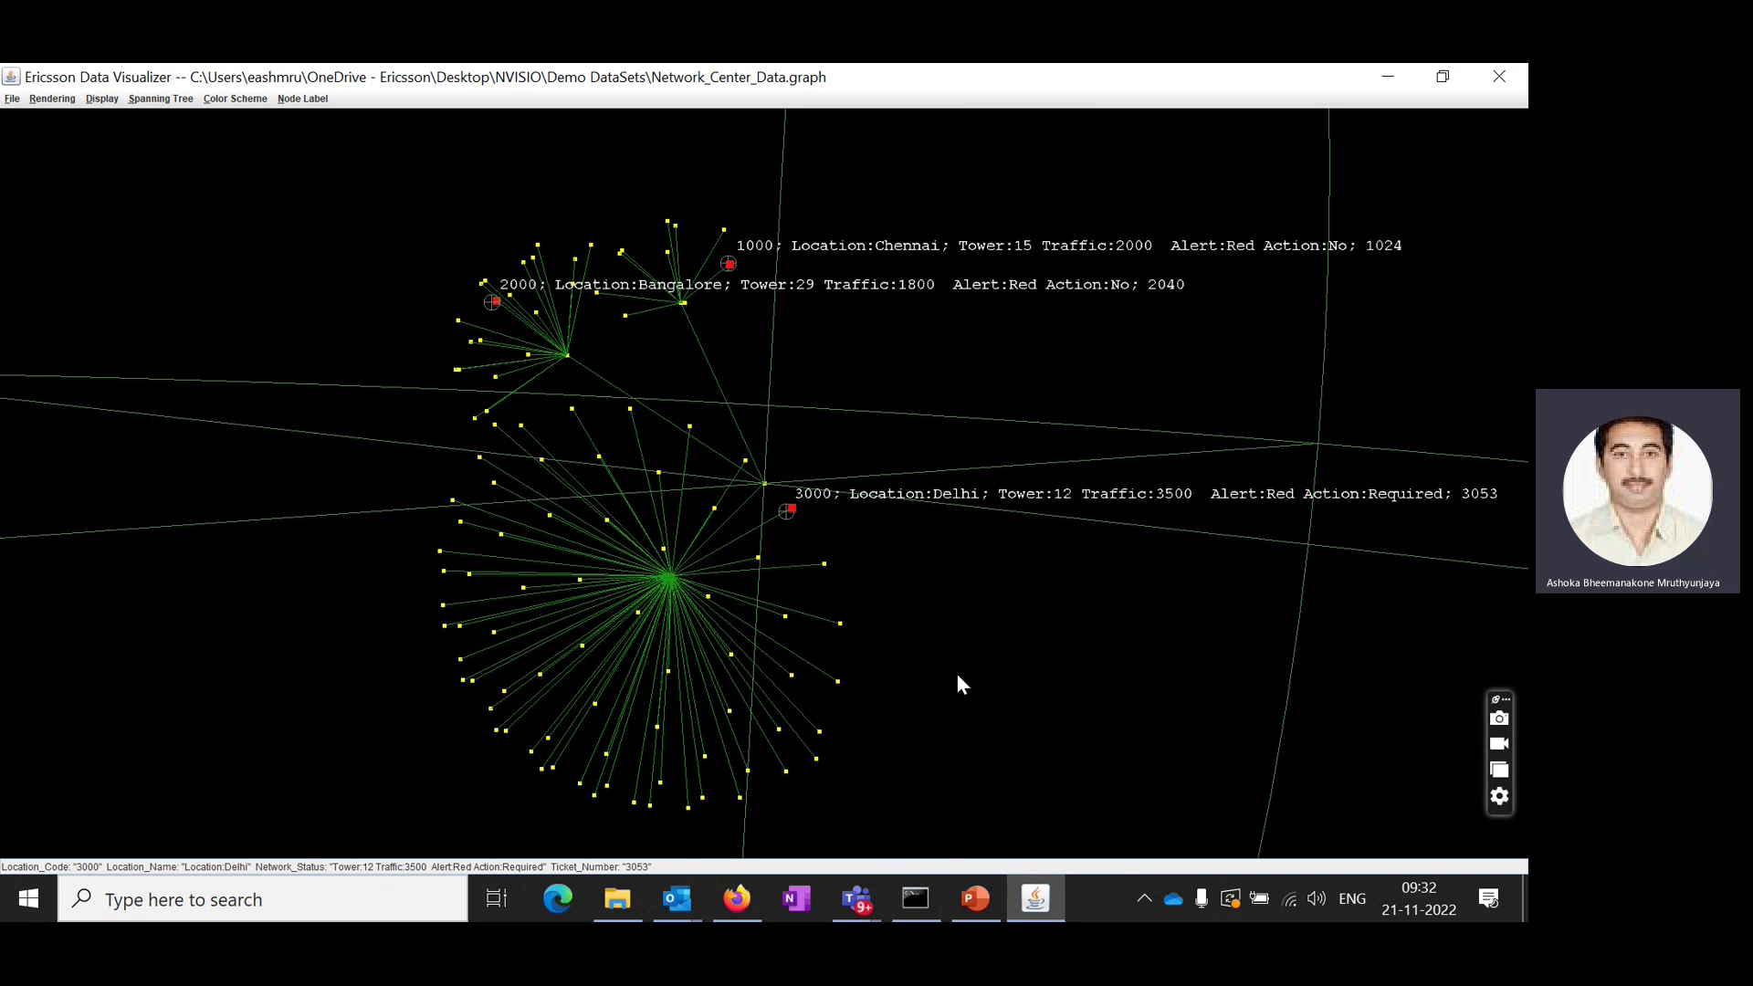
# - Rotate the network center graph to view its clusters from another orientation, and close the graph
pyautogui.moveTo(959, 680); pyautogui.dragTo(1077, 708)
pyautogui.scroll(-5, 1073, 707)
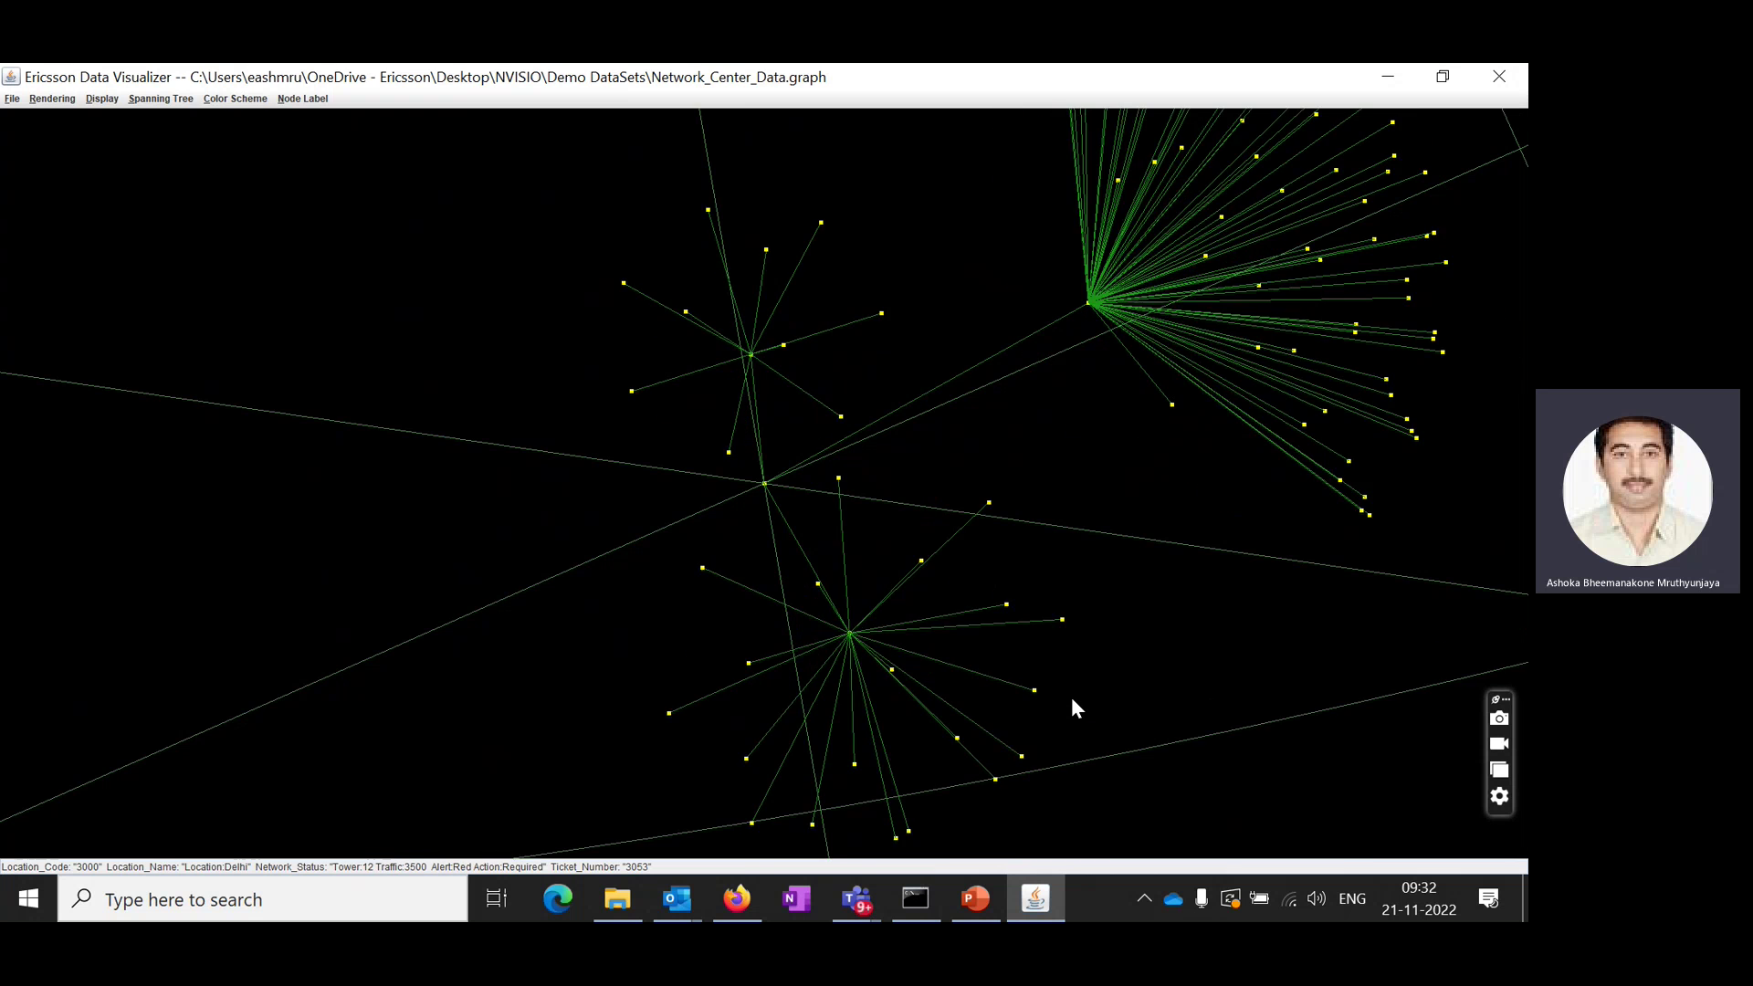
pyautogui.scroll(-5, 1073, 700)
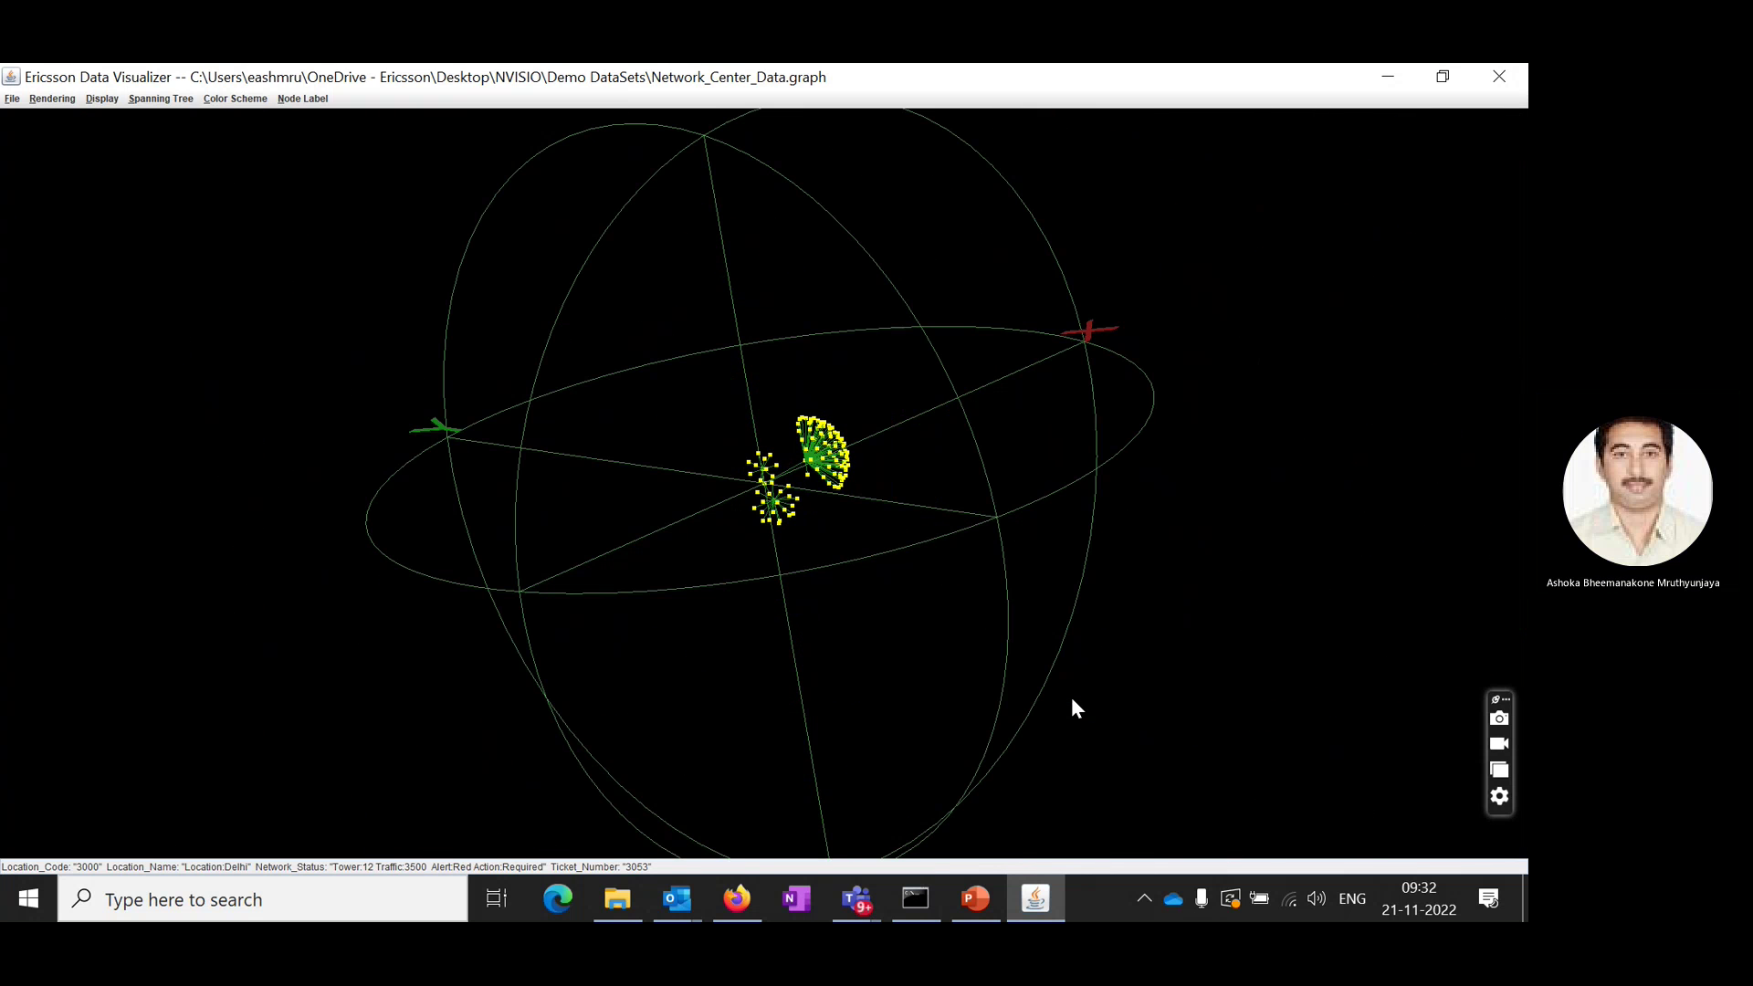
pyautogui.scroll(8, 1073, 708)
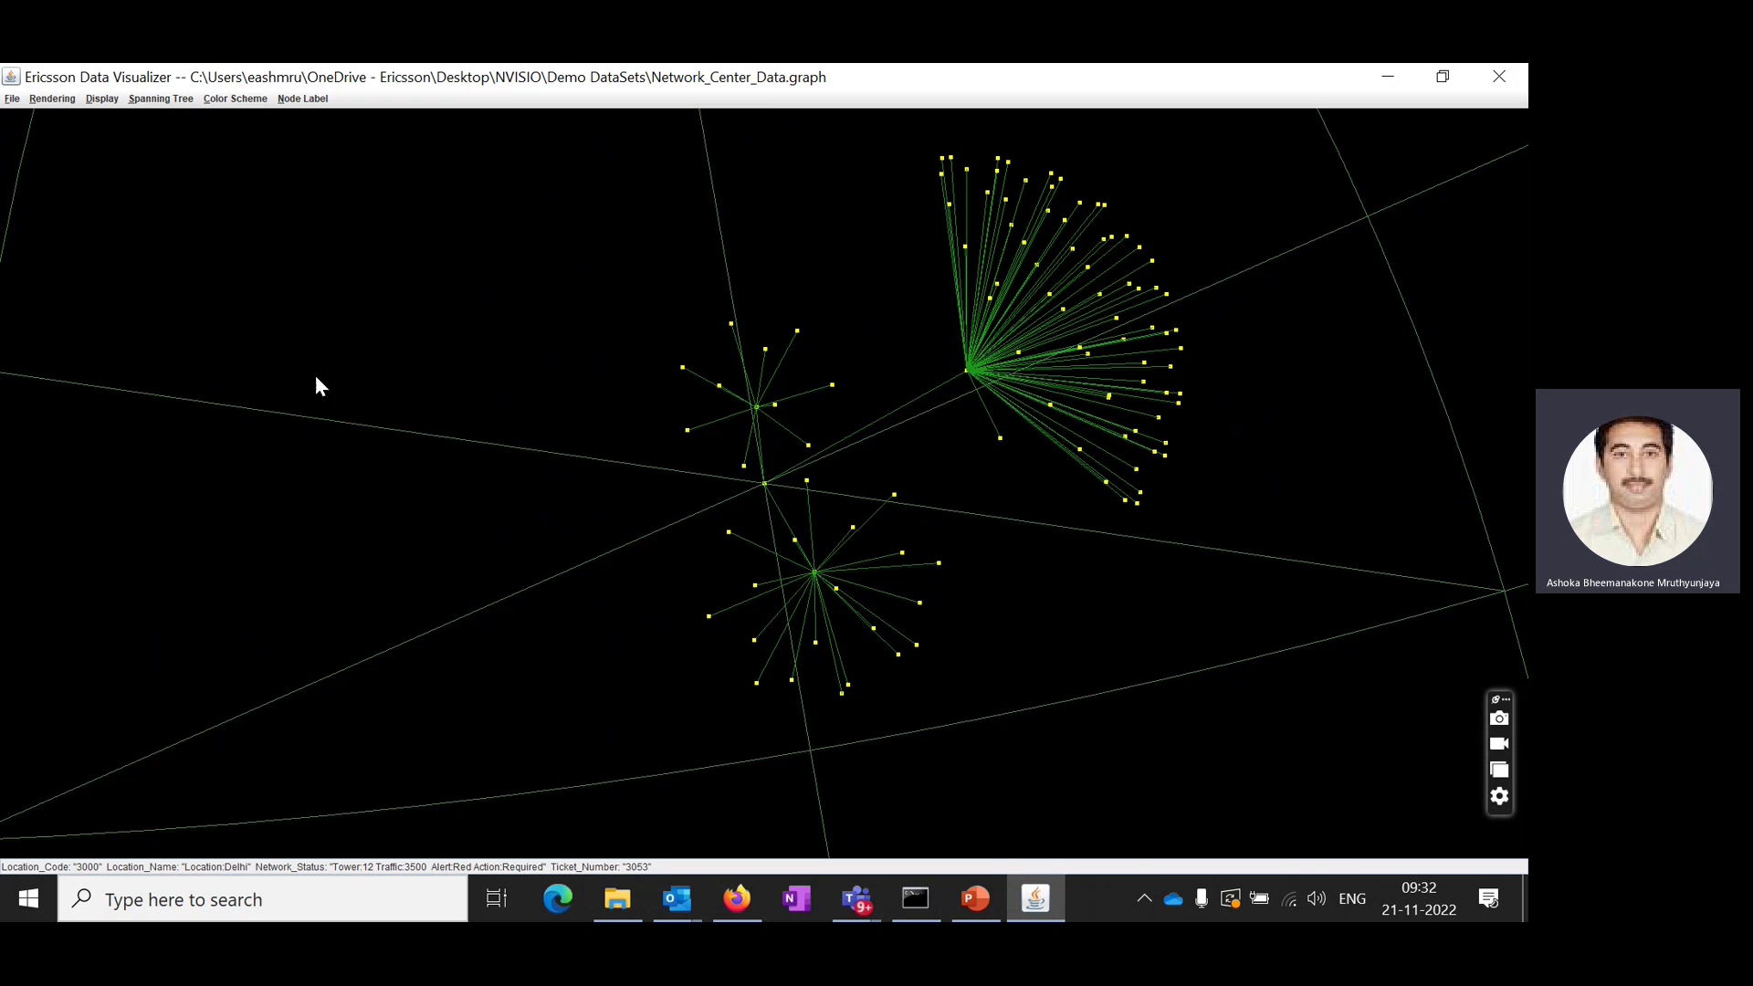
pyautogui.click(13, 101)
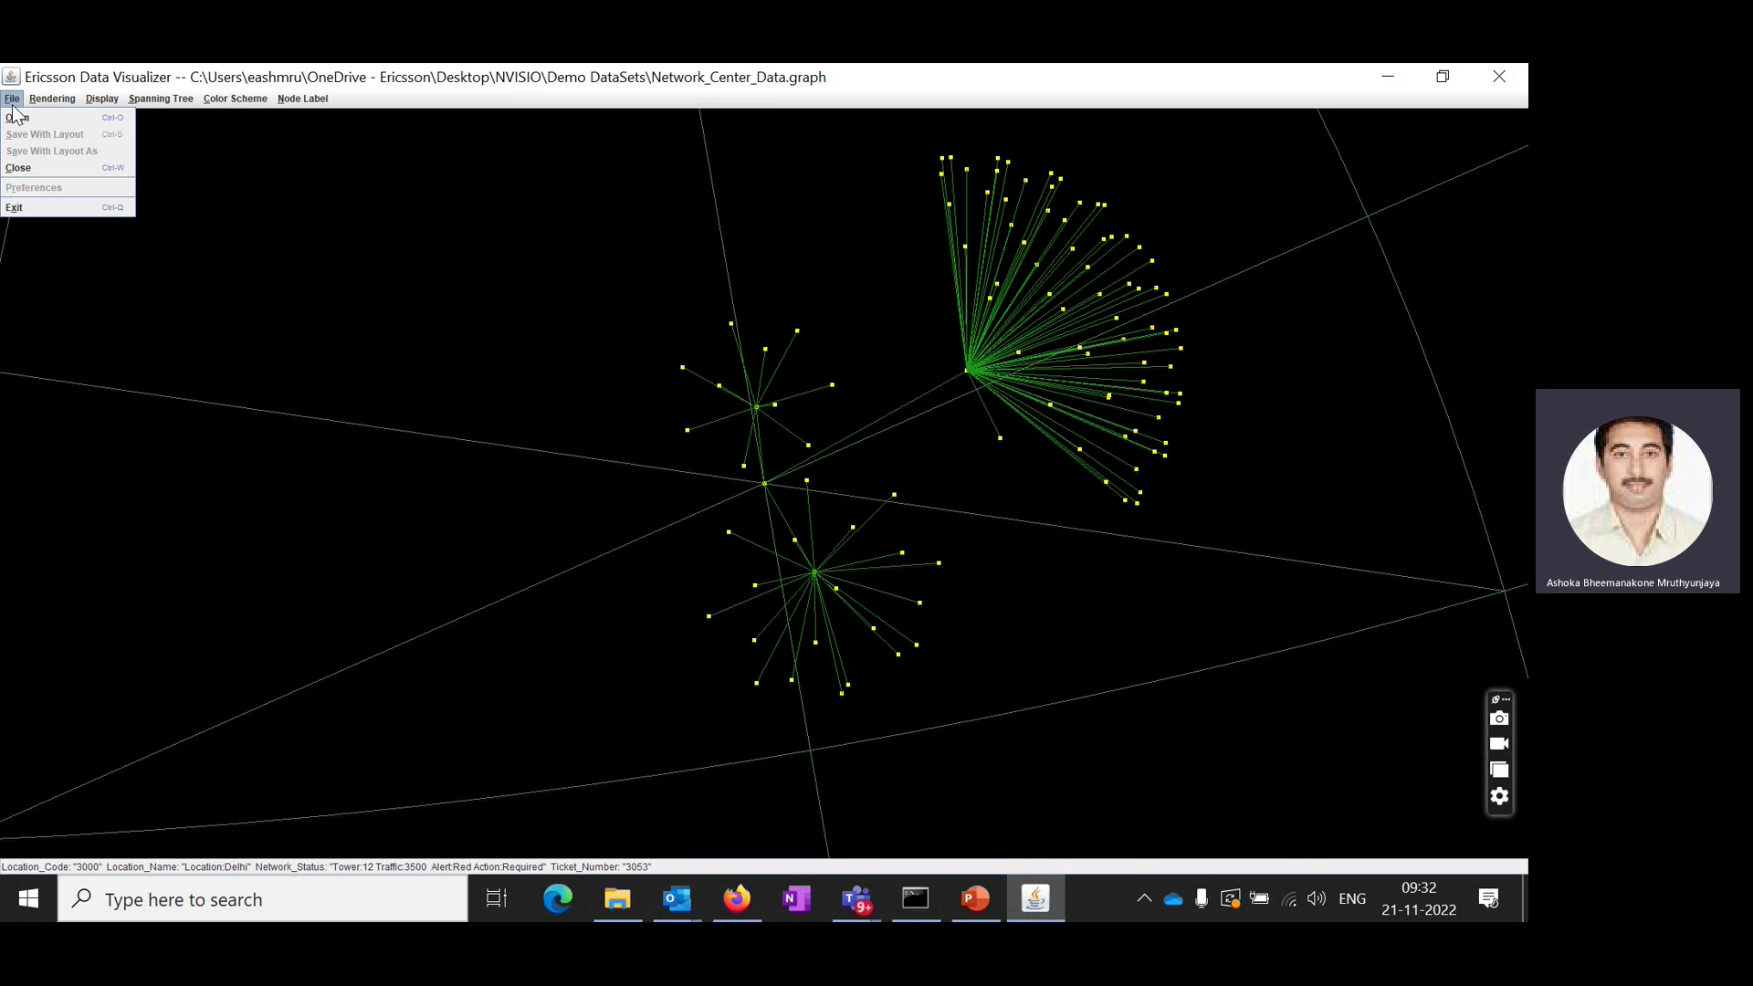
pyautogui.click(33, 170)
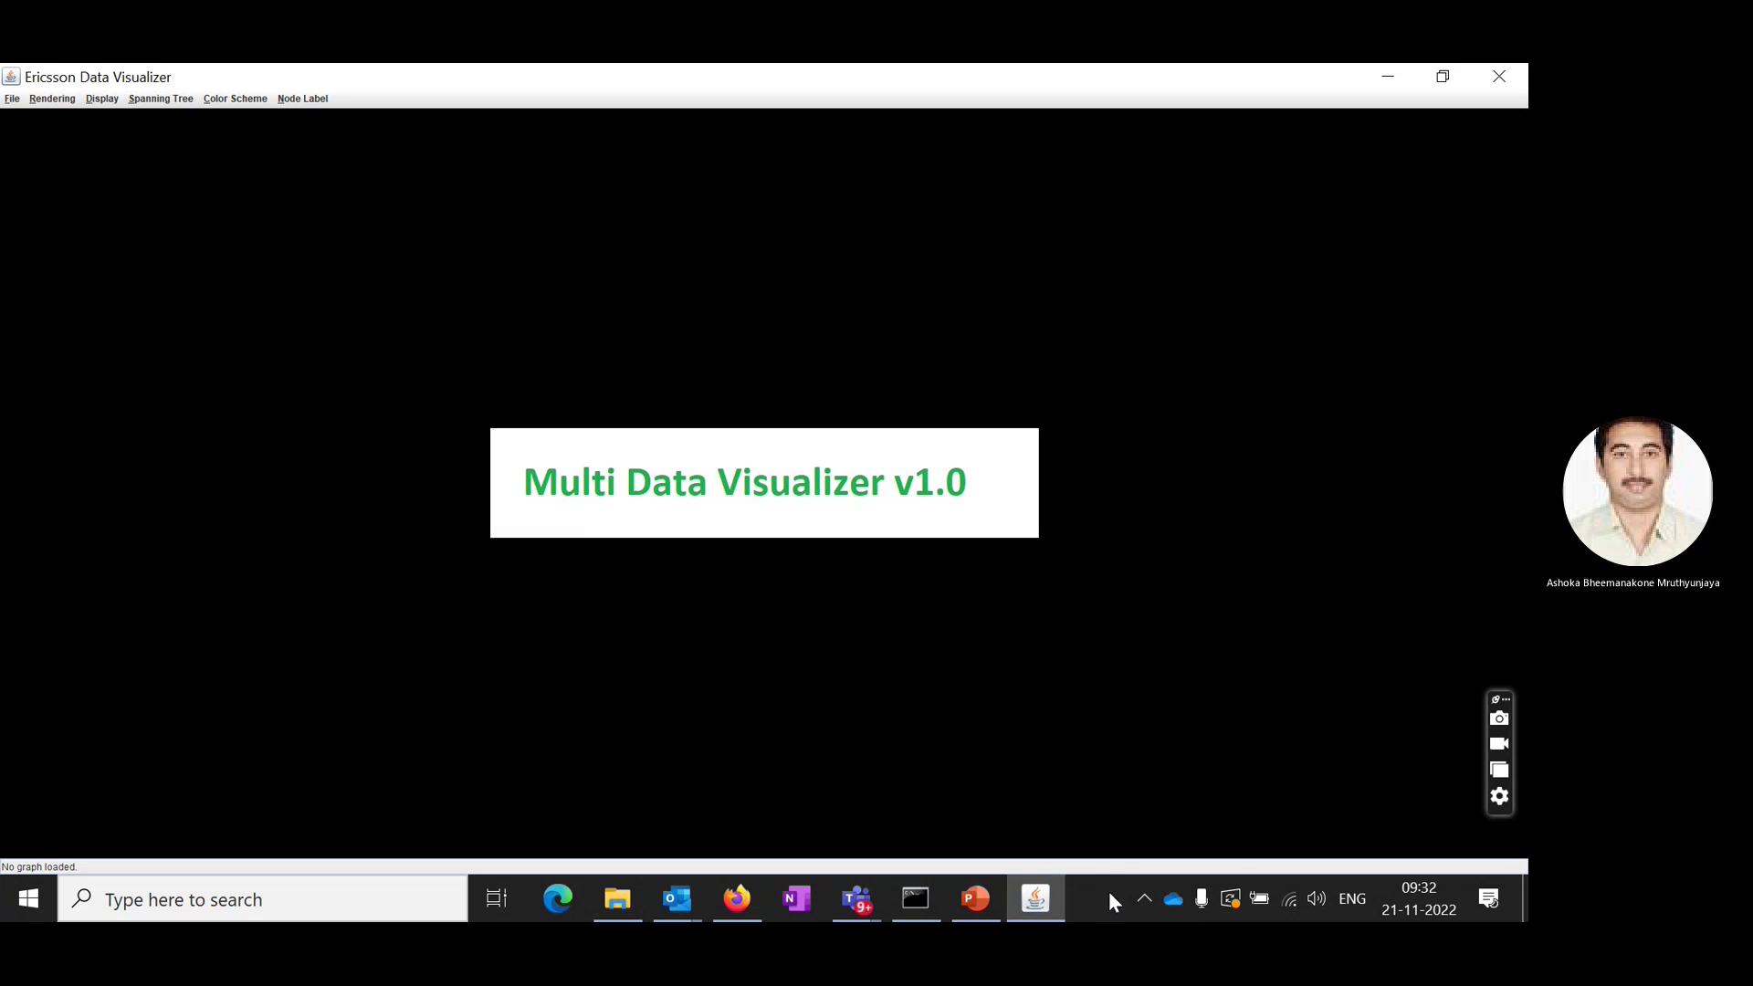
# - Switch to the NVISIO demo meeting window in Microsoft Teams and open its additional meeting options
pyautogui.click(869, 901)
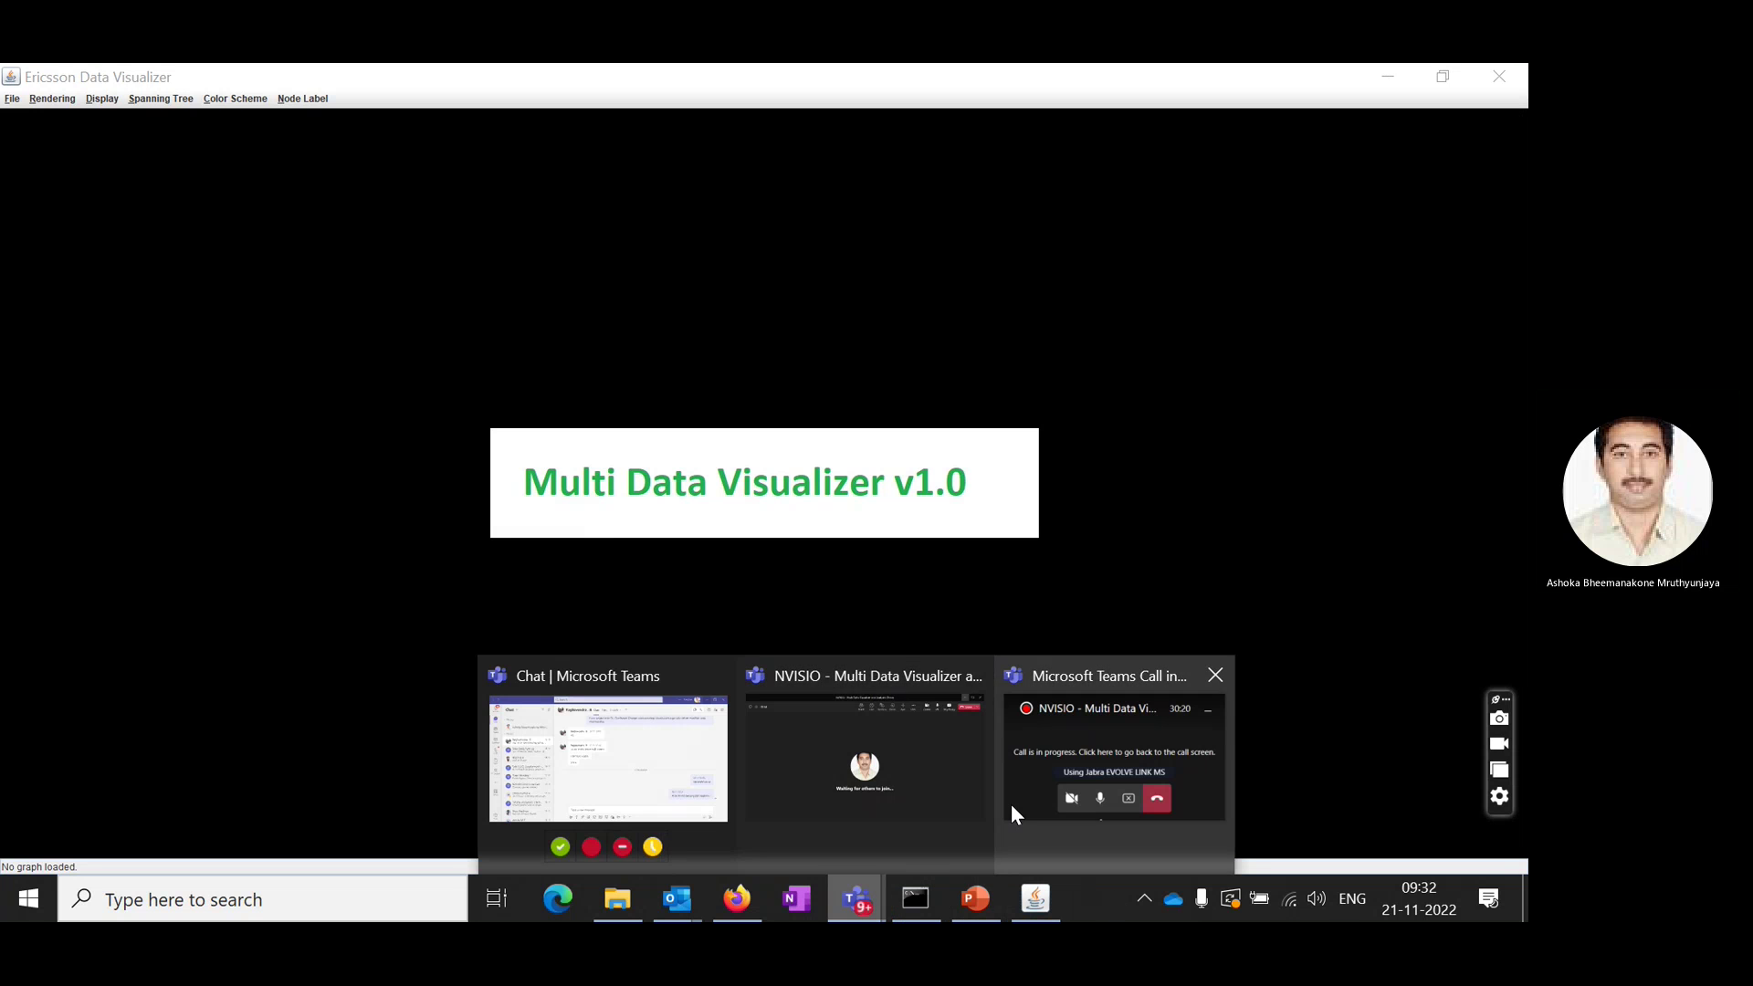
pyautogui.moveTo(878, 913)
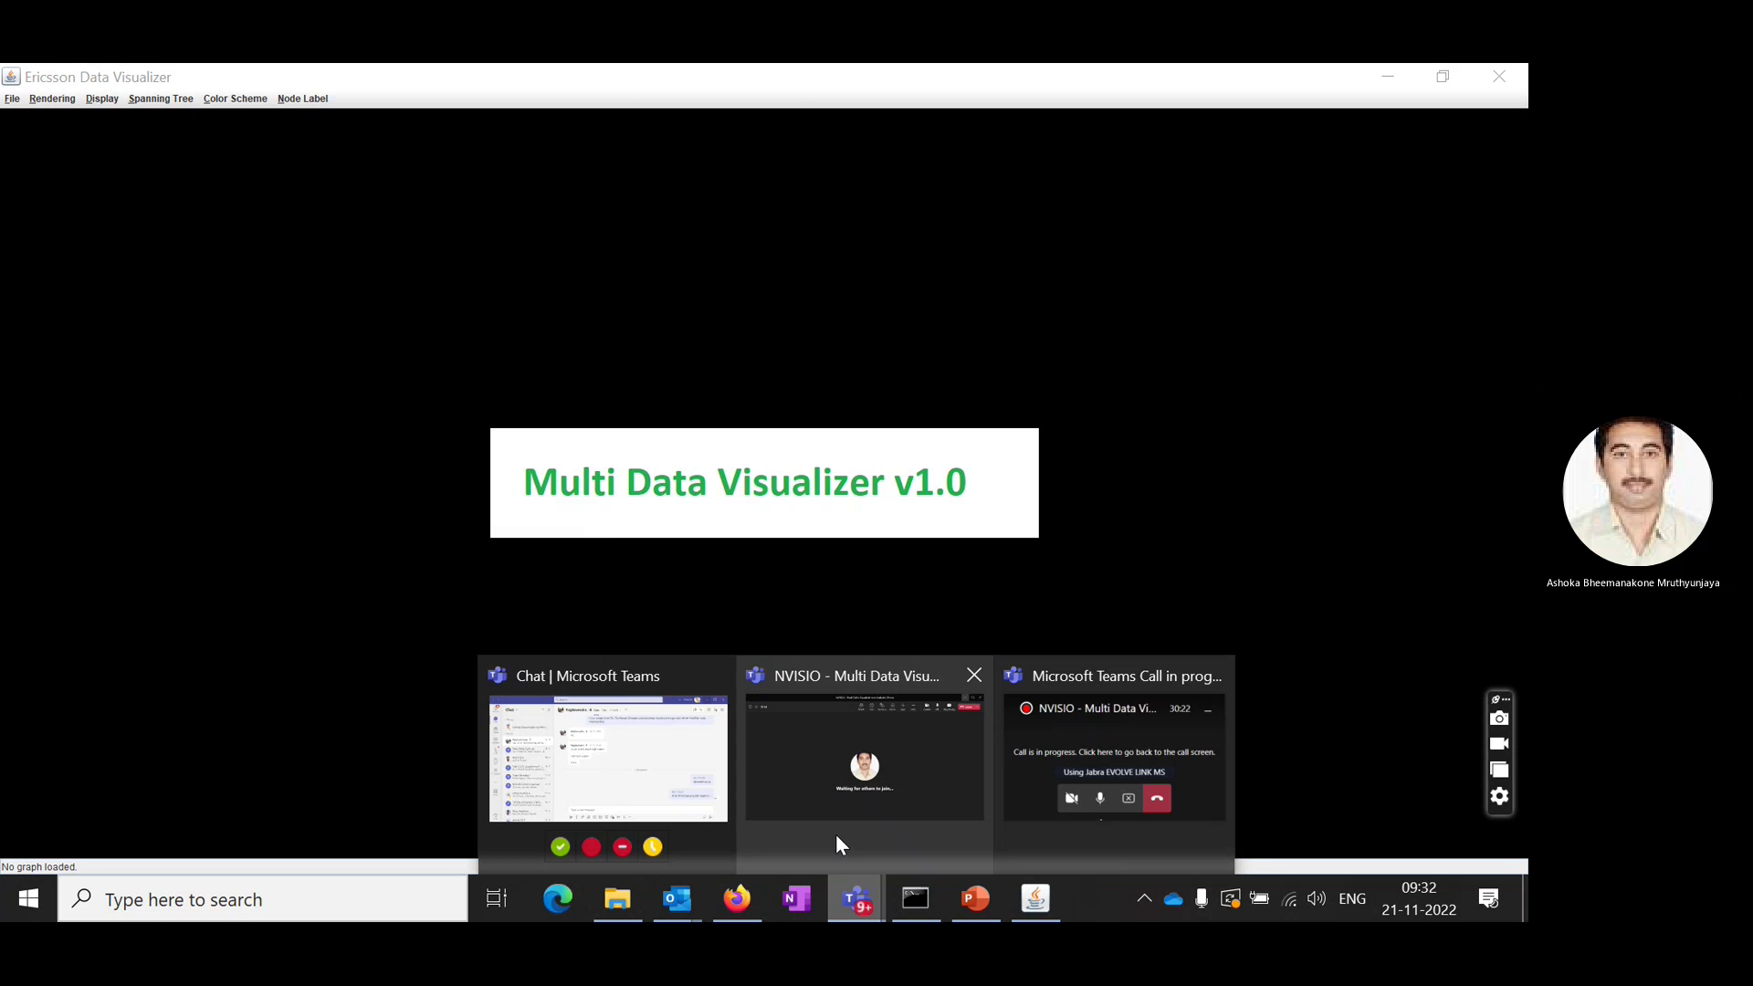
pyautogui.click(834, 832)
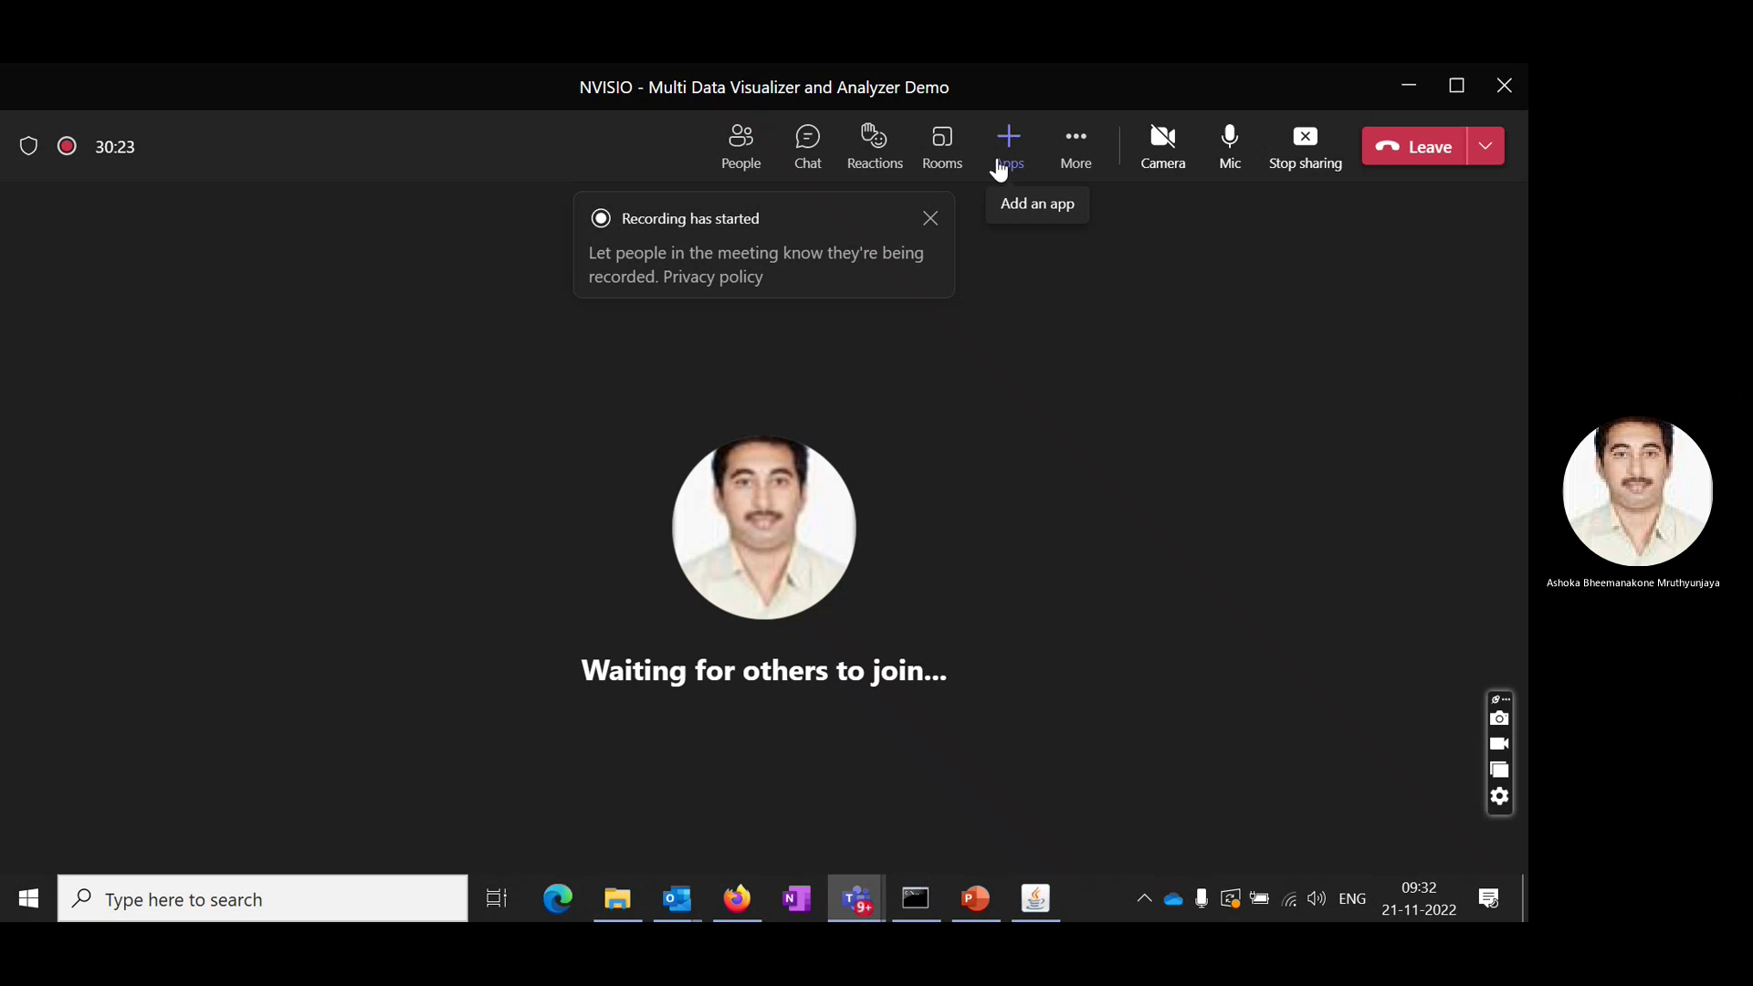
pyautogui.click(1073, 161)
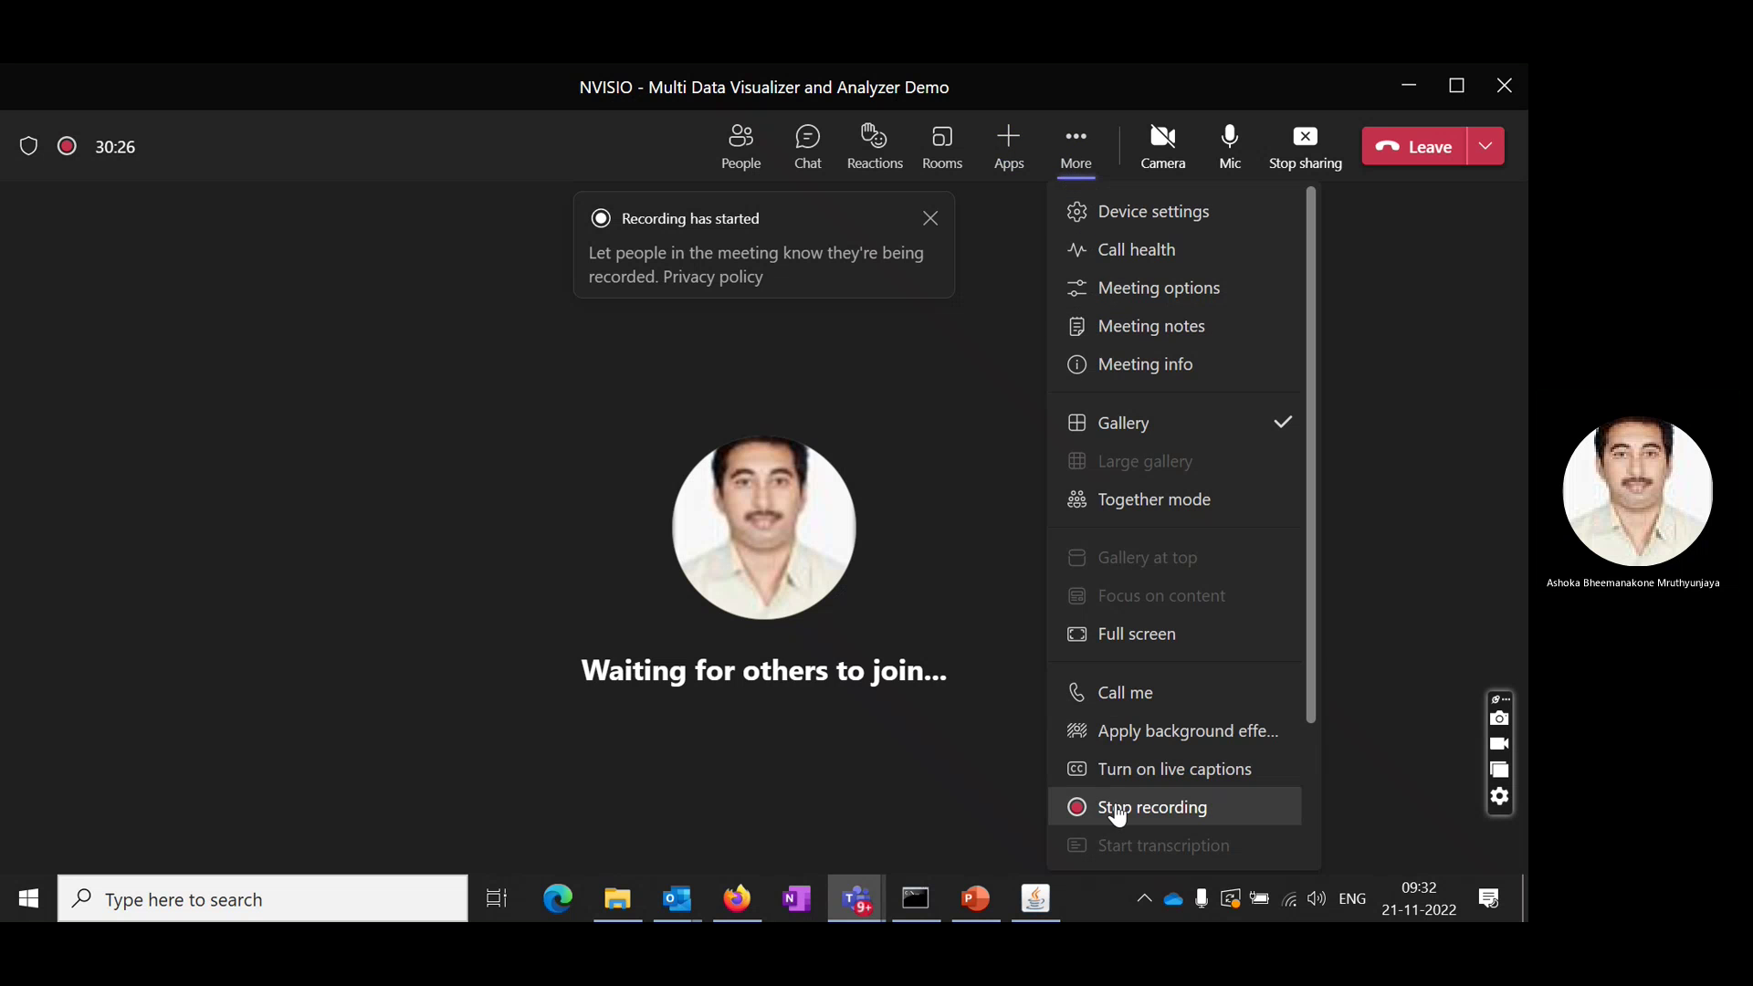